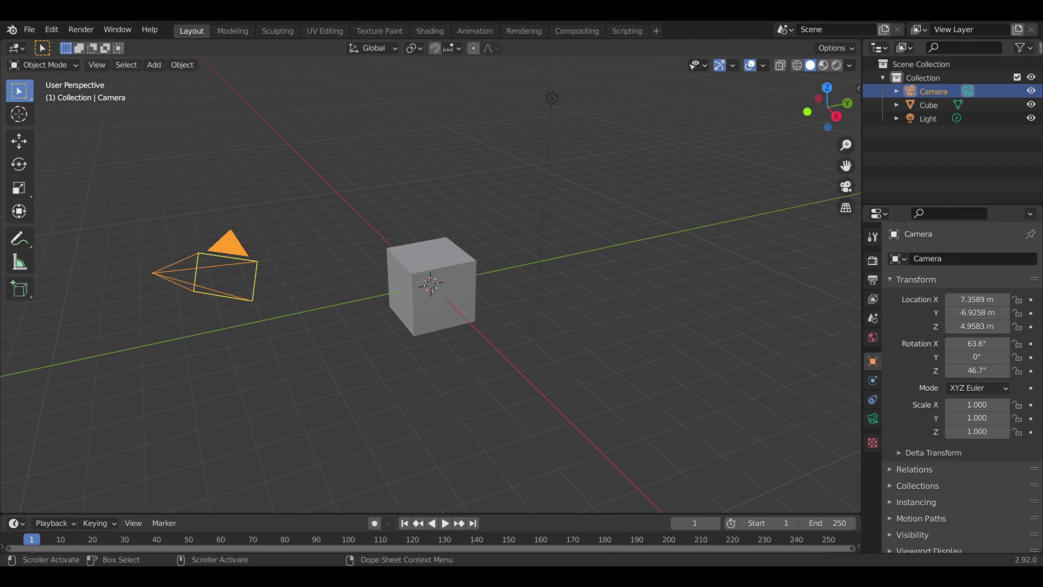
- Enlarge the timeline area and view the default scene along the X, Y and Z axes and from a free perspective angle
{"action": "left_click_drag", "start_coordinate": [523, 520], "coordinate": [516, 375]}
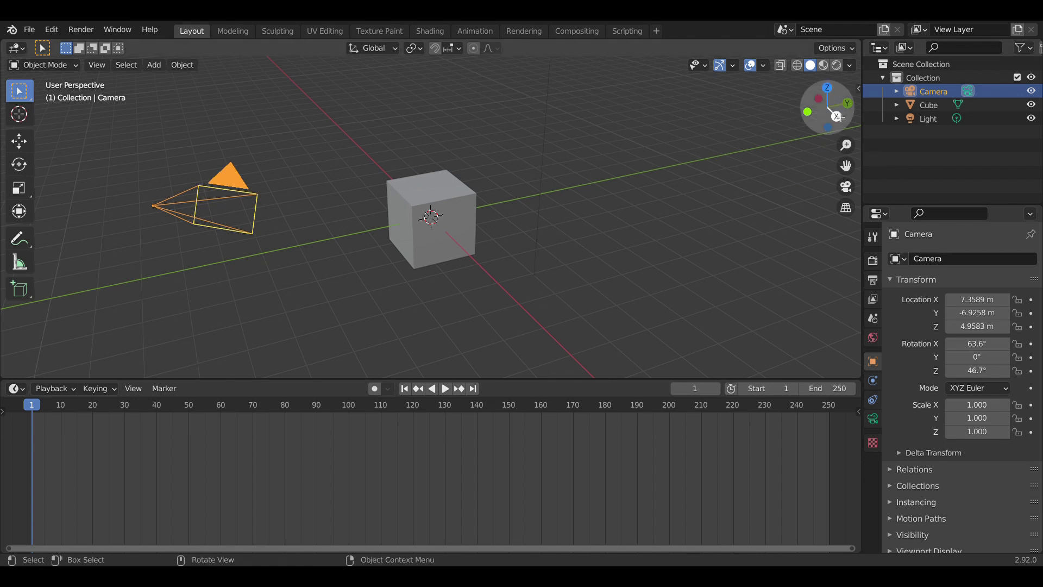
{"action": "left_click", "coordinate": [844, 123]}
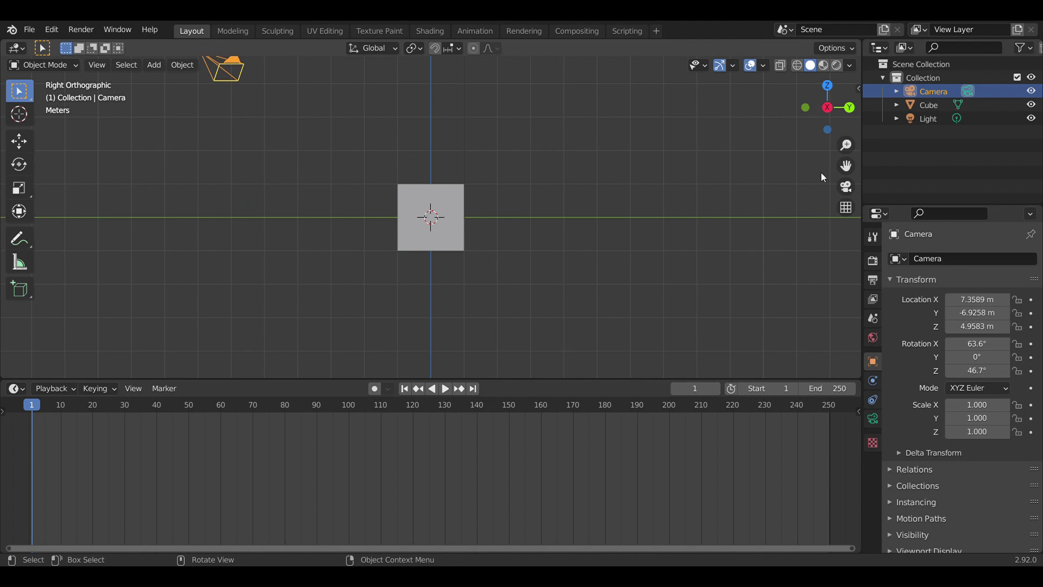
{"action": "left_click", "coordinate": [849, 107]}
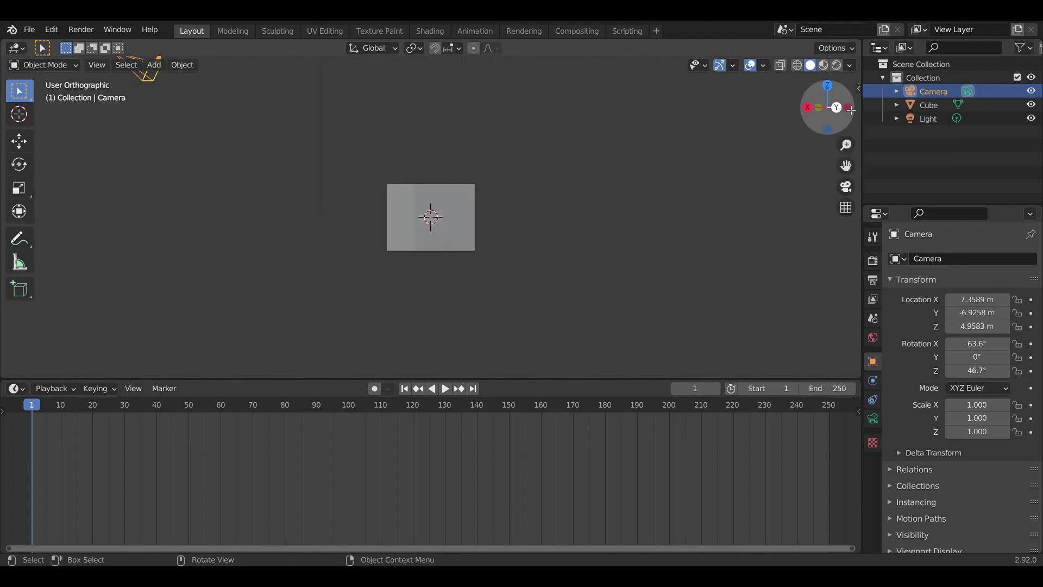
{"action": "left_click", "coordinate": [827, 86]}
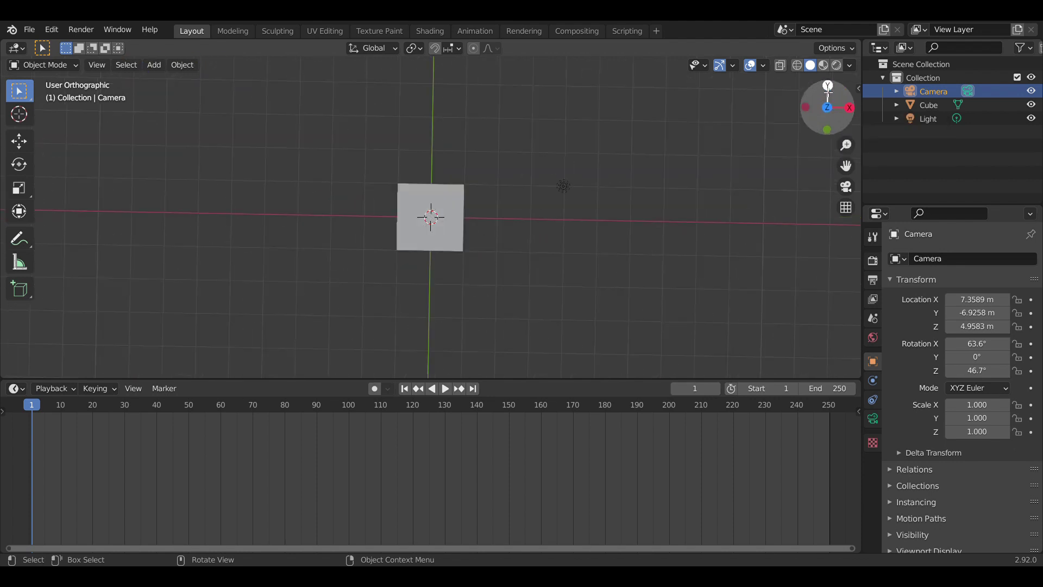
{"action": "left_click_drag", "start_coordinate": [827, 87], "coordinate": [83, 61]}
{"action": "left_click_drag", "start_coordinate": [614, 179], "coordinate": [689, 60]}
{"action": "middle_click_drag", "start_coordinate": [380, 190], "coordinate": [207, 212]}
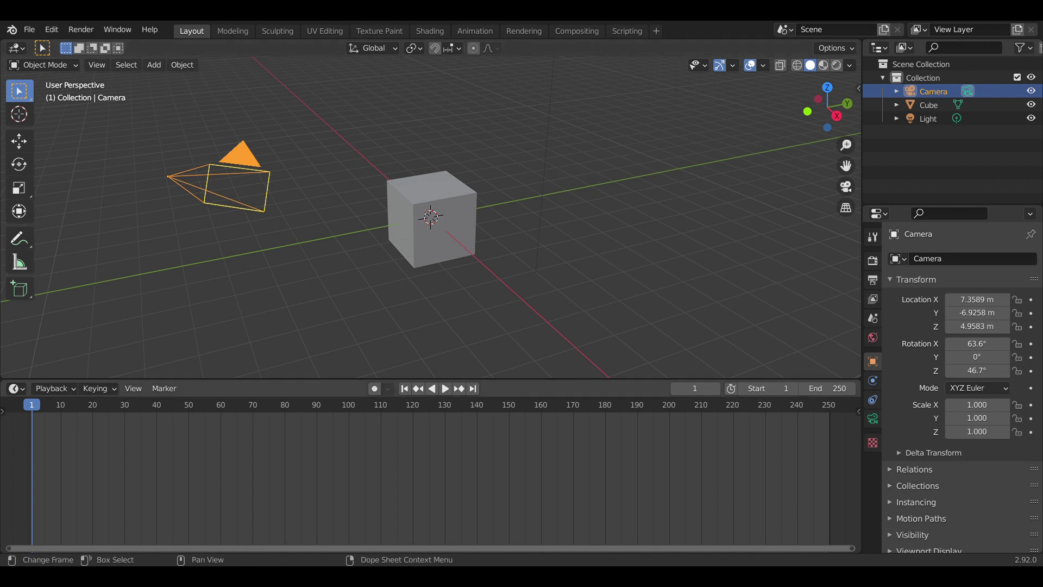
- Hide and show the camera and the cube in the viewport, leaving both objects visible
{"action": "left_click", "coordinate": [1031, 91]}
{"action": "left_click", "coordinate": [1031, 91]}
{"action": "left_click", "coordinate": [1031, 105]}
{"action": "left_click", "coordinate": [1031, 104]}
{"action": "left_click", "coordinate": [1031, 105]}
{"action": "left_click", "coordinate": [1031, 105]}
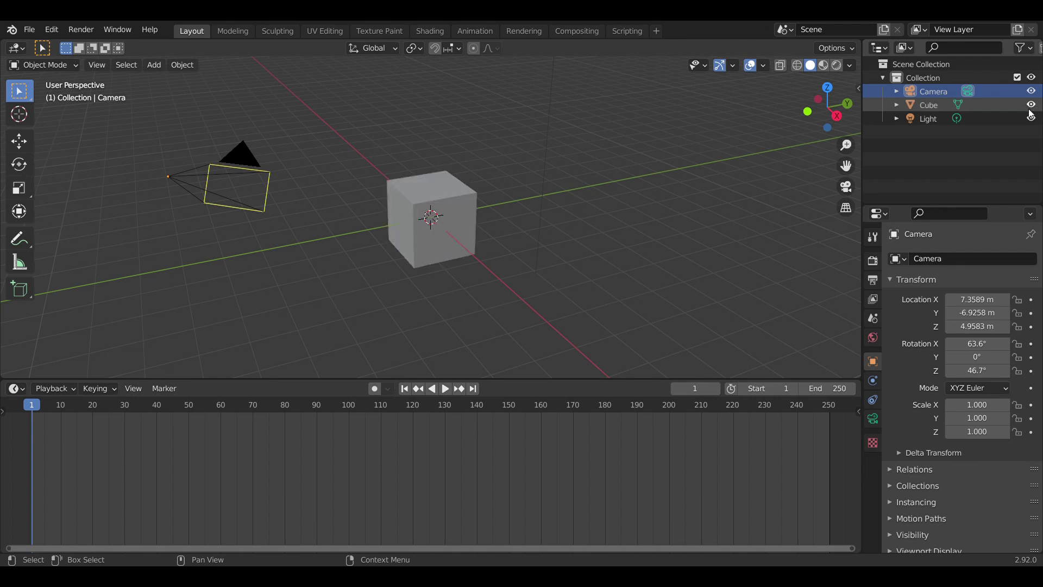
{"action": "left_click", "coordinate": [1032, 105]}
{"action": "left_click", "coordinate": [1032, 106]}
{"action": "left_click", "coordinate": [1031, 106]}
{"action": "left_click", "coordinate": [1031, 106]}
{"action": "left_click", "coordinate": [1031, 106]}
{"action": "left_click", "coordinate": [1032, 106]}
{"action": "left_click", "coordinate": [1031, 106]}
{"action": "left_click", "coordinate": [1032, 106]}
{"action": "left_click", "coordinate": [1031, 106]}
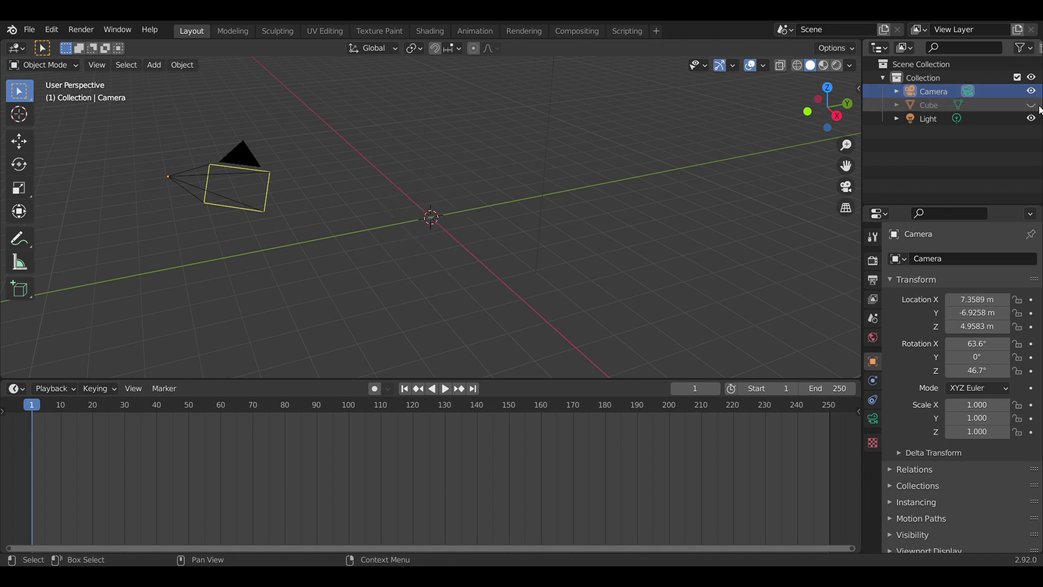
{"action": "left_click", "coordinate": [1032, 105]}
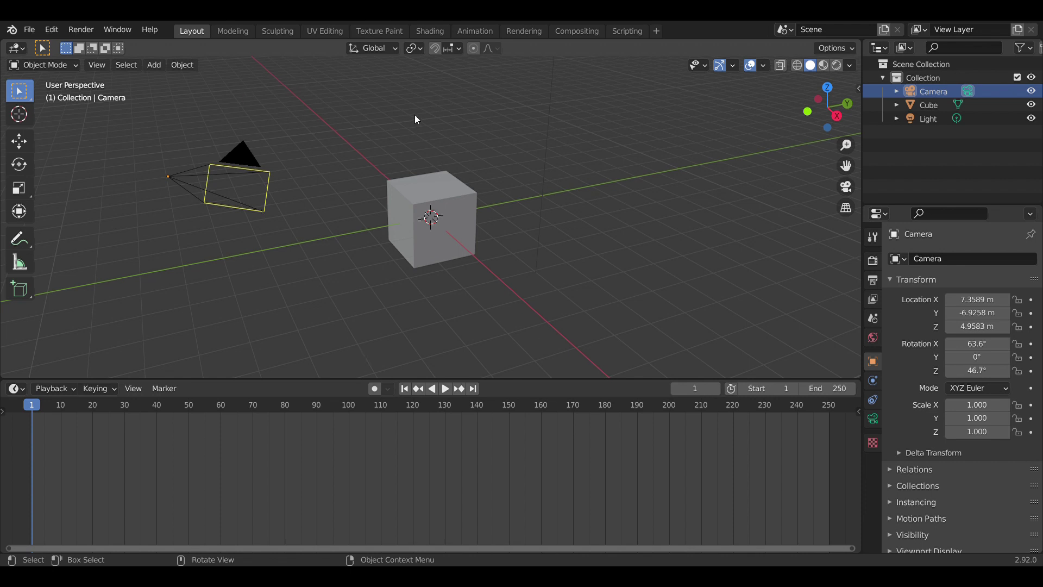
- Delete the default cube, undo the deletion, and check the object's context menu without choosing a command
{"action": "left_click", "coordinate": [448, 196]}
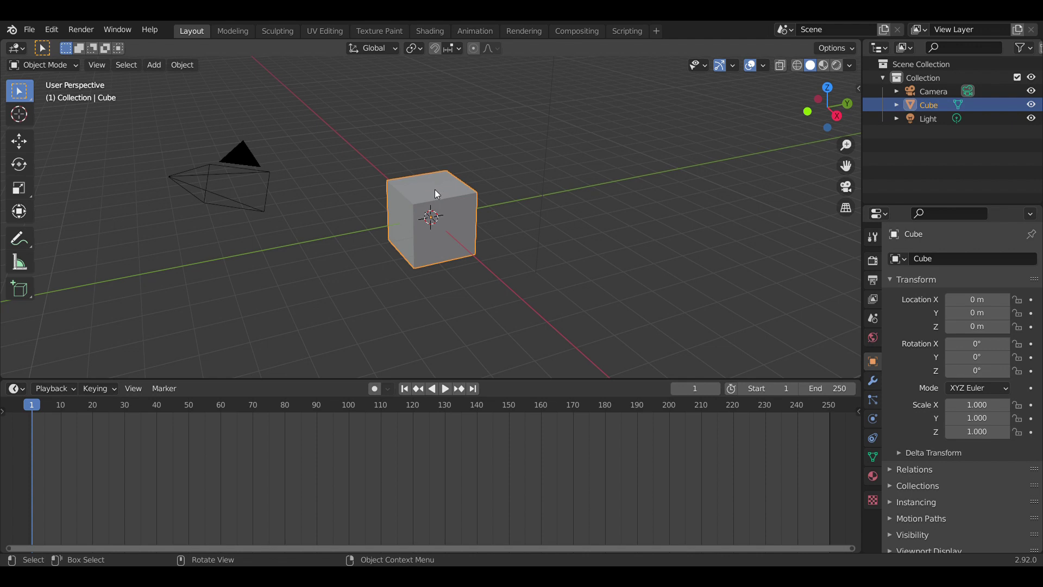
{"action": "key", "text": "Delete"}
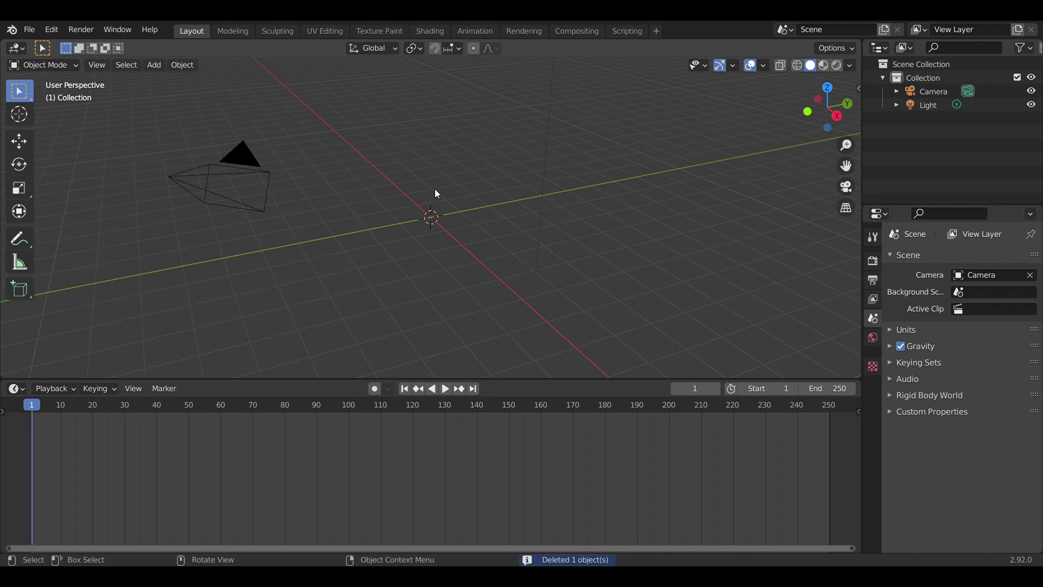
{"action": "key", "text": "ctrl+z"}
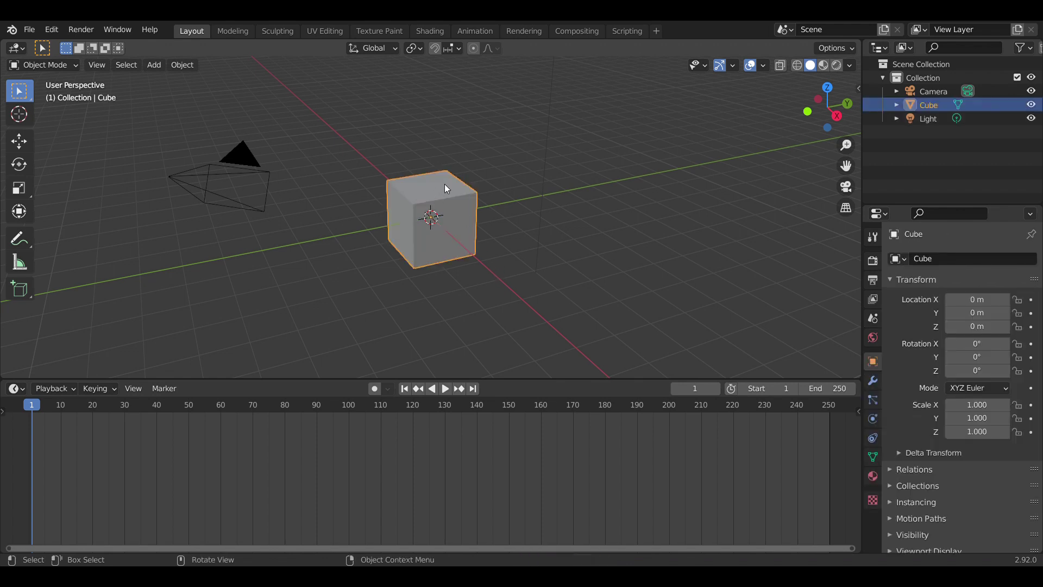
{"action": "right_click", "coordinate": [452, 206]}
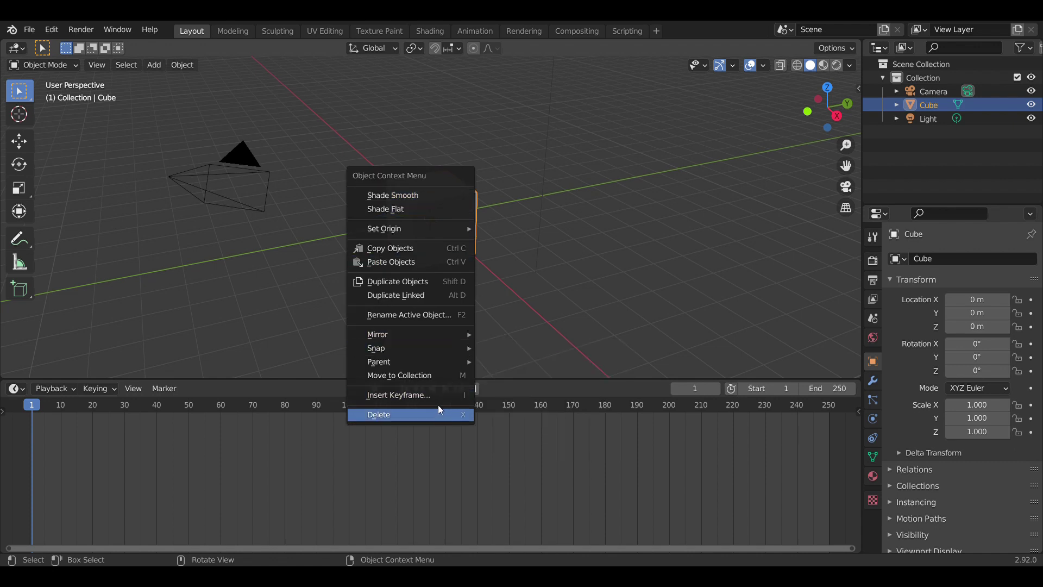
{"action": "left_click", "coordinate": [571, 276]}
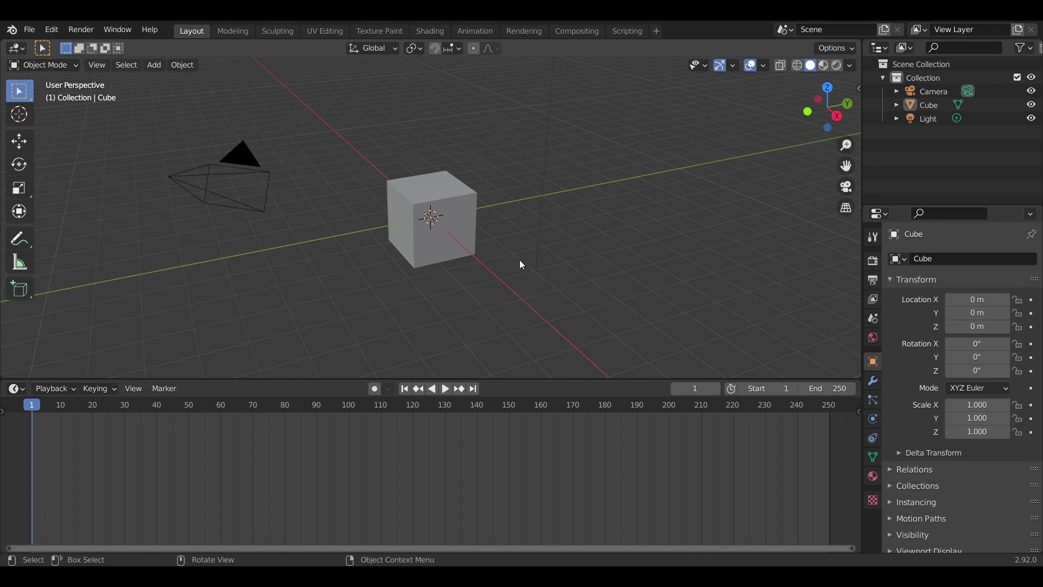
- Select the camera, show the viewport sidebar with its transform properties, and clear the selection
{"action": "scroll", "coordinate": [519, 258], "scroll_direction": "up", "scroll_amount": 10}
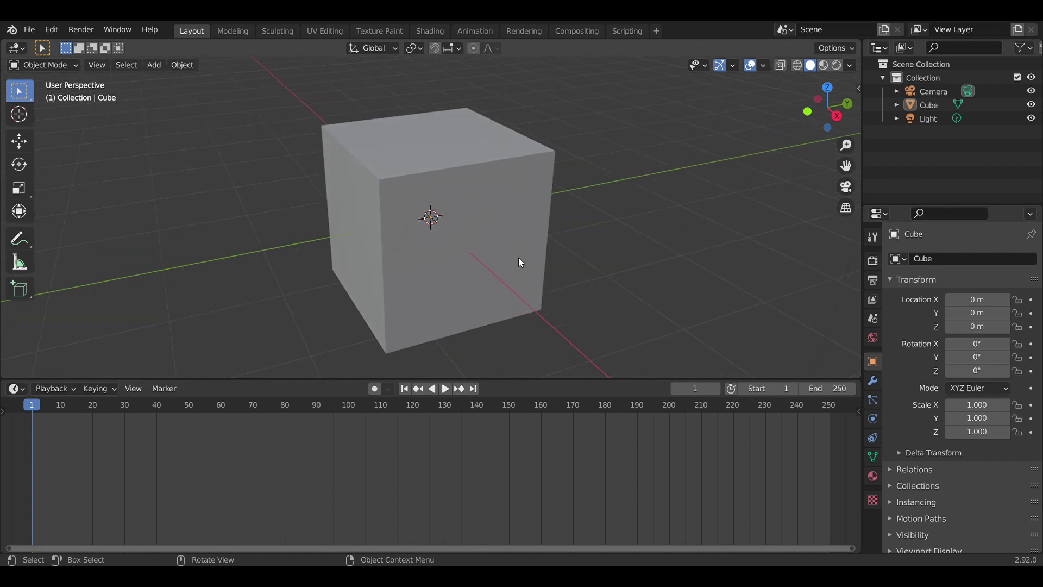
{"action": "scroll", "coordinate": [517, 257], "scroll_direction": "down", "scroll_amount": 12}
{"action": "scroll", "coordinate": [513, 254], "scroll_direction": "down", "scroll_amount": 10}
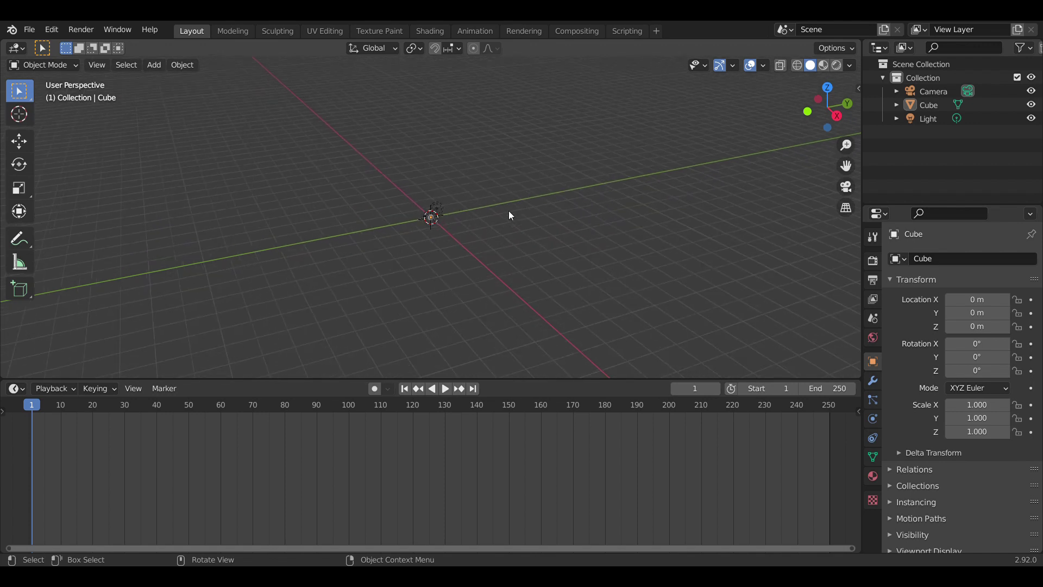
{"action": "scroll", "coordinate": [509, 216], "scroll_direction": "up", "scroll_amount": 12}
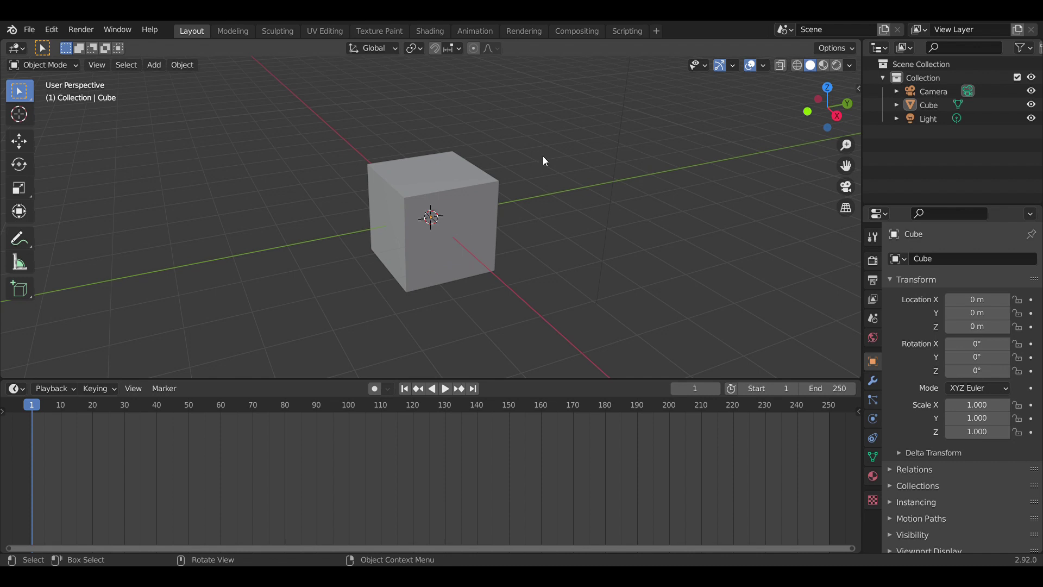
{"action": "scroll", "coordinate": [502, 178], "scroll_direction": "down", "scroll_amount": 5}
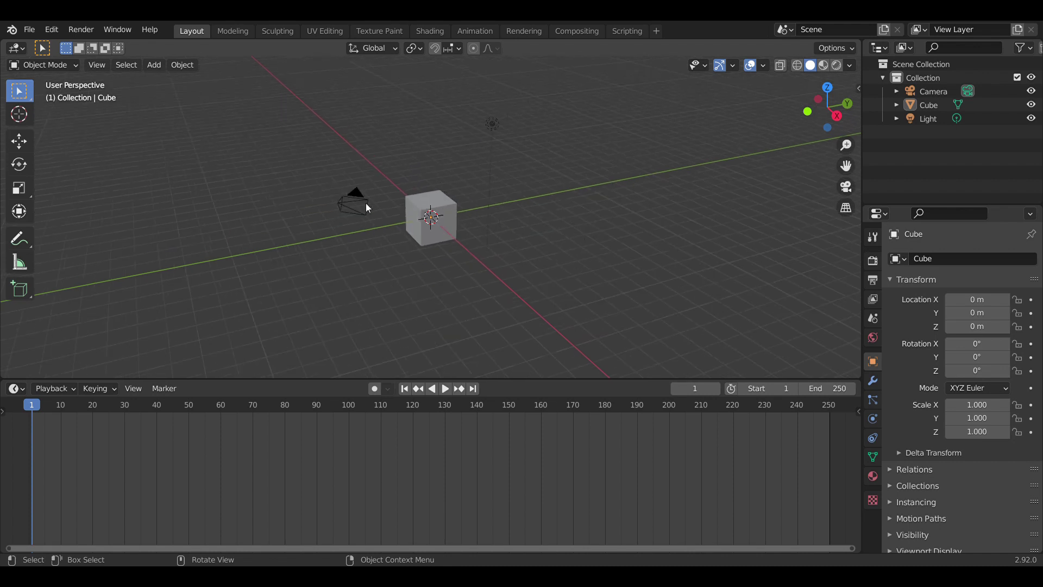
{"action": "left_click", "coordinate": [360, 212]}
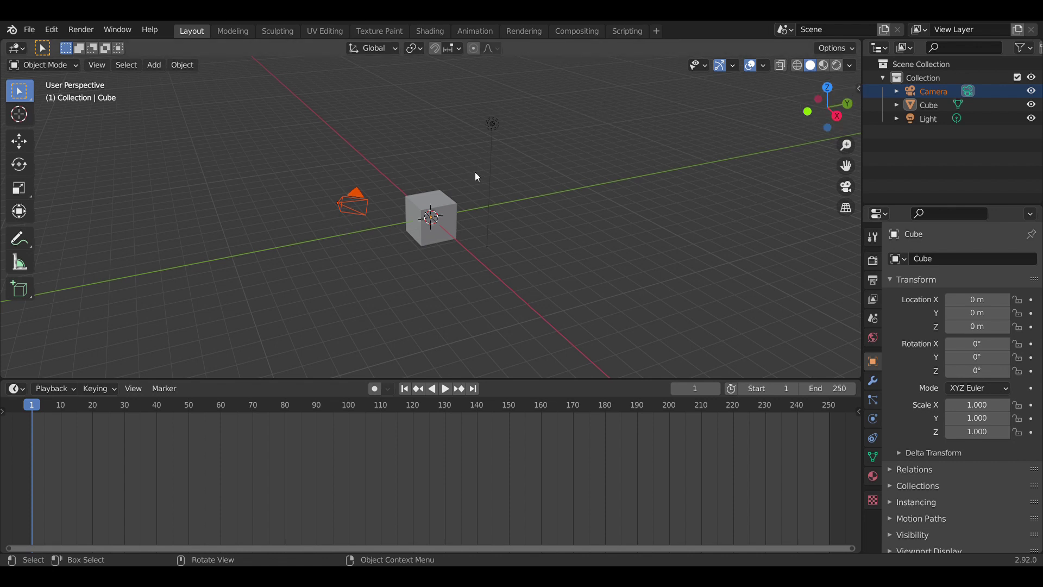
{"action": "left_click", "coordinate": [351, 205]}
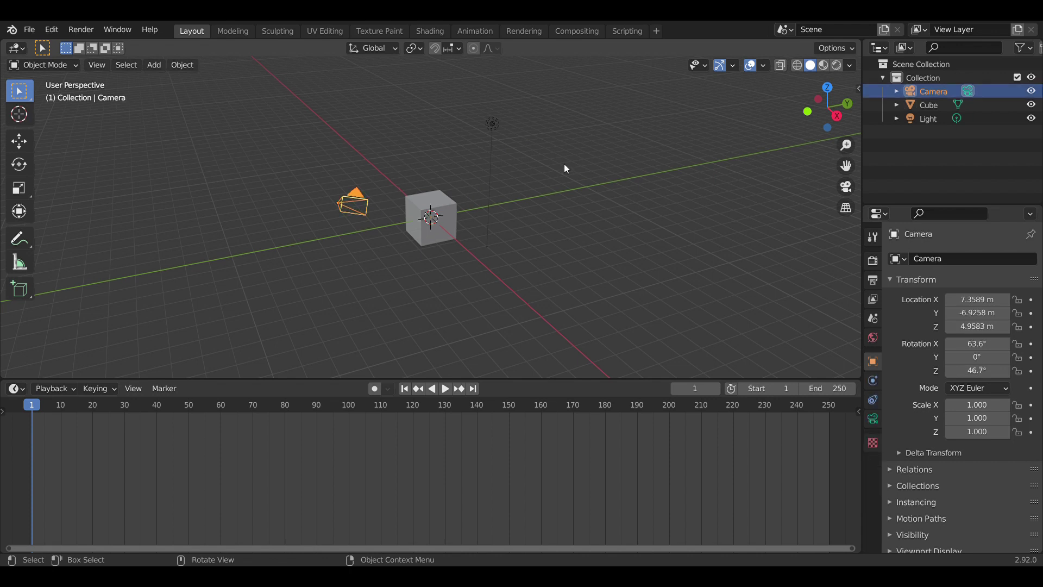
{"action": "key", "text": "n"}
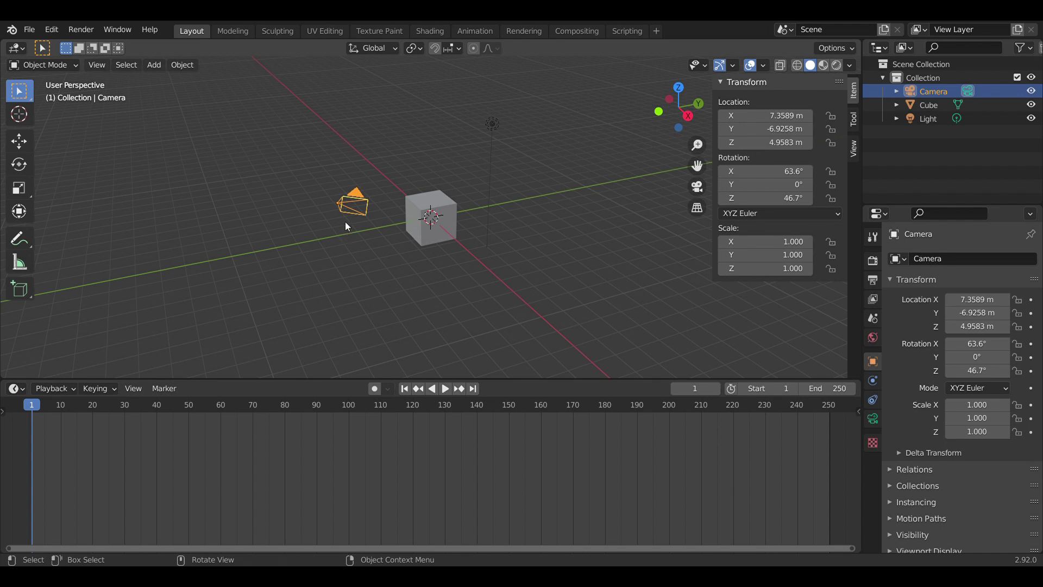
{"action": "left_click", "coordinate": [480, 250]}
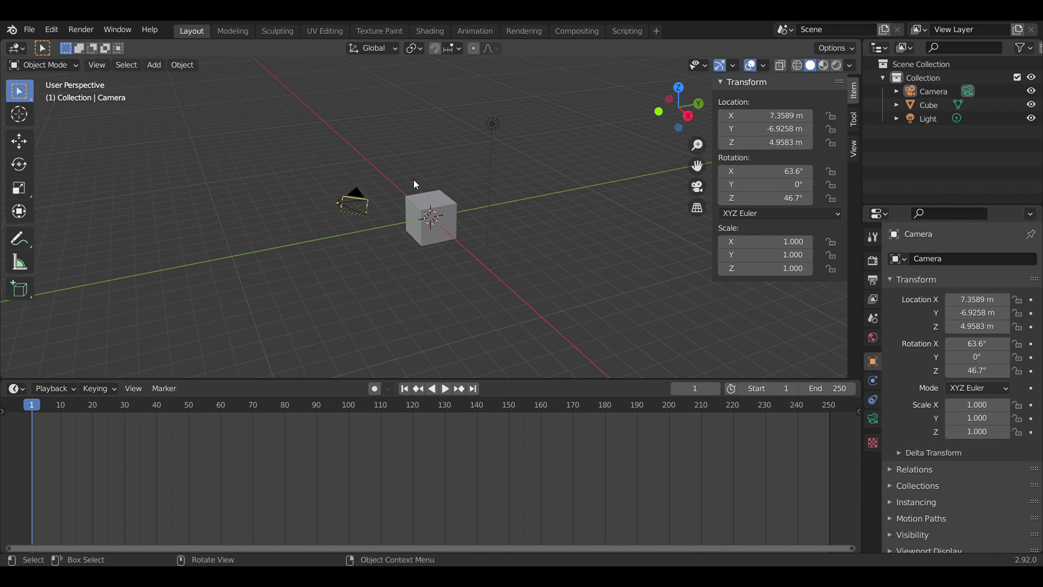
- Look through the active camera and return to the user perspective, twice
{"action": "left_click", "coordinate": [692, 190]}
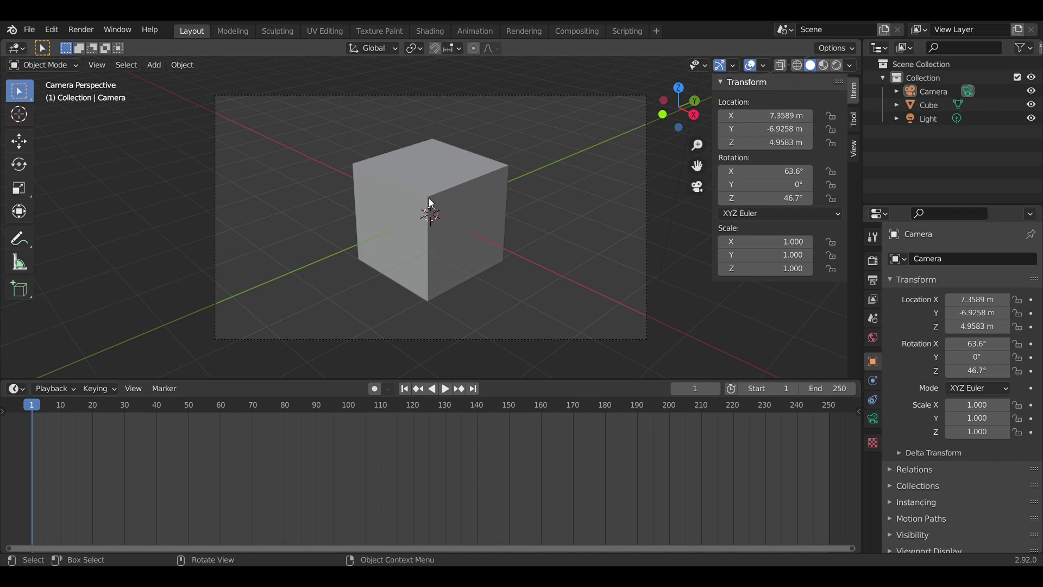
{"action": "left_click", "coordinate": [698, 188]}
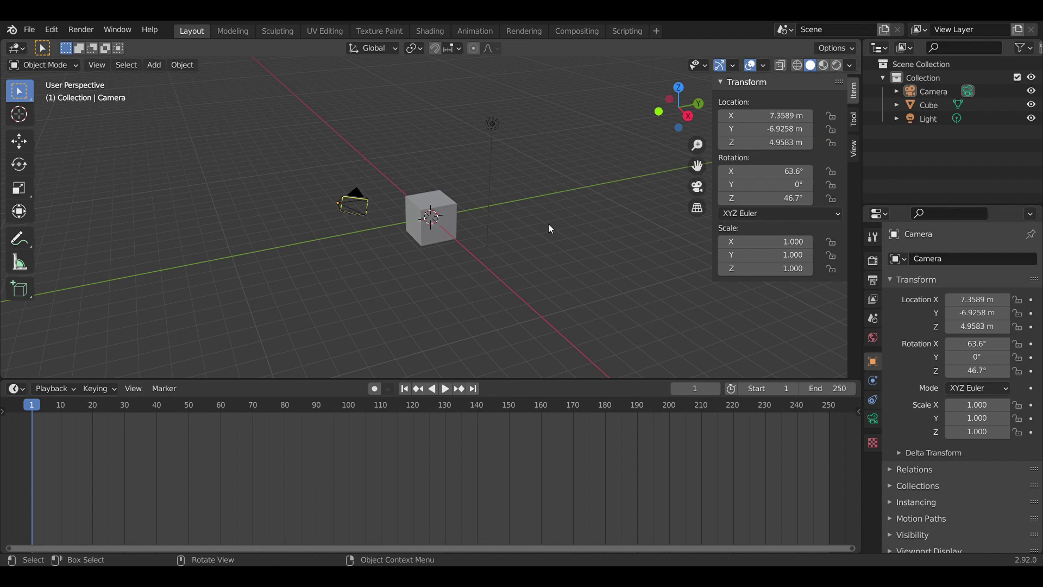
{"action": "left_click", "coordinate": [98, 66]}
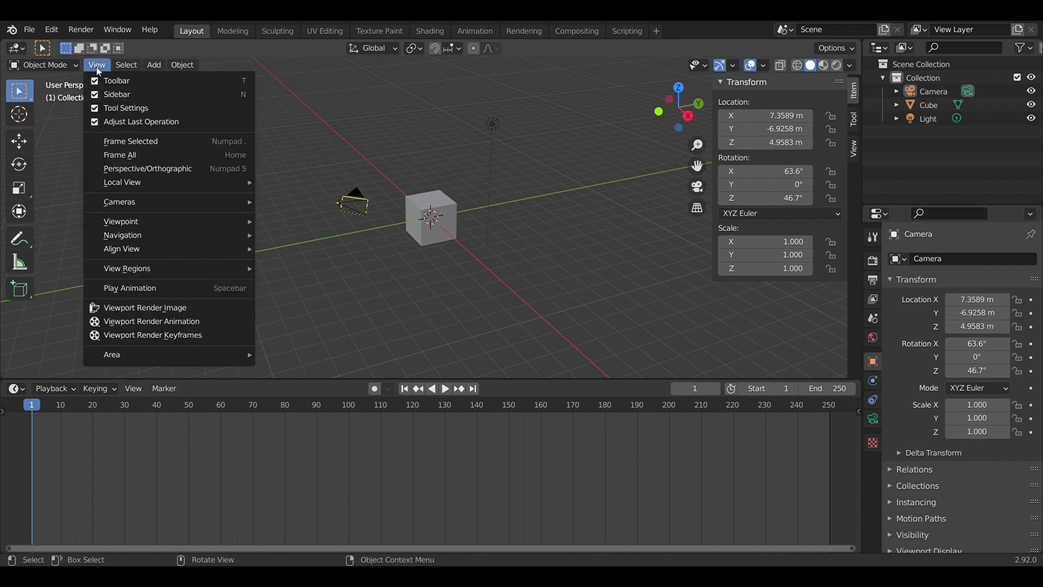
{"action": "mouse_move", "coordinate": [229, 202]}
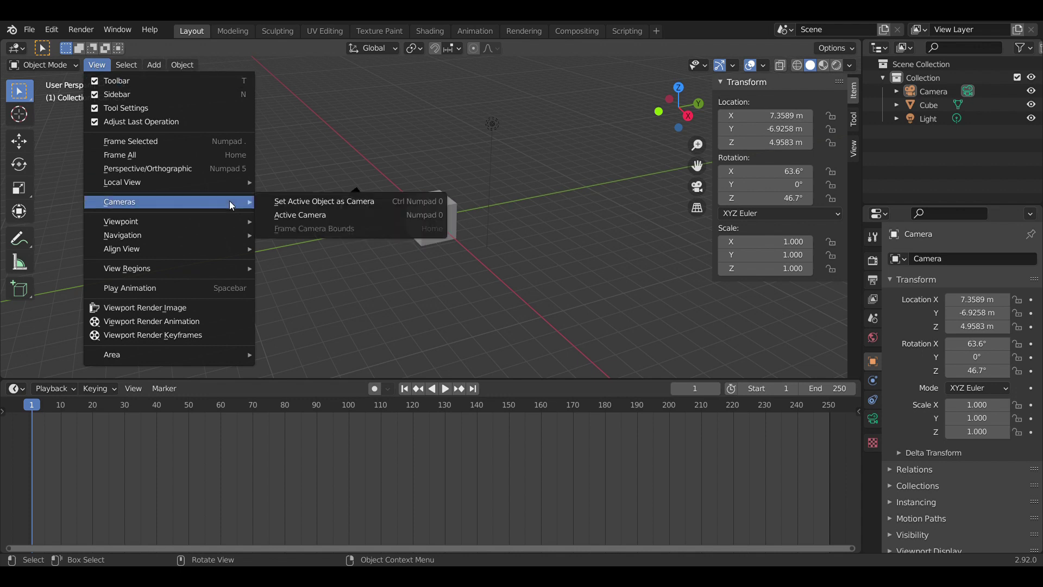
{"action": "left_click", "coordinate": [355, 217]}
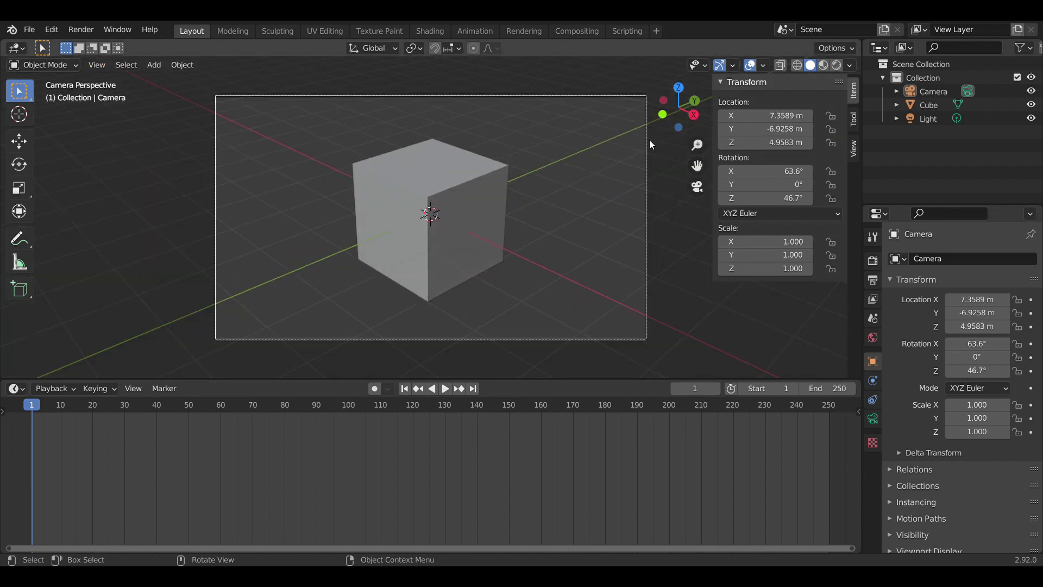
{"action": "left_click", "coordinate": [696, 186]}
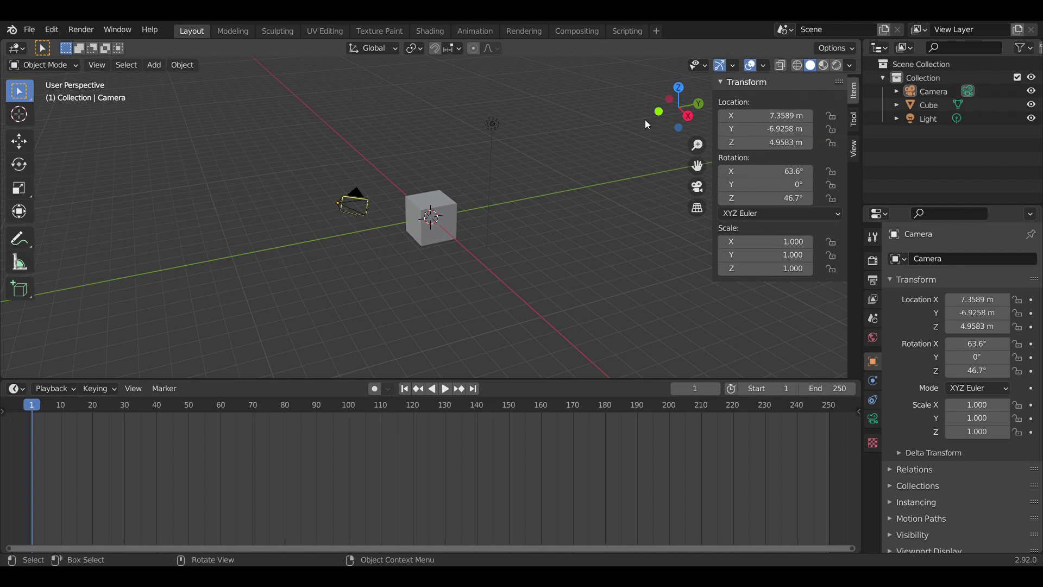
- Examine the cube, camera and light from several angles and distances, including from below
{"action": "left_click_drag", "start_coordinate": [687, 115], "coordinate": [613, 134]}
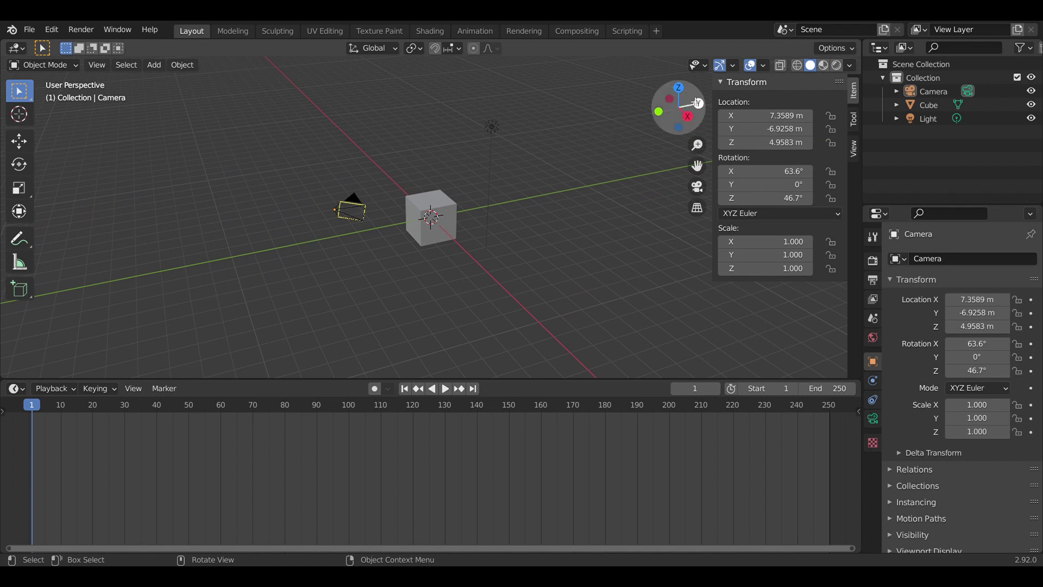
{"action": "left_click_drag", "start_coordinate": [669, 98], "coordinate": [690, 105]}
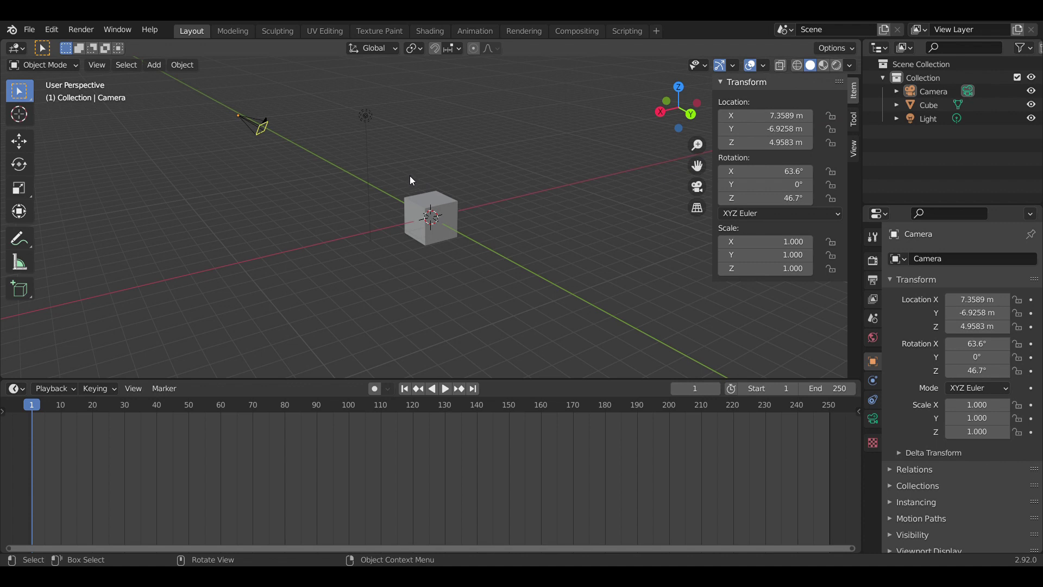
{"action": "middle_click_drag", "start_coordinate": [411, 180], "coordinate": [383, 223]}
{"action": "middle_click_drag", "start_coordinate": [443, 252], "coordinate": [450, 251]}
{"action": "scroll", "coordinate": [444, 231], "scroll_direction": "up", "scroll_amount": 1}
{"action": "scroll", "coordinate": [446, 236], "scroll_direction": "down", "scroll_amount": 2}
{"action": "mouse_move", "coordinate": [442, 233]}
{"action": "middle_mouse_down"}
{"action": "mouse_move", "coordinate": [444, 280]}
{"action": "mouse_move", "coordinate": [433, 218]}
{"action": "middle_mouse_up"}
{"action": "scroll", "coordinate": [433, 220], "scroll_direction": "up", "scroll_amount": 4}
{"action": "scroll", "coordinate": [433, 220], "scroll_direction": "down", "scroll_amount": 4}
{"action": "scroll", "coordinate": [433, 223], "scroll_direction": "up", "scroll_amount": 4}
{"action": "scroll", "coordinate": [431, 220], "scroll_direction": "up", "scroll_amount": 2}
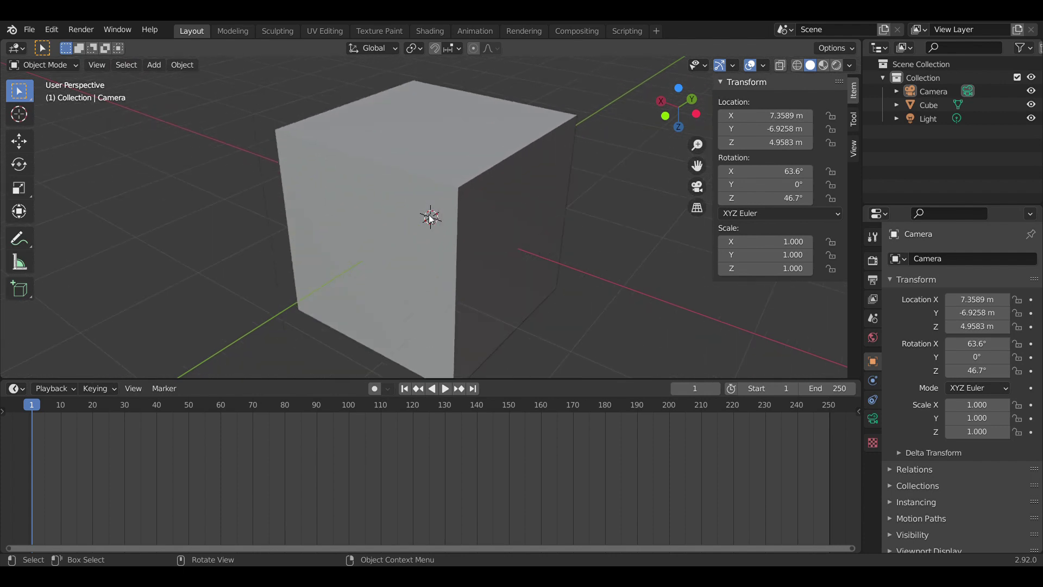
{"action": "scroll", "coordinate": [428, 216], "scroll_direction": "down", "scroll_amount": 6}
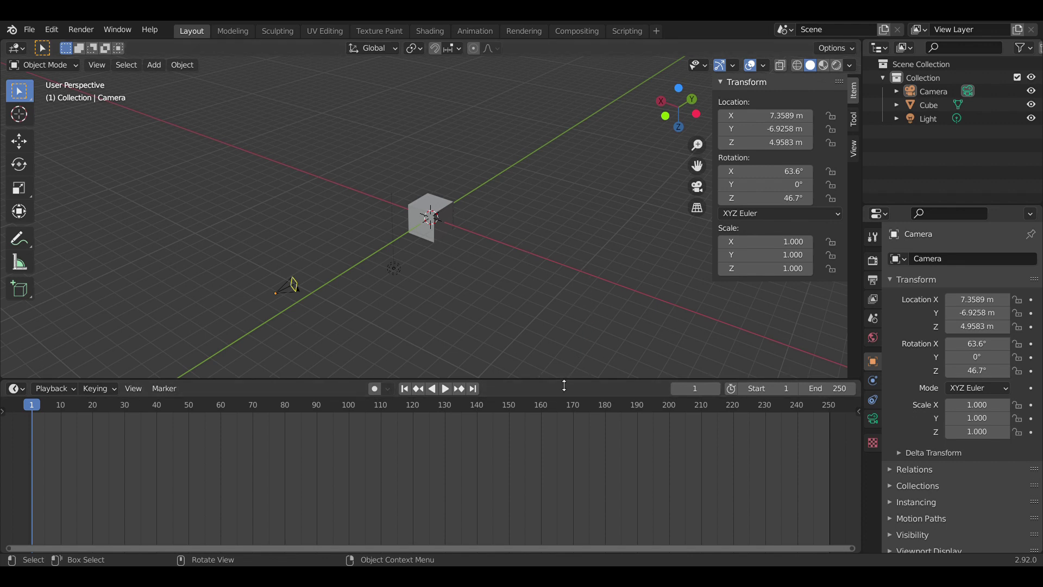
- Shrink the timeline to a narrow strip to enlarge the 3D viewport, and select the cube
{"action": "left_click_drag", "start_coordinate": [565, 379], "coordinate": [544, 493]}
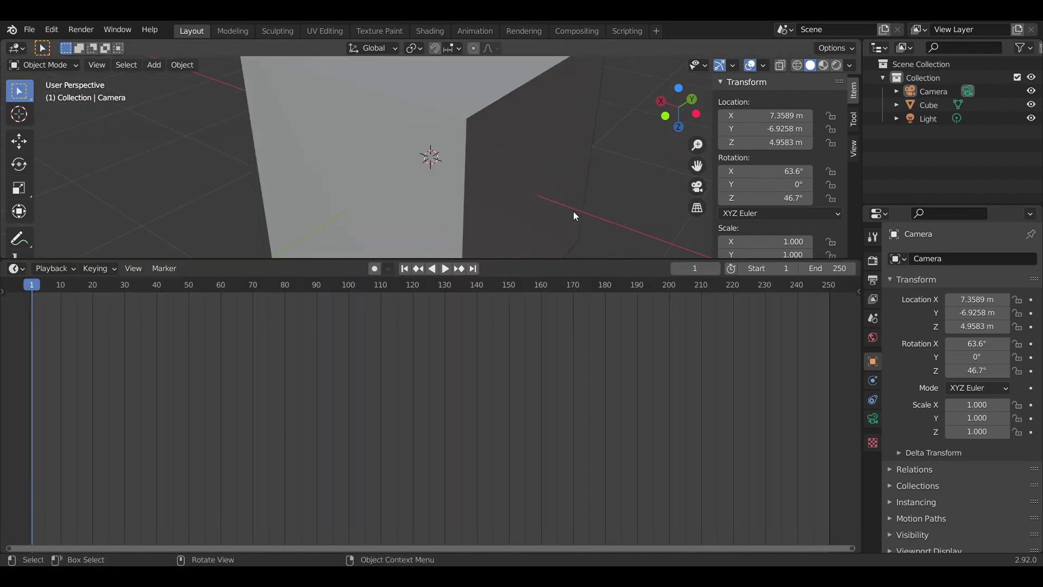
{"action": "scroll", "coordinate": [573, 213], "scroll_direction": "down", "scroll_amount": 5}
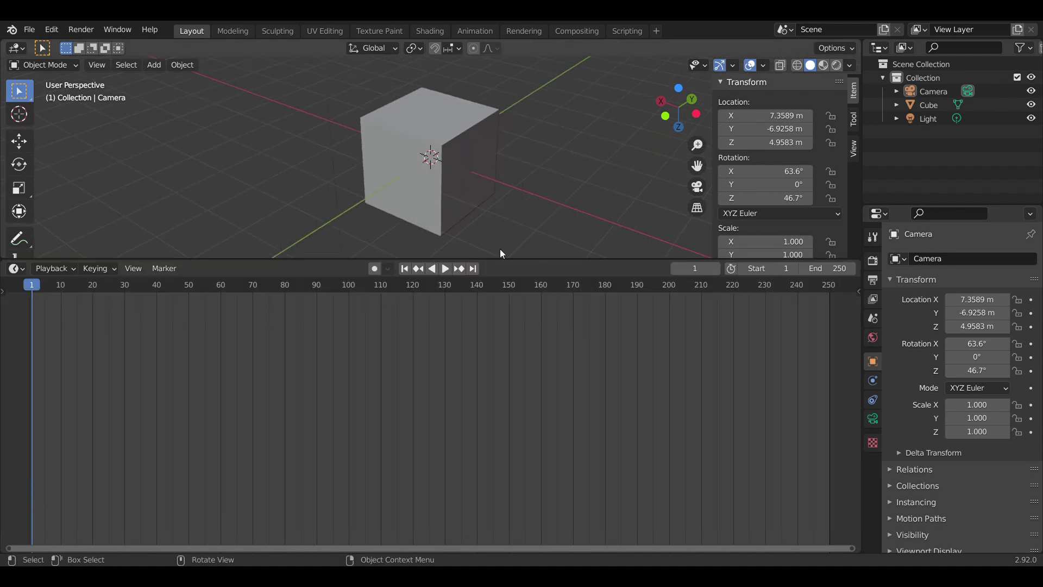
{"action": "left_click_drag", "start_coordinate": [515, 260], "coordinate": [494, 500]}
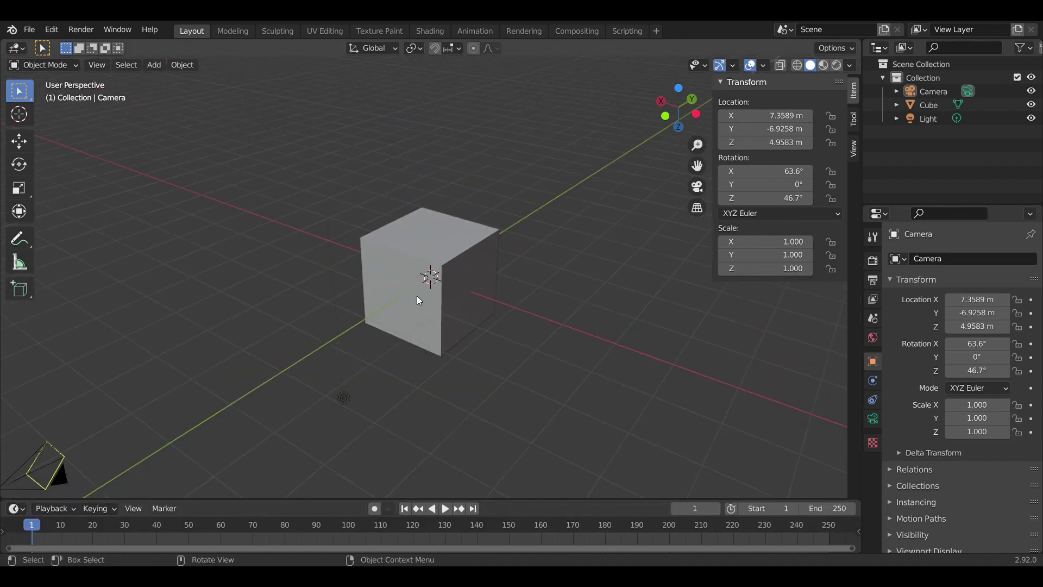
{"action": "left_click", "coordinate": [416, 295]}
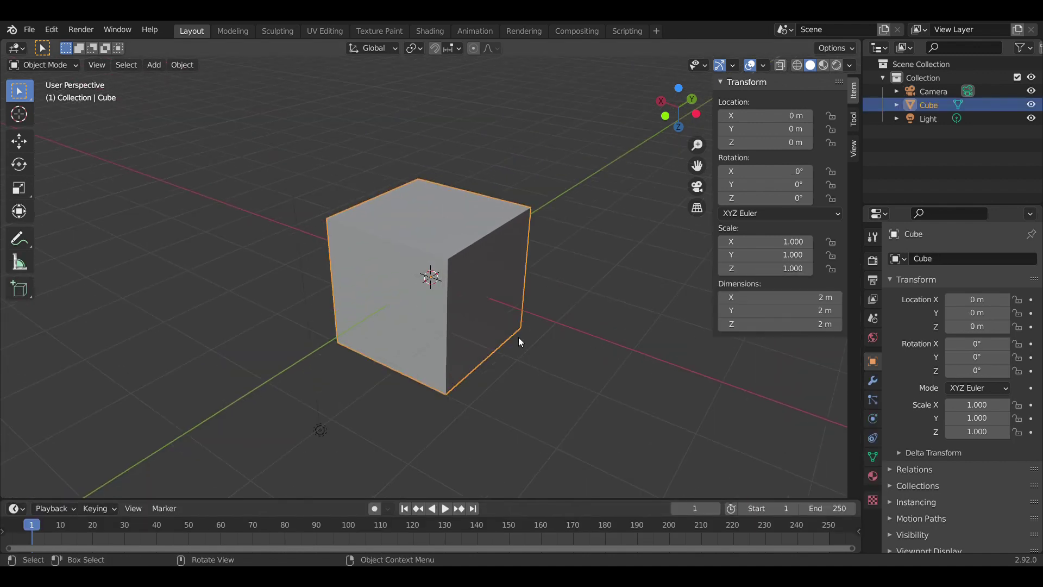
- Look through the active camera, and try splitting a narrow strip off the 3D viewport and merging it back
{"action": "left_click", "coordinate": [697, 187]}
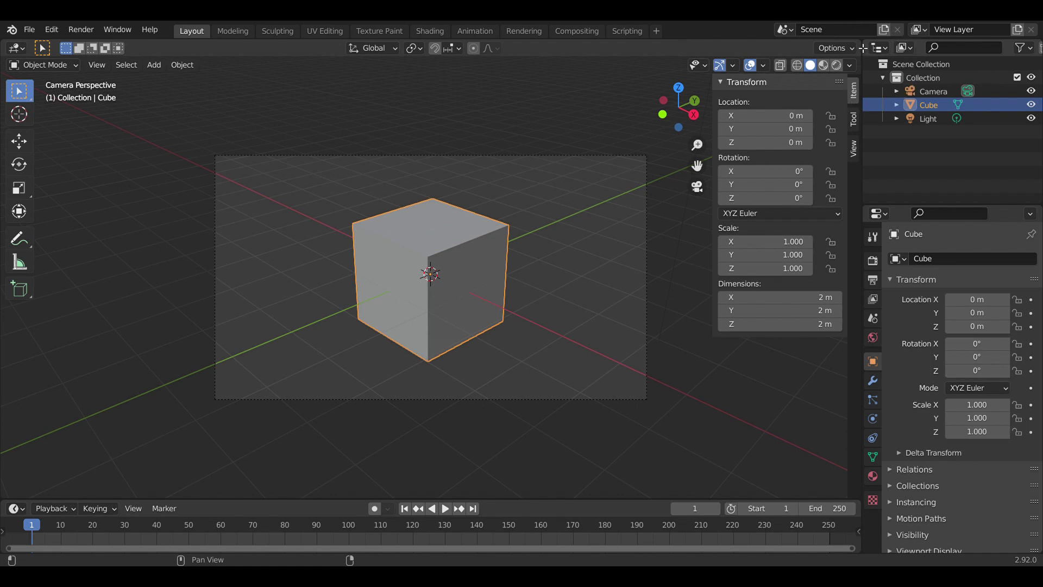
{"action": "left_click_drag", "start_coordinate": [863, 47], "coordinate": [840, 244]}
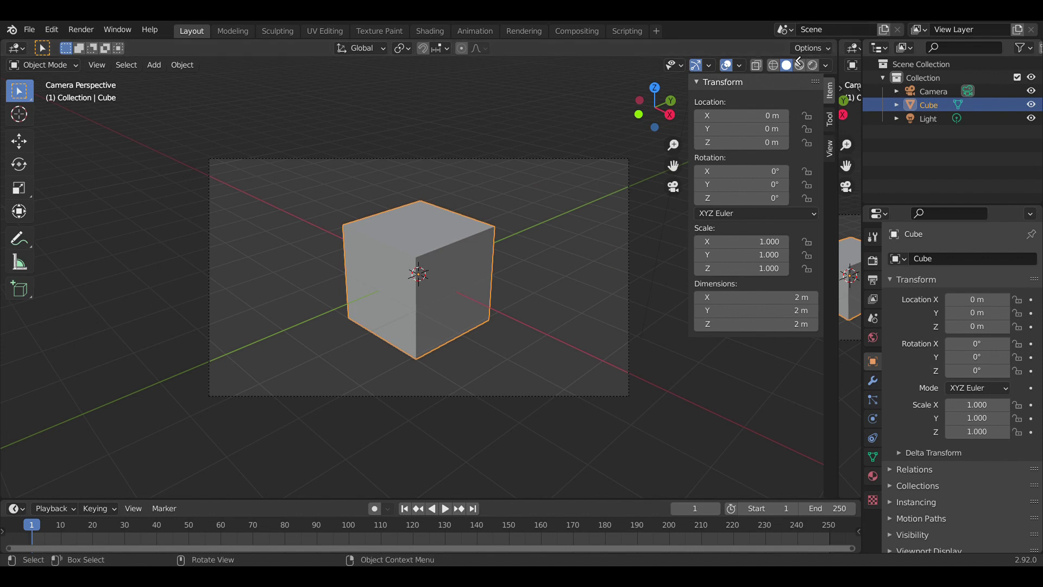
{"action": "left_click_drag", "start_coordinate": [843, 50], "coordinate": [832, 53]}
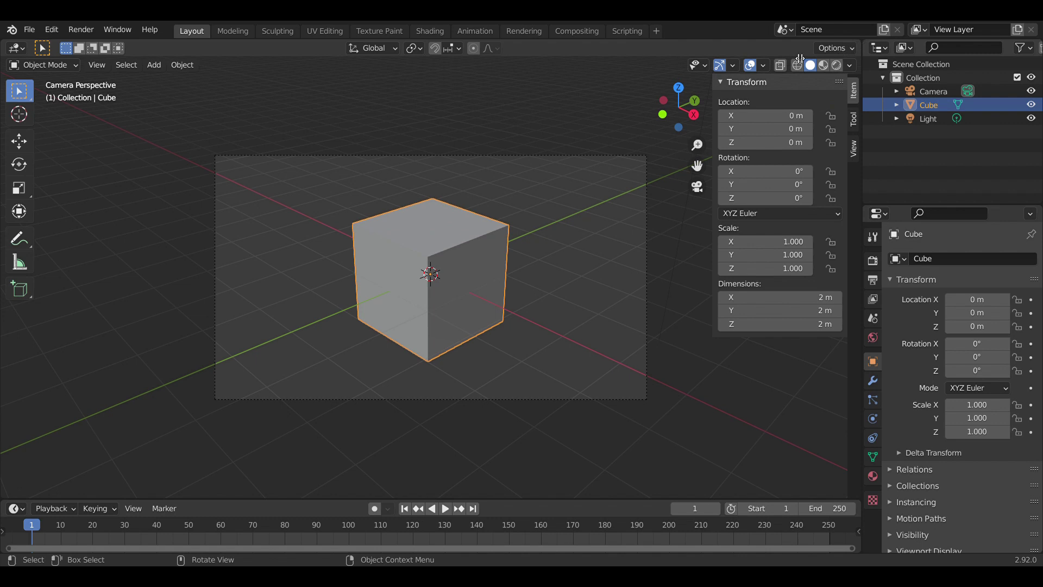
- Split the 3D viewport into two side-by-side viewports of about equal width and merge away the leftover narrow strip
{"action": "left_click_drag", "start_coordinate": [859, 43], "coordinate": [443, 65]}
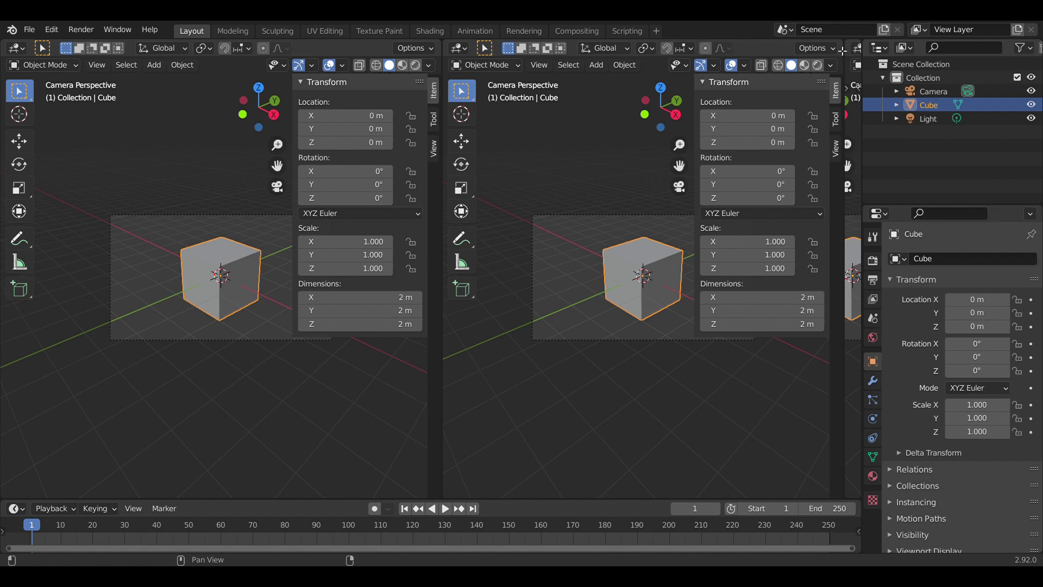
{"action": "left_click_drag", "start_coordinate": [843, 50], "coordinate": [856, 52]}
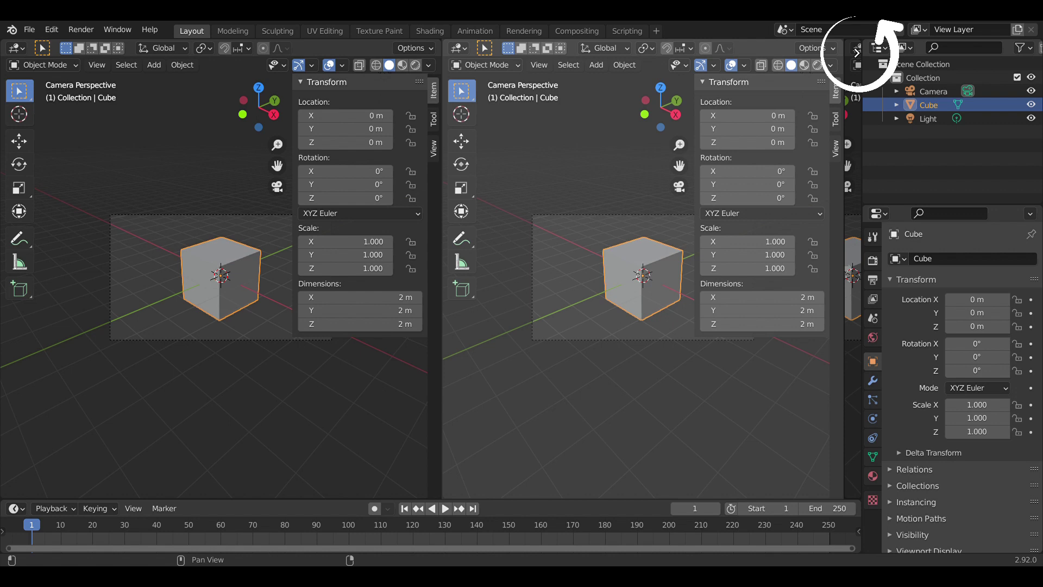
{"action": "left_click_drag", "start_coordinate": [857, 53], "coordinate": [852, 52]}
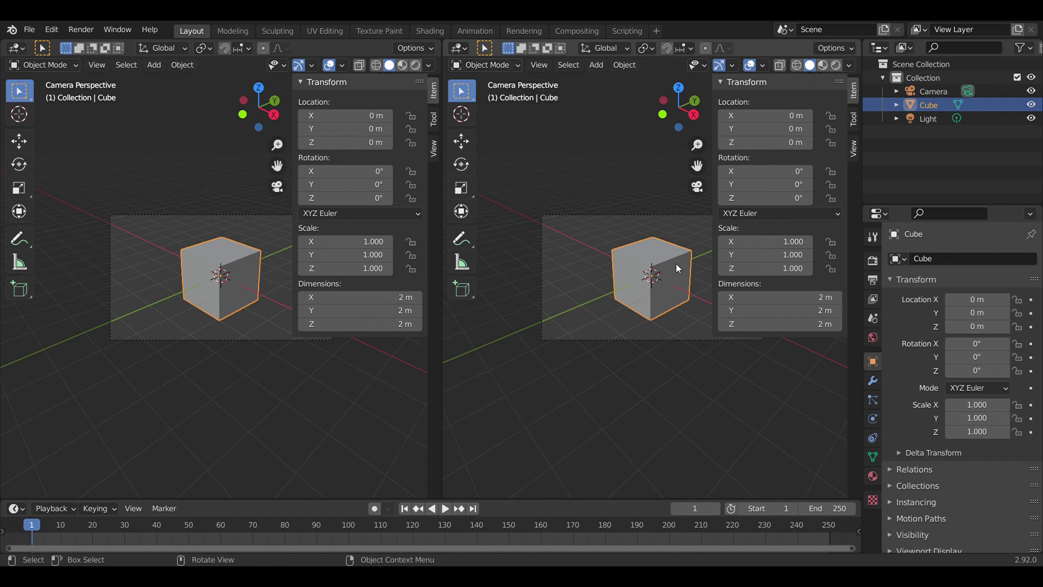
- Switch one of the two viewports to the user perspective, keeping the other in the camera view
{"action": "left_click", "coordinate": [695, 187]}
{"action": "left_click", "coordinate": [695, 186]}
{"action": "left_click", "coordinate": [694, 184]}
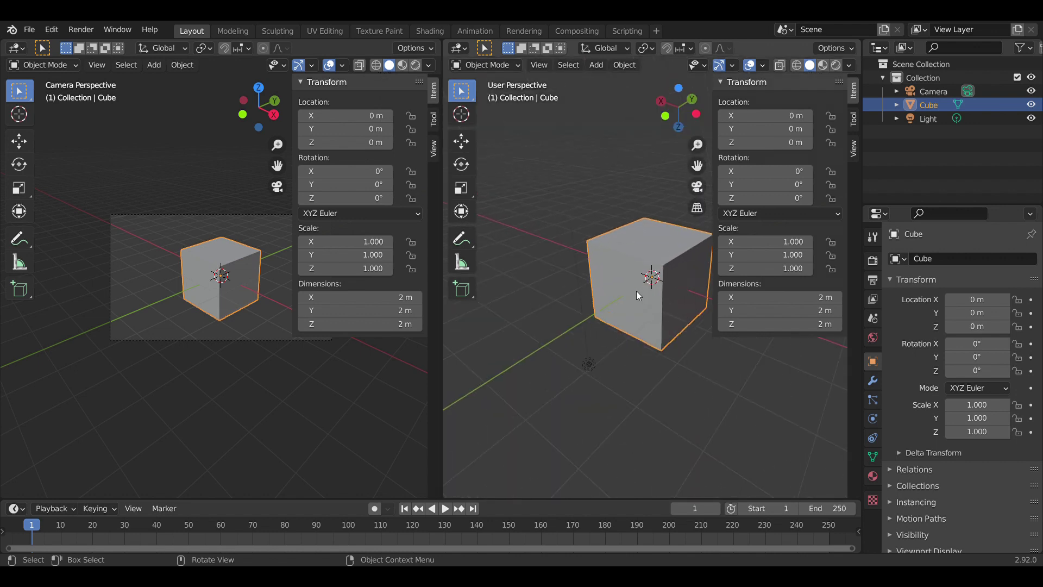
{"action": "scroll", "coordinate": [637, 289], "scroll_direction": "up", "scroll_amount": 2}
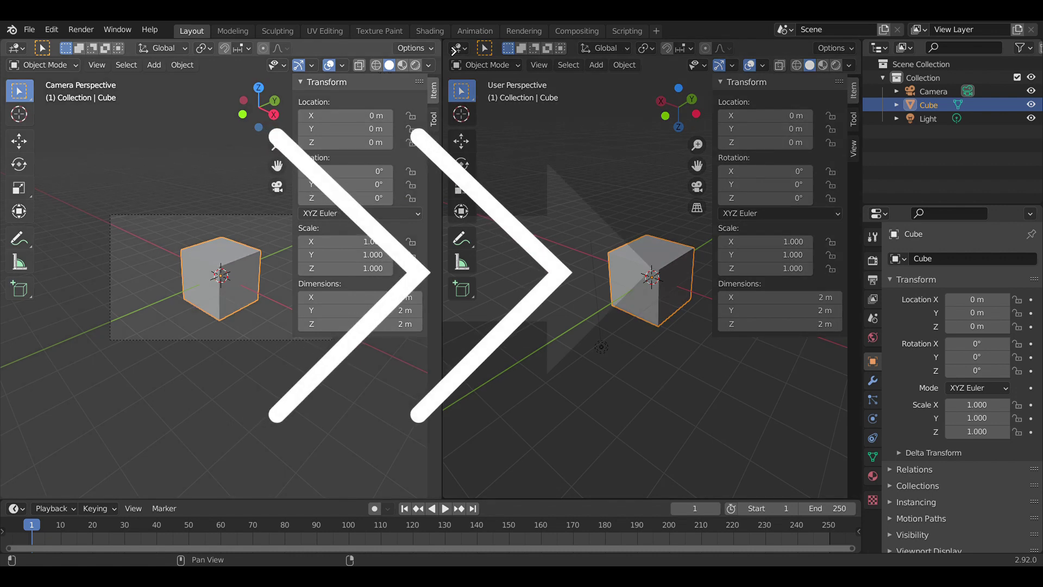
- Merge the two viewports into the camera-view area, and repeat the split and merge once
{"action": "left_click_drag", "start_coordinate": [451, 48], "coordinate": [471, 50]}
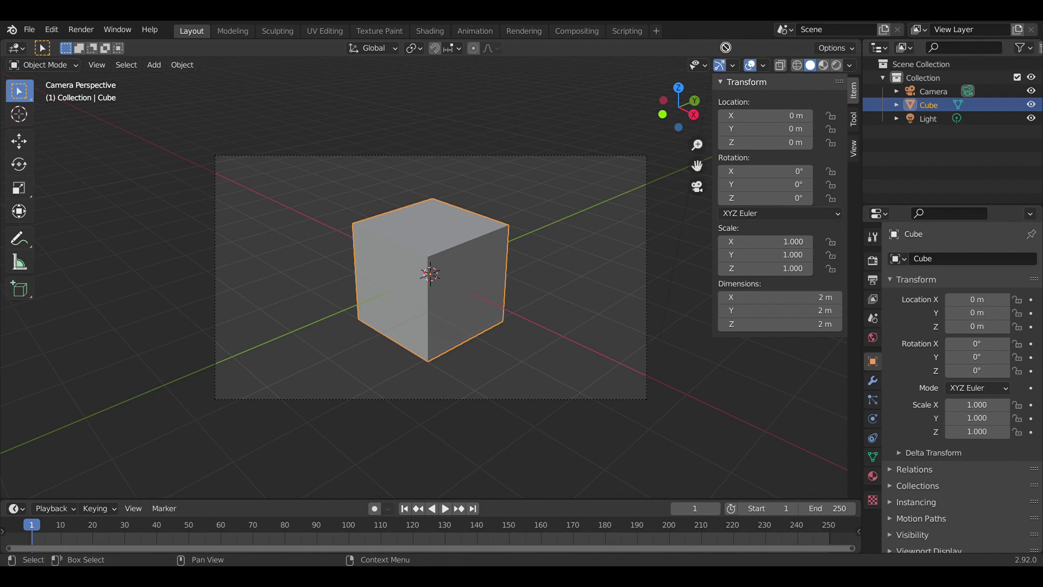
{"action": "left_click_drag", "start_coordinate": [860, 52], "coordinate": [438, 69]}
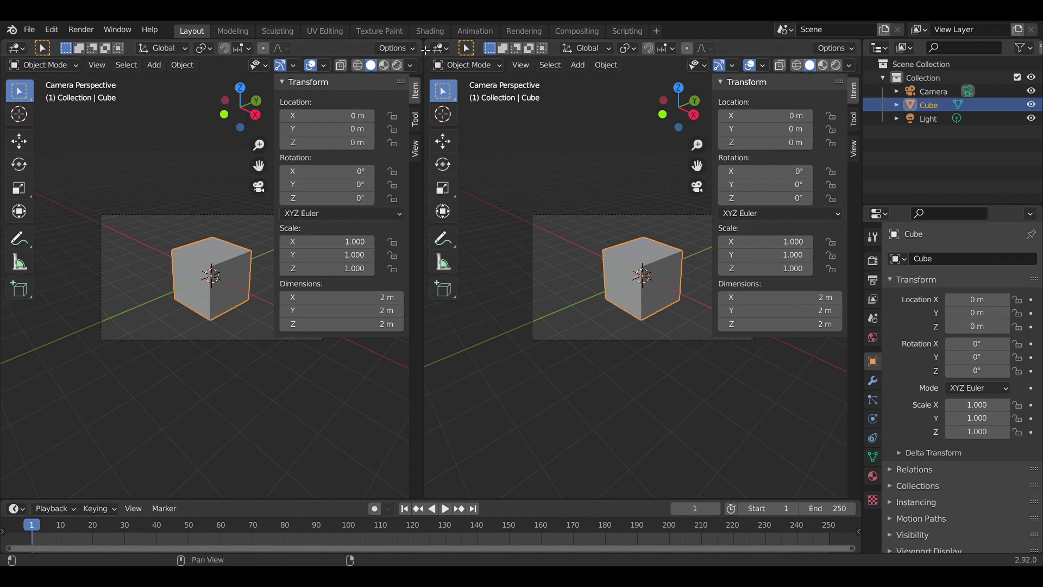
{"action": "left_click_drag", "start_coordinate": [424, 50], "coordinate": [438, 48]}
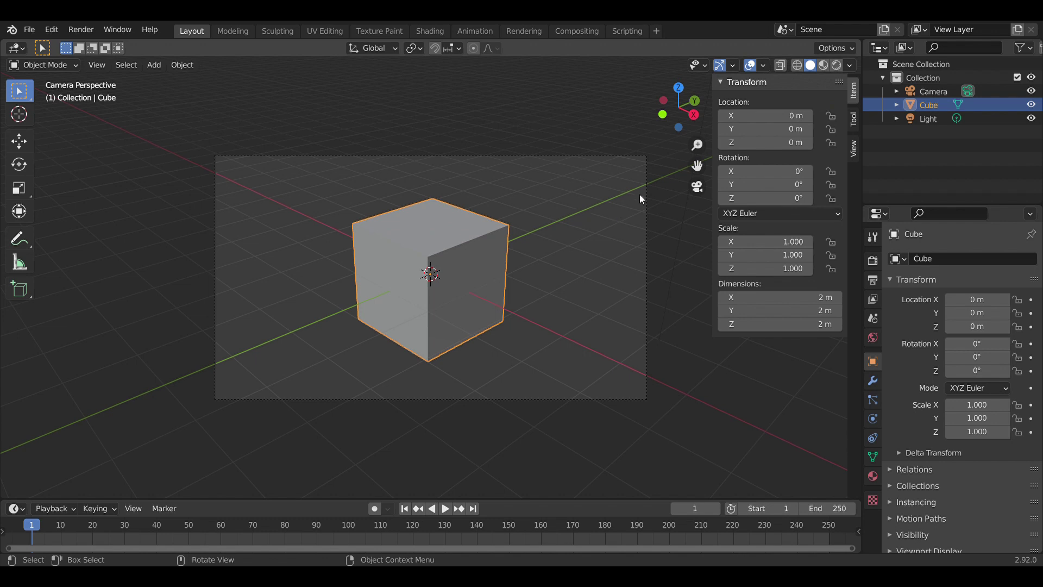
- Return to the user perspective and delete the cube, camera and light together
{"action": "left_click", "coordinate": [698, 186]}
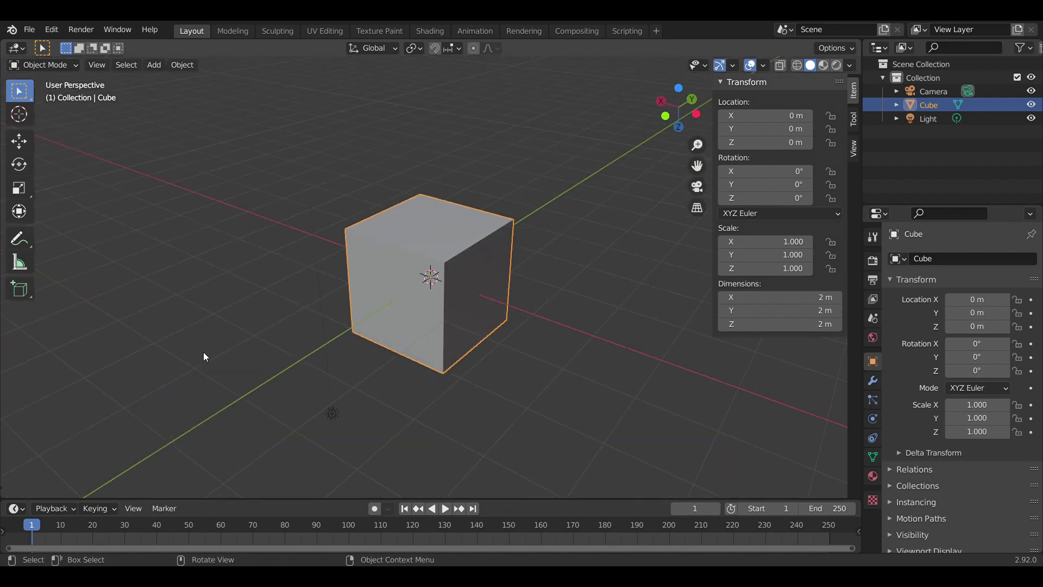
{"action": "scroll", "coordinate": [491, 172], "scroll_direction": "down", "scroll_amount": 9}
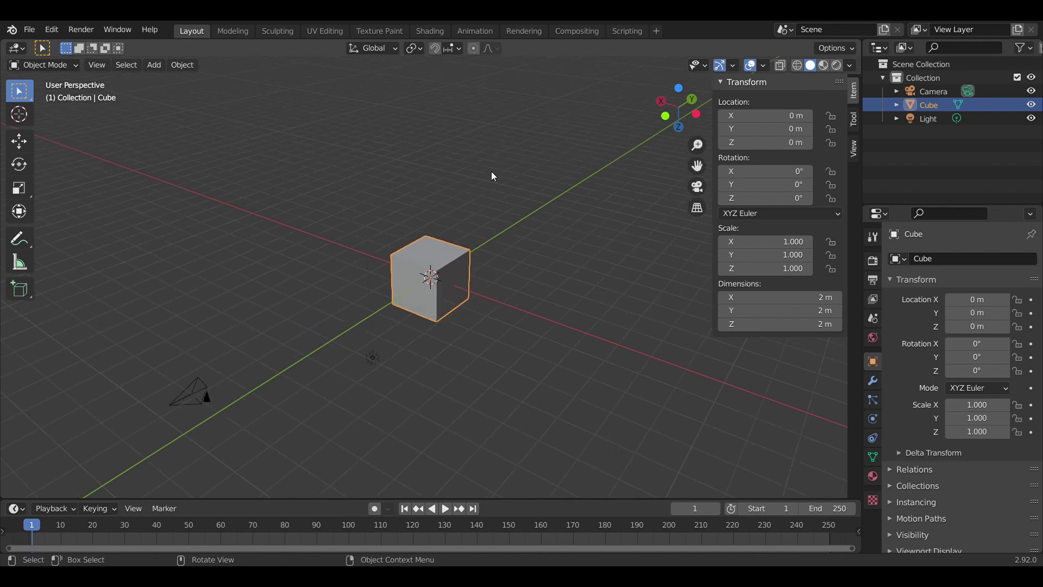
{"action": "left_click_drag", "start_coordinate": [483, 208], "coordinate": [257, 419]}
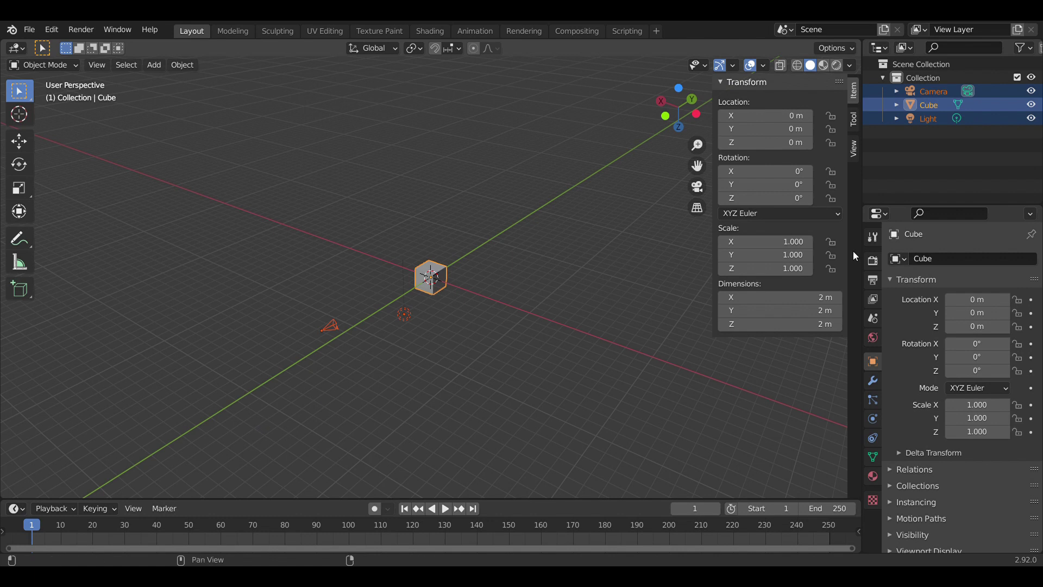
{"action": "key", "text": "Delete"}
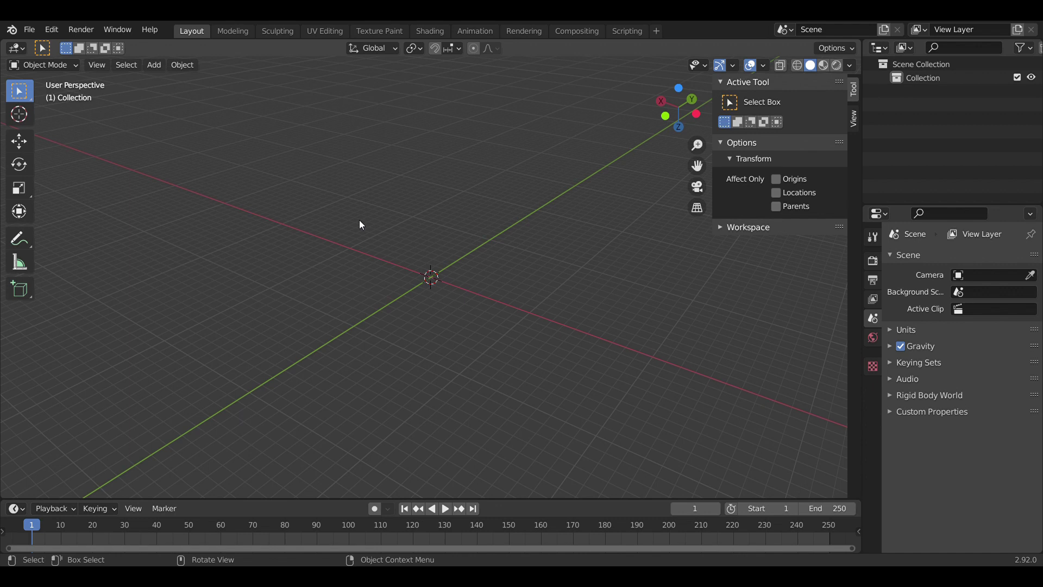
- Add a mesh cube to the empty scene
{"action": "key", "text": "shift+a"}
{"action": "mouse_move", "coordinate": [360, 220]}
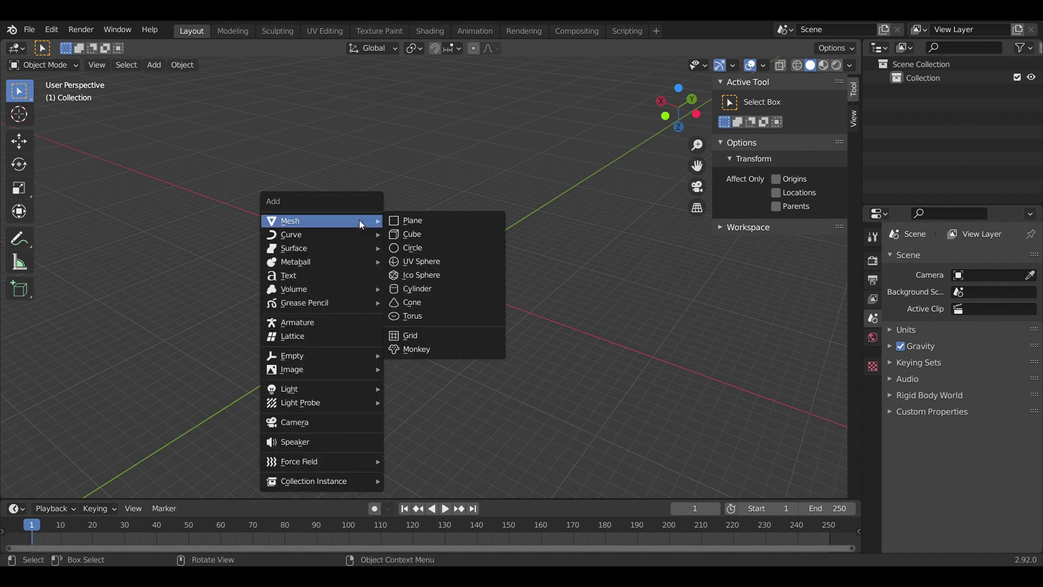
{"action": "left_click", "coordinate": [152, 66]}
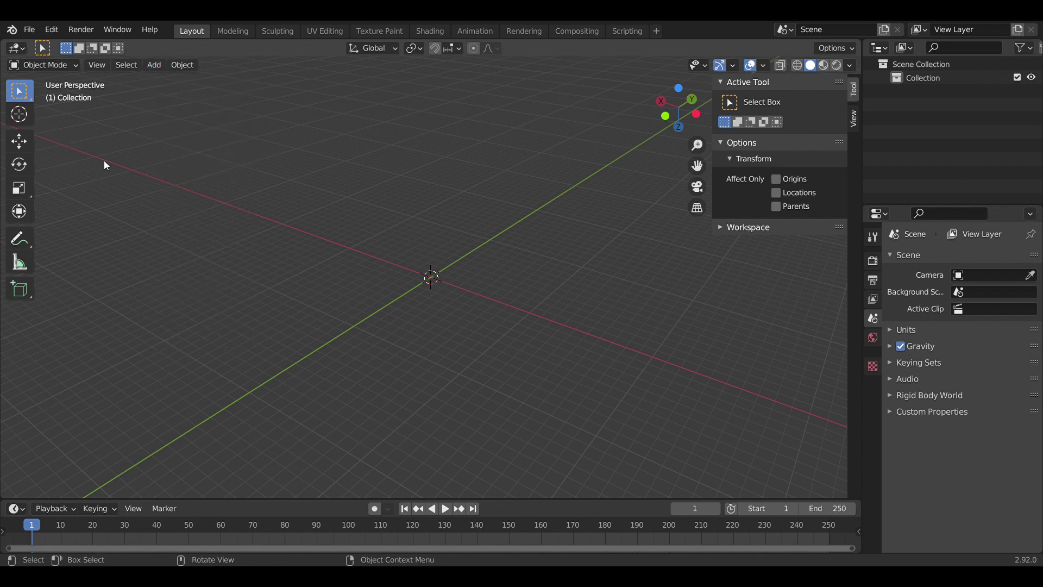
{"action": "key", "text": "shift+a"}
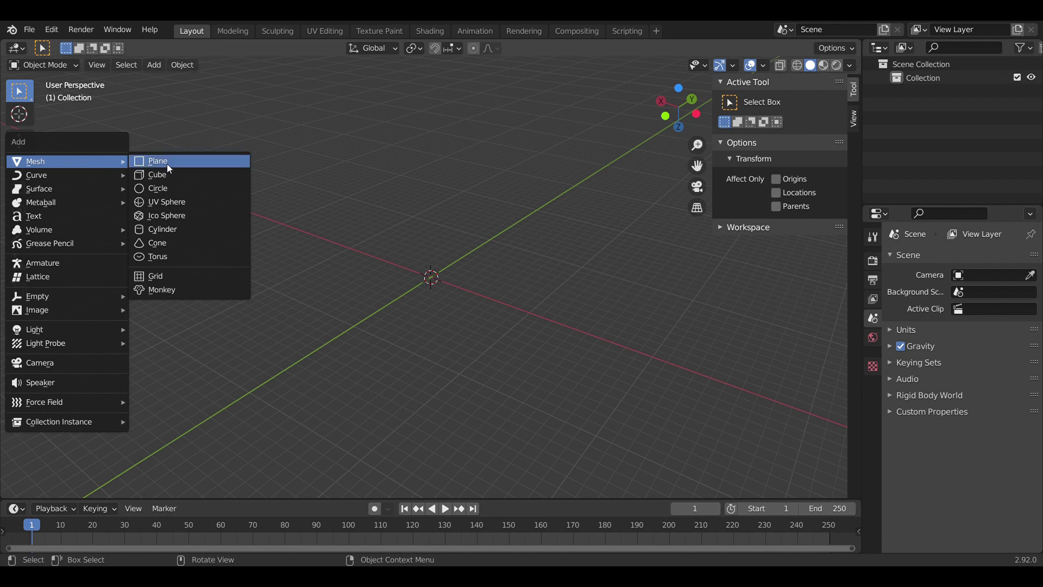
{"action": "left_click", "coordinate": [174, 175]}
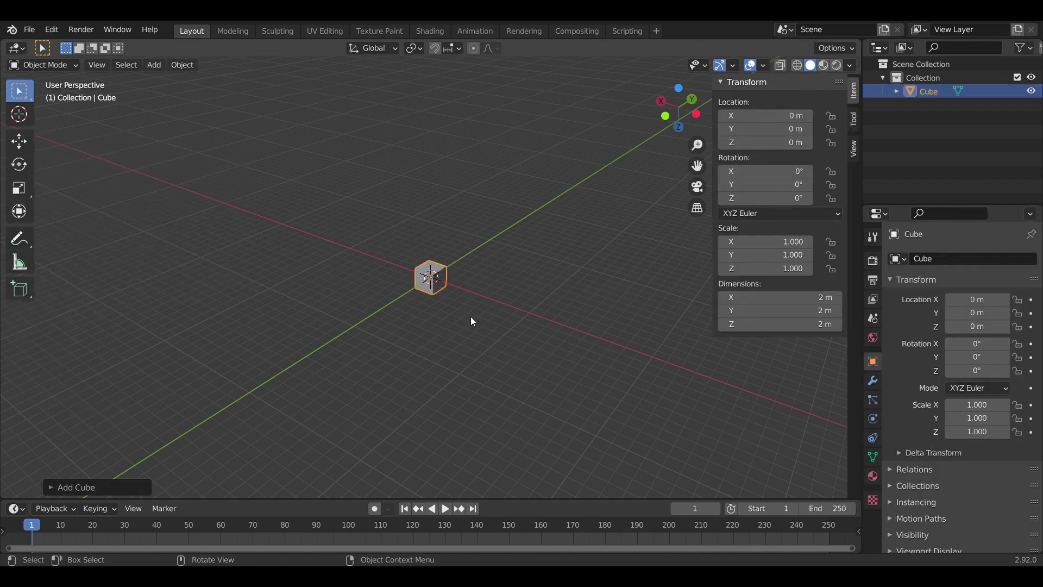
{"action": "scroll", "coordinate": [440, 298], "scroll_direction": "up", "scroll_amount": 7}
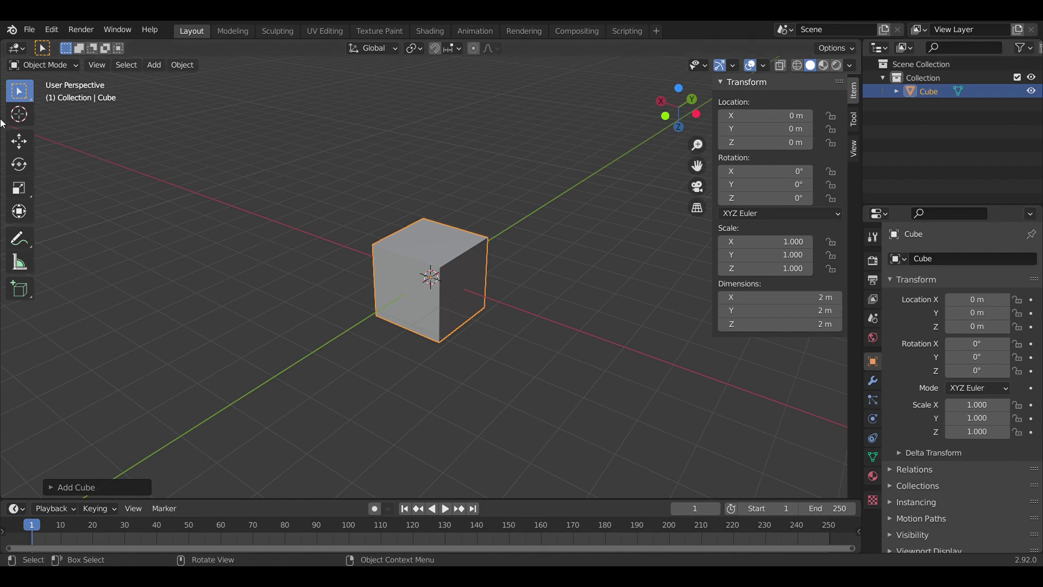
- Place the 3D cursor in empty space beside the cube, at about X 4.11 m, Y -2.10 m, Z -1.47 m
{"action": "left_click", "coordinate": [20, 115]}
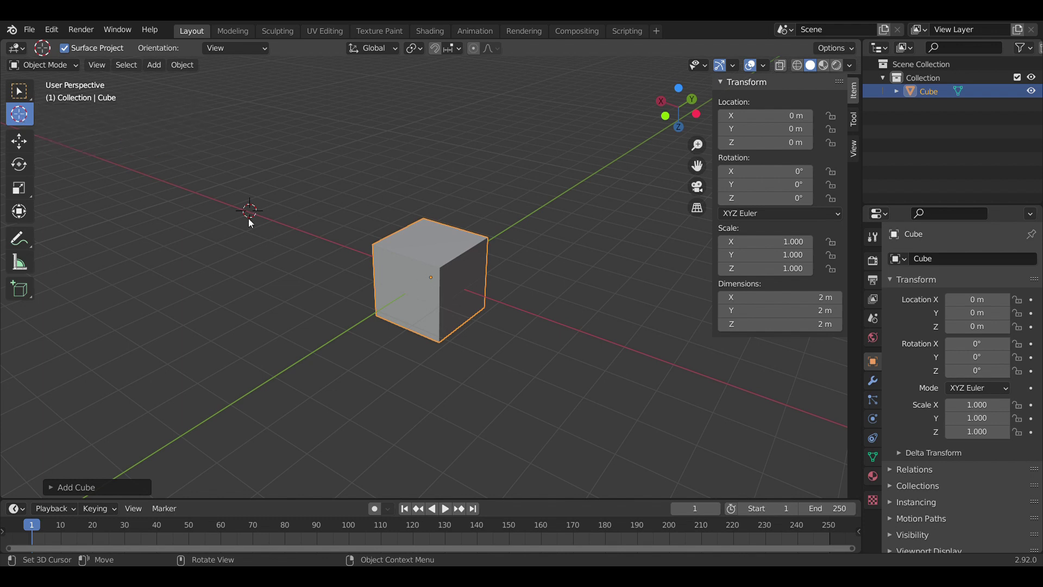
{"action": "scroll", "coordinate": [249, 219], "scroll_direction": "up", "scroll_amount": 6}
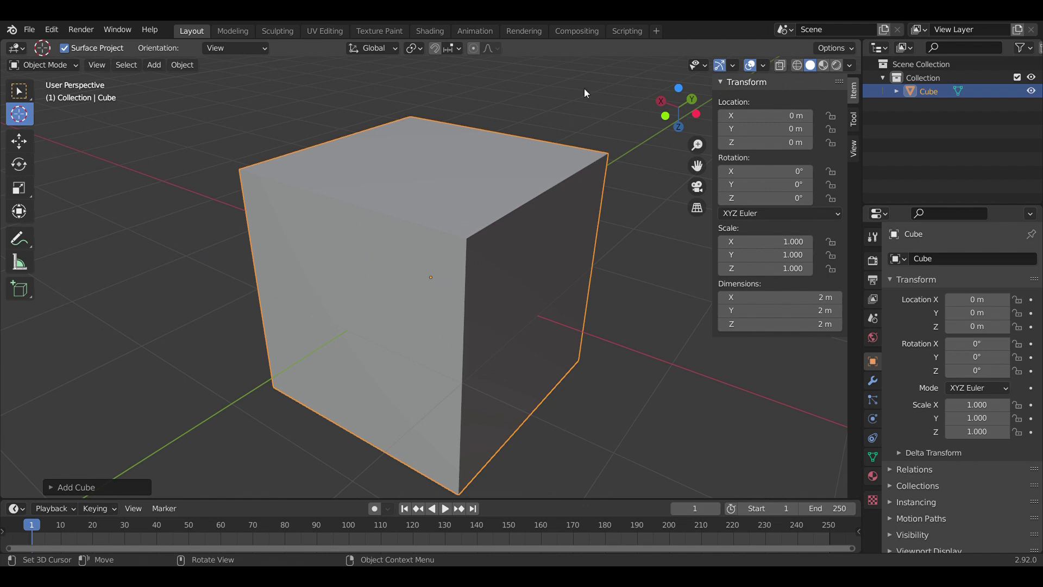
{"action": "left_click_drag", "start_coordinate": [679, 105], "coordinate": [676, 131]}
{"action": "scroll", "coordinate": [152, 218], "scroll_direction": "down", "scroll_amount": 5}
{"action": "middle_click_drag", "start_coordinate": [249, 209], "coordinate": [402, 177]}
{"action": "scroll", "coordinate": [359, 228], "scroll_direction": "up", "scroll_amount": 2}
{"action": "scroll", "coordinate": [294, 239], "scroll_direction": "down", "scroll_amount": 3}
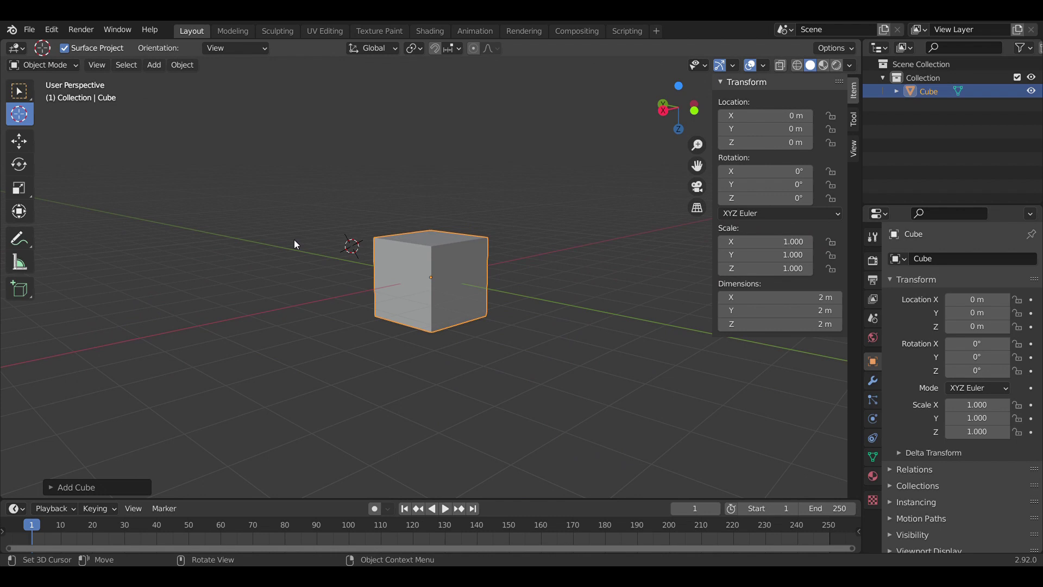
- Deselect the cube with the Select Box tool and add a mesh circle at the 3D cursor
{"action": "left_click", "coordinate": [18, 91]}
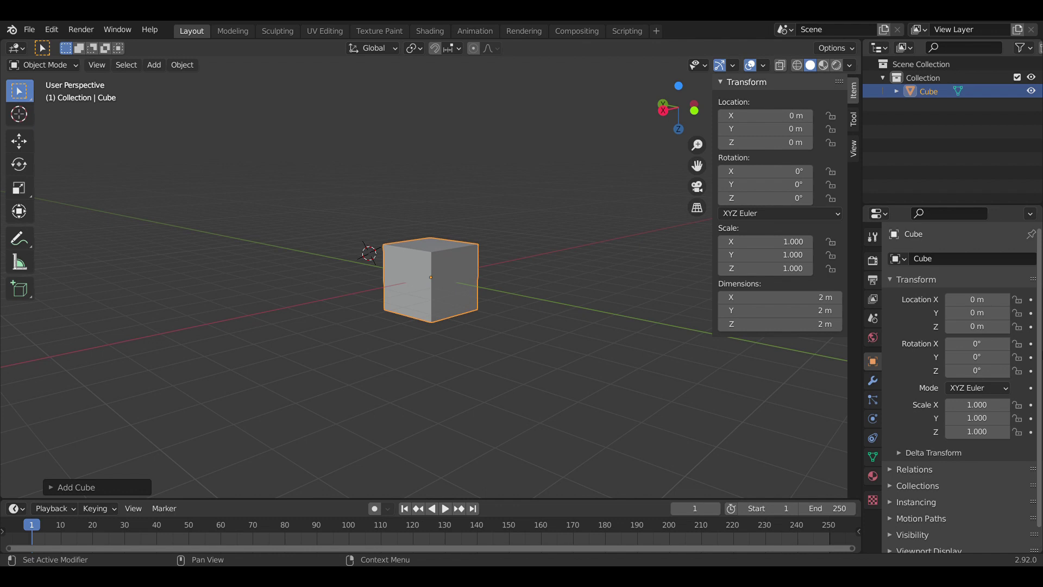
{"action": "left_click", "coordinate": [370, 275]}
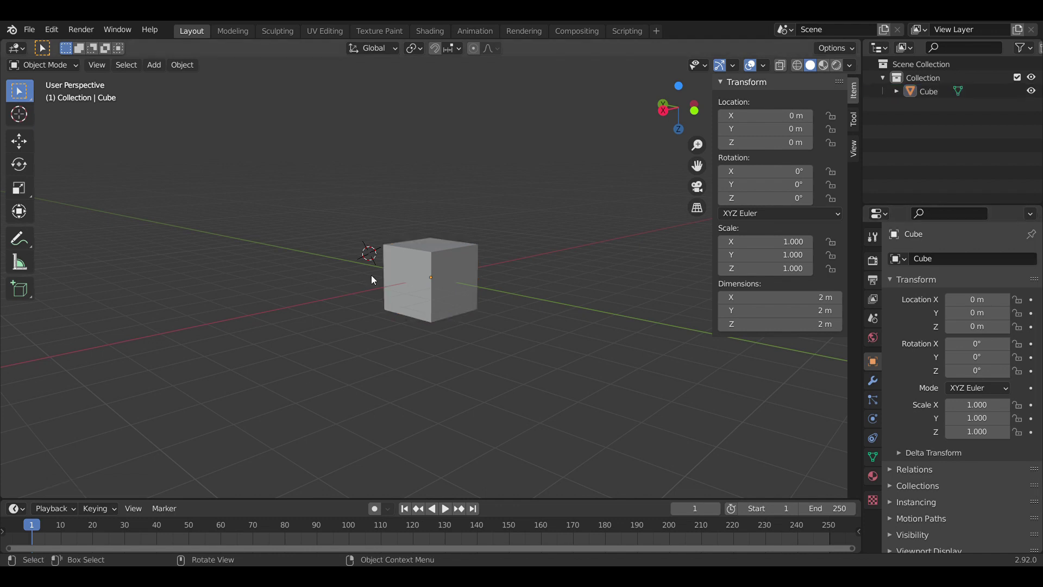
{"action": "key", "text": "shift+a"}
{"action": "left_click", "coordinate": [444, 301]}
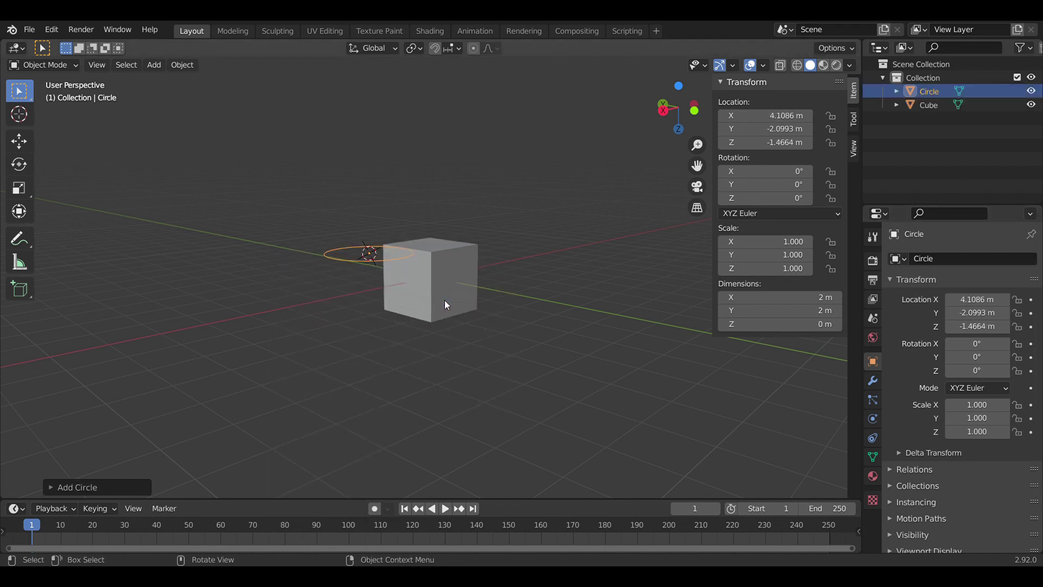
- Undo the added circle, the added cube and the deletion of the original cube, camera and light
{"action": "key", "text": "ctrl+z"}
{"action": "key", "text": "ctrl+z"}
{"action": "key", "text": "ctrl+z"}
{"action": "key", "text": "ctrl+z"}
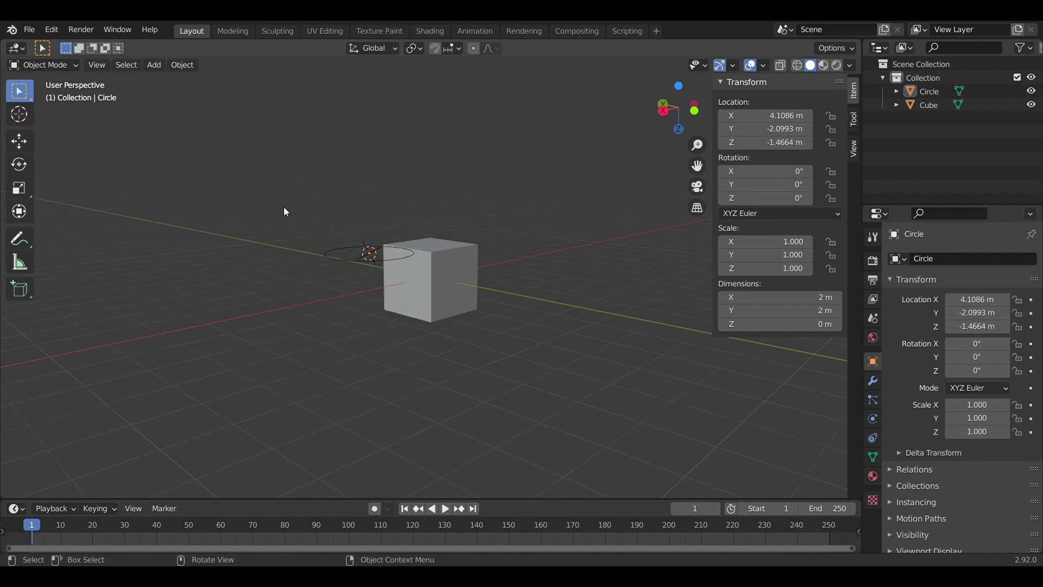
- Add a UV sphere mesh at the 3D cursor
{"action": "left_click", "coordinate": [154, 64]}
{"action": "mouse_move", "coordinate": [198, 80]}
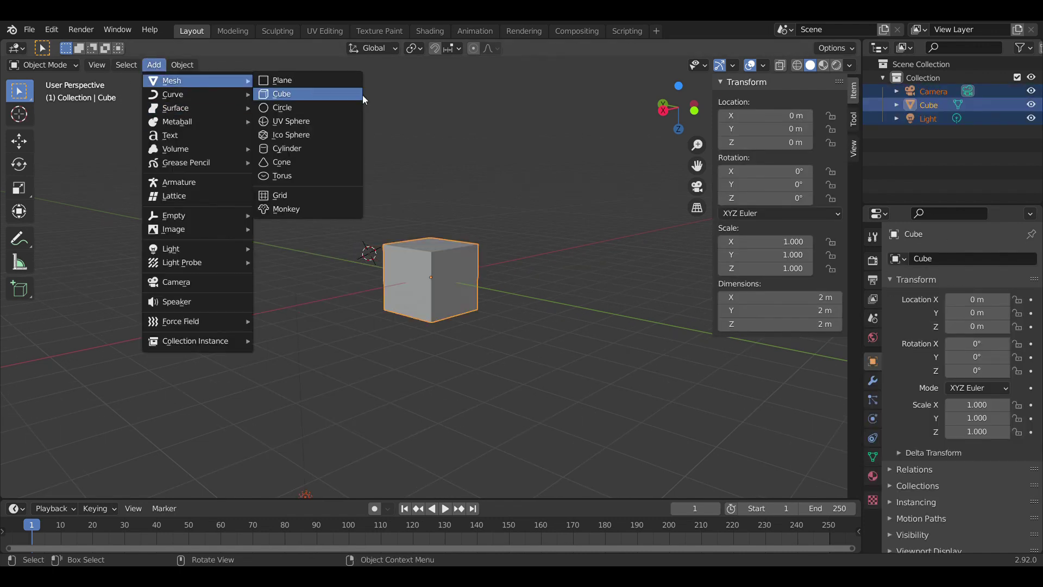
{"action": "left_click", "coordinate": [345, 128]}
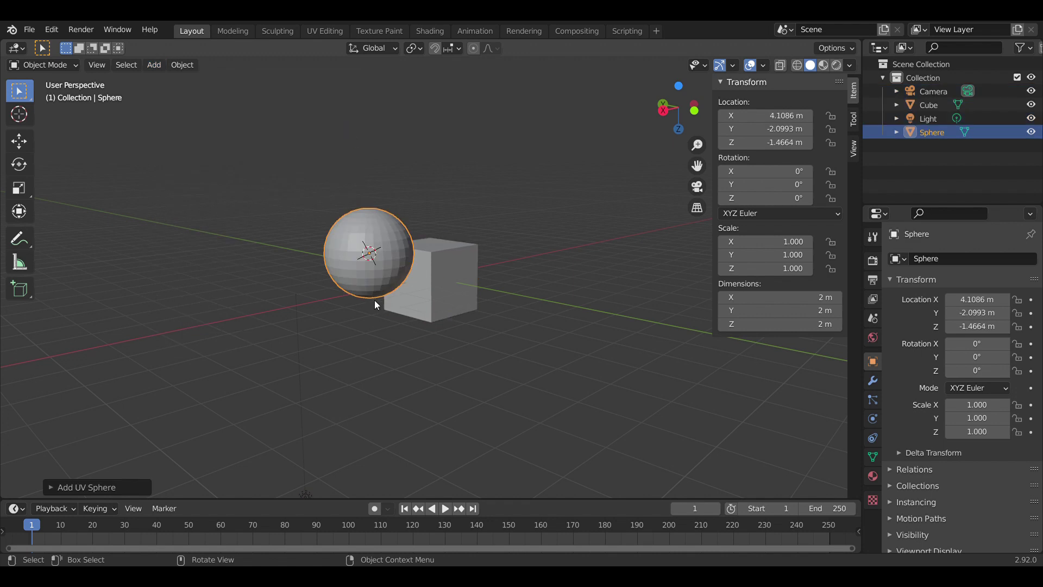
{"action": "scroll", "coordinate": [410, 321], "scroll_direction": "down", "scroll_amount": 3}
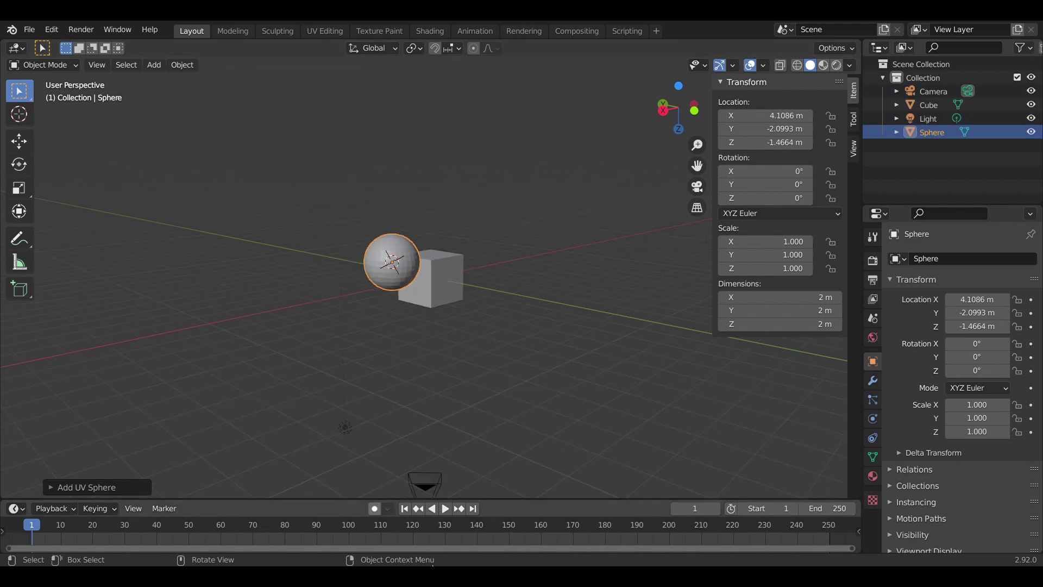
{"action": "scroll", "coordinate": [456, 274], "scroll_direction": "up", "scroll_amount": 3}
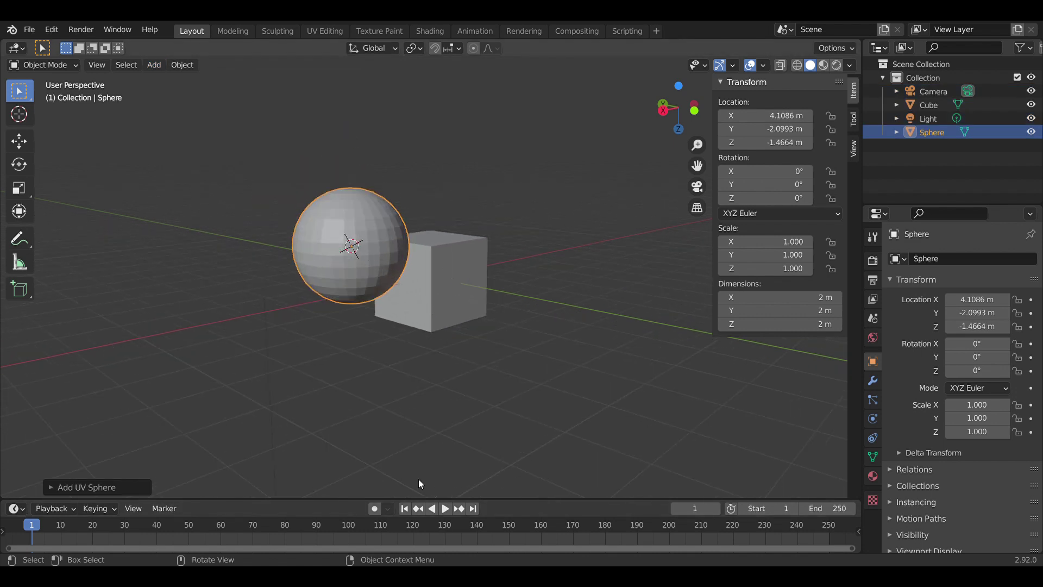
{"action": "scroll", "coordinate": [494, 239], "scroll_direction": "down", "scroll_amount": 1}
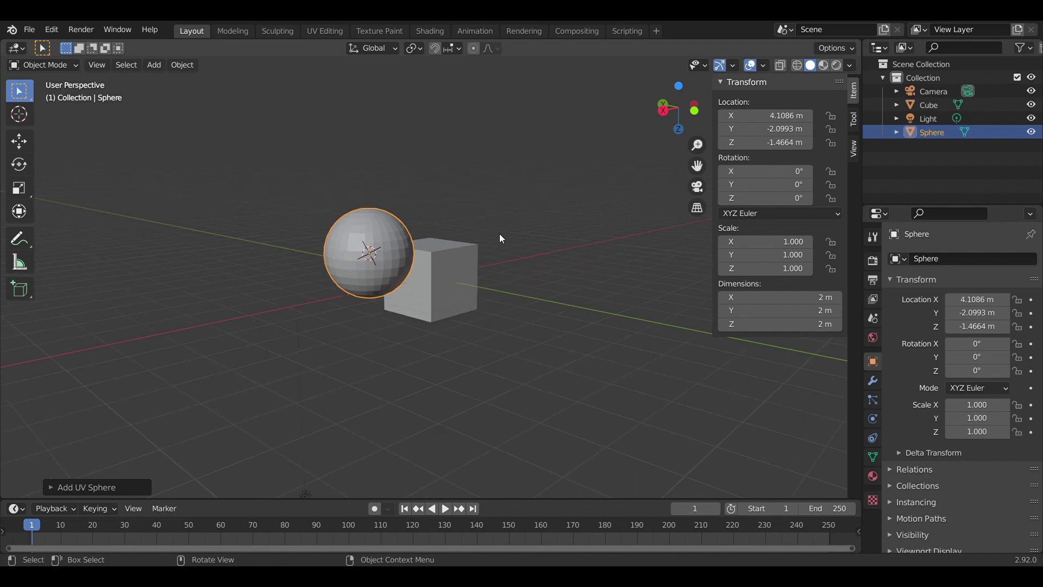
- Place the 3D cursor at about X -0.06 m, Y -3.03 m, Z 2.02 m and add a UV sphere mesh there
{"action": "left_click_drag", "start_coordinate": [686, 104], "coordinate": [923, 108]}
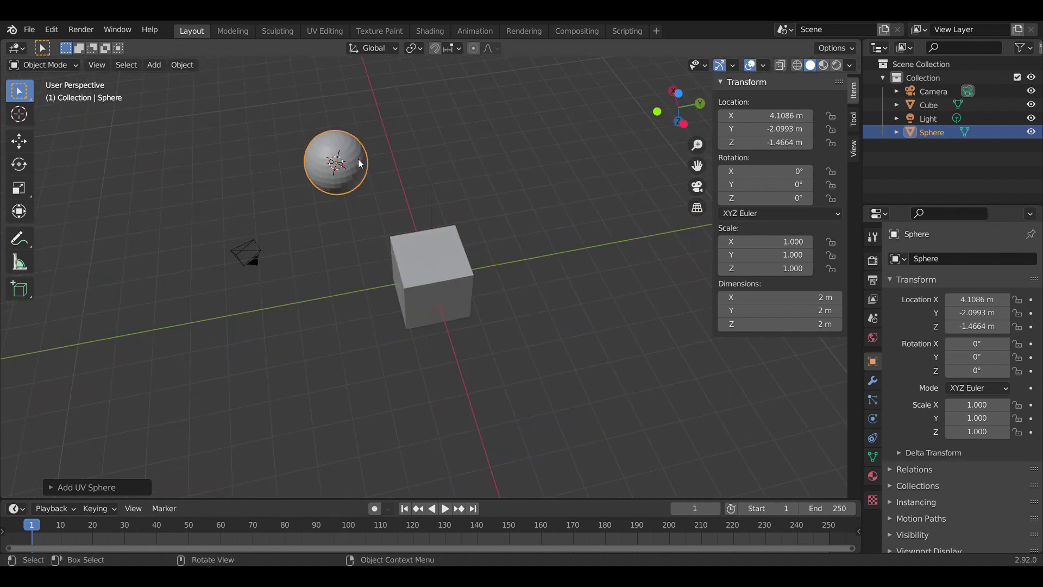
{"action": "left_click", "coordinate": [18, 113]}
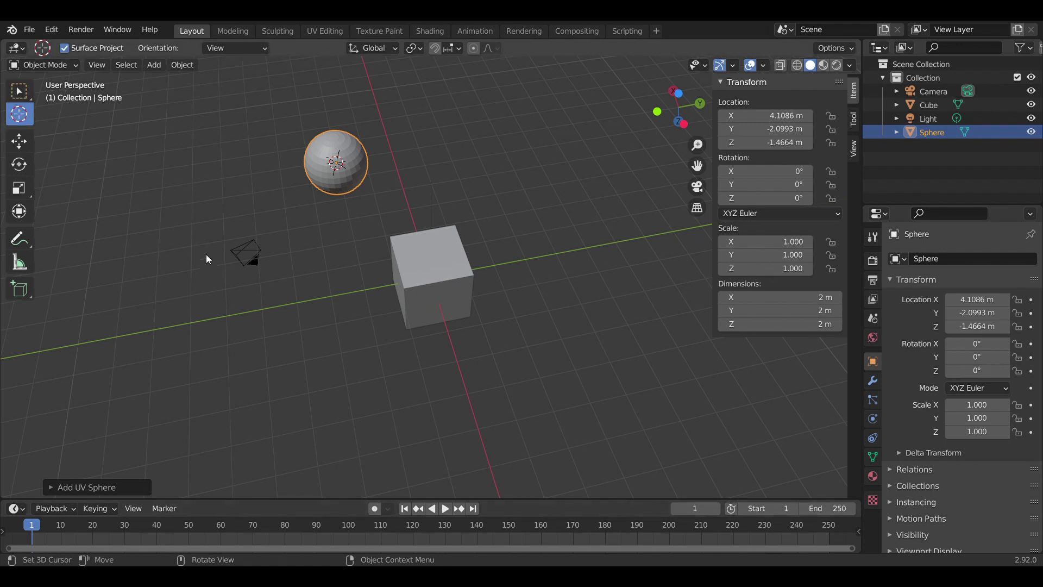
{"action": "left_click", "coordinate": [338, 336]}
{"action": "key", "text": "shift+a"}
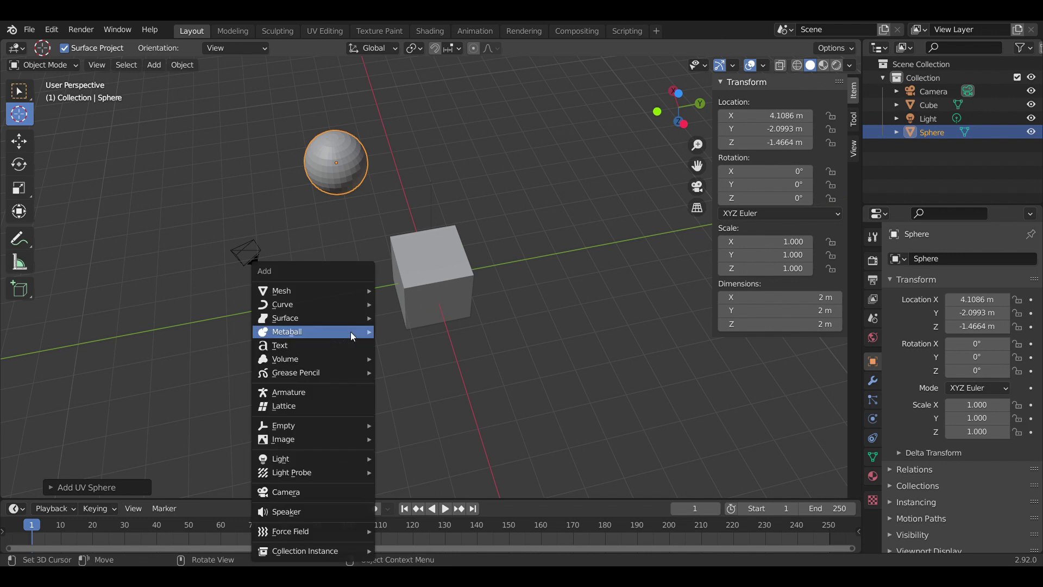
{"action": "key", "text": "Up"}
{"action": "key", "text": "Up"}
{"action": "key", "text": "Up"}
{"action": "key", "text": "Right"}
{"action": "key", "text": "Down"}
{"action": "key", "text": "Down"}
{"action": "key", "text": "Down"}
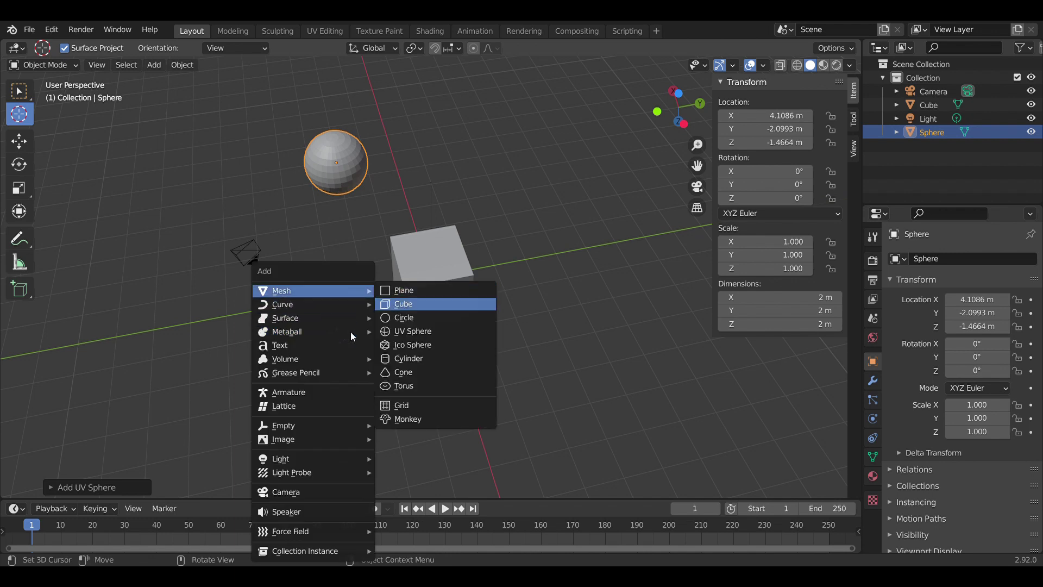
{"action": "key", "text": "Return"}
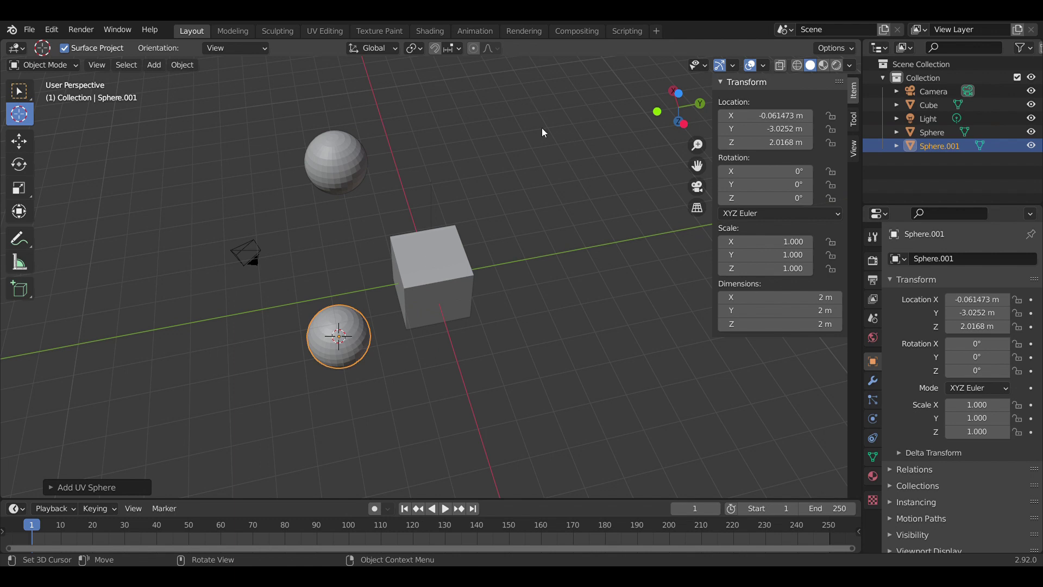
- Place the 3D cursor at about X 2.80 m, Y 3.53 m, Z -1.52 m and add another UV sphere there
{"action": "left_click", "coordinate": [517, 160]}
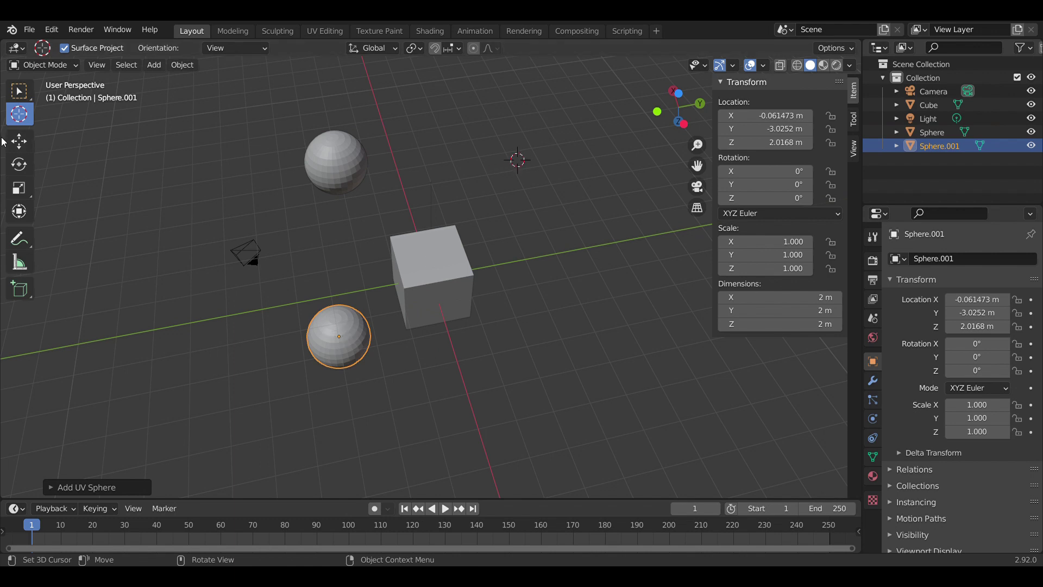
{"action": "key", "text": "shift+a"}
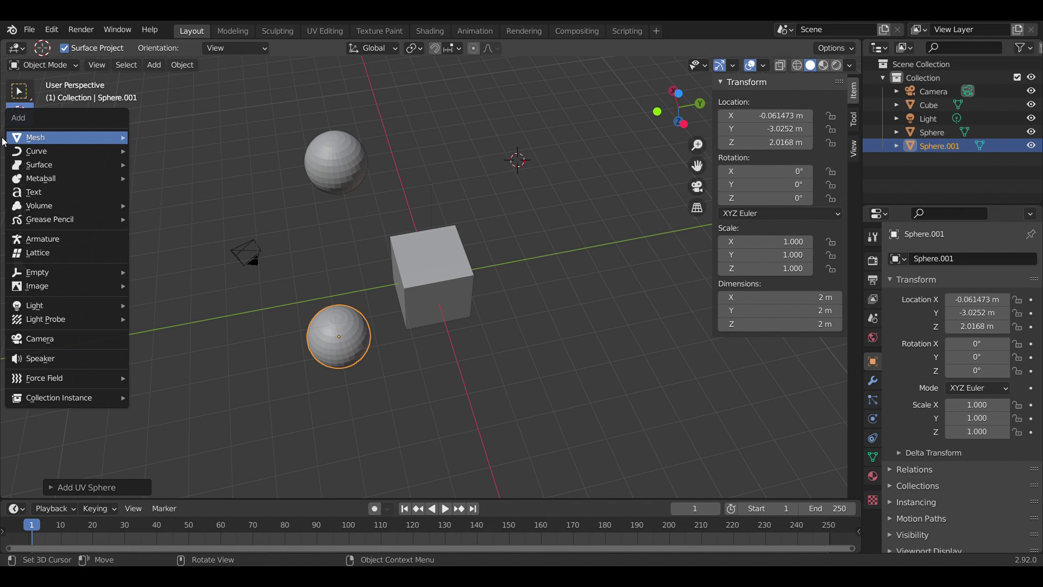
{"action": "key", "text": "Right"}
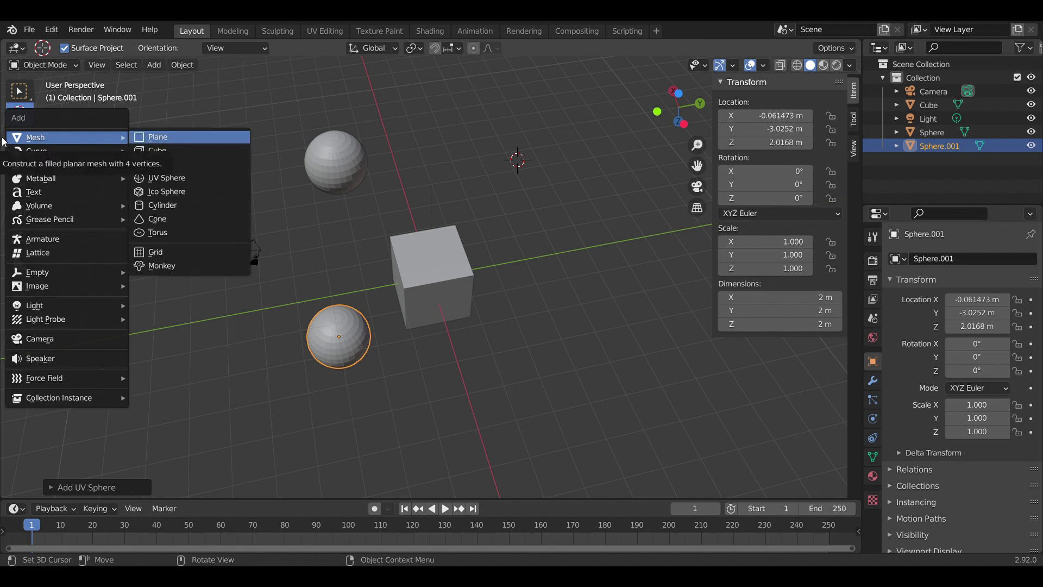
{"action": "key", "text": "Down"}
{"action": "key", "text": "Down"}
{"action": "key", "text": "Down"}
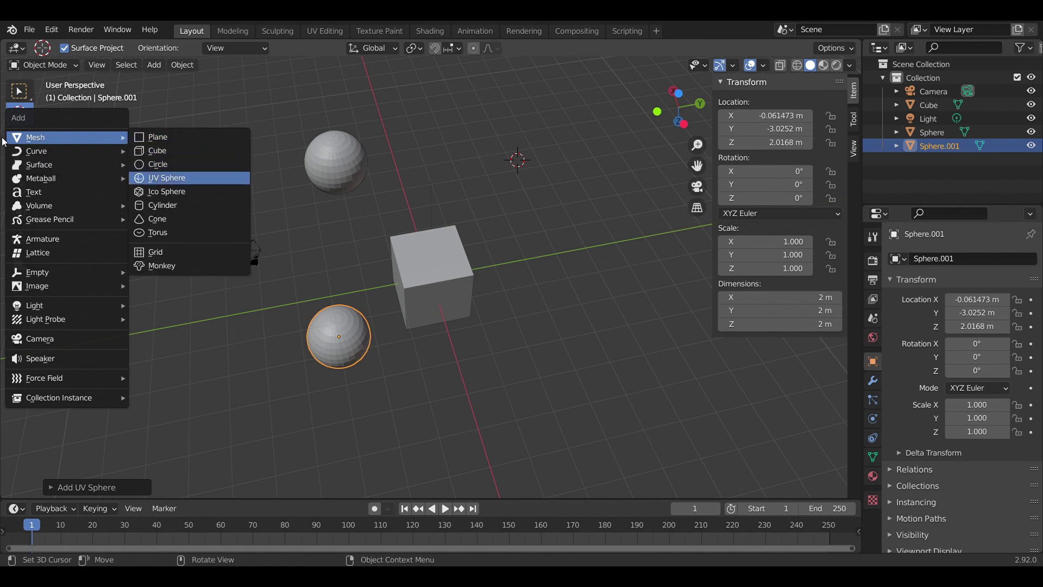
{"action": "key", "text": "Return"}
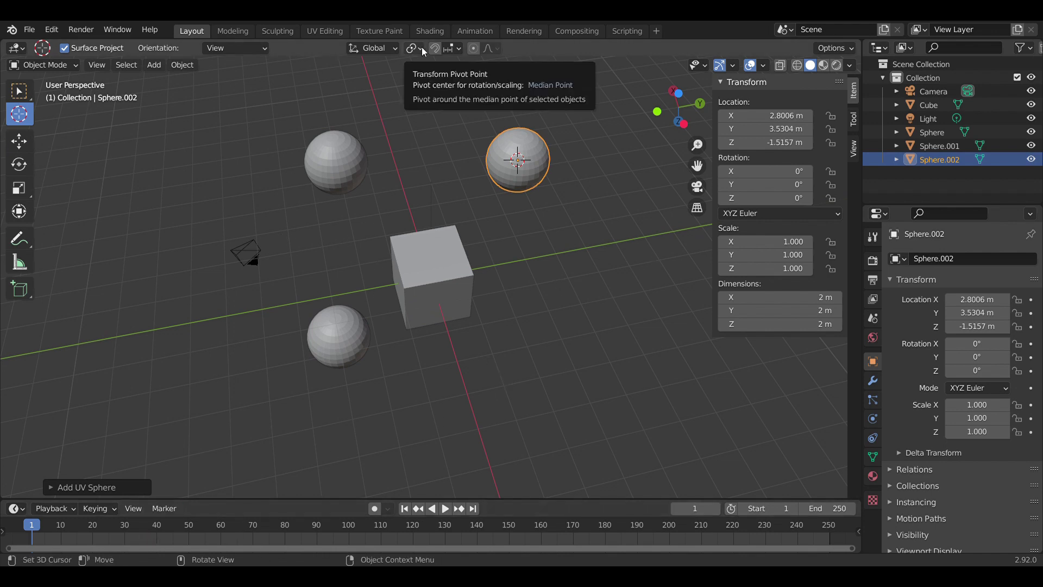
- Undo the three added UV spheres so only the original cube, camera and light remain
{"action": "key", "text": "ctrl+z"}
{"action": "key", "text": "ctrl+z"}
{"action": "key", "text": "ctrl+z"}
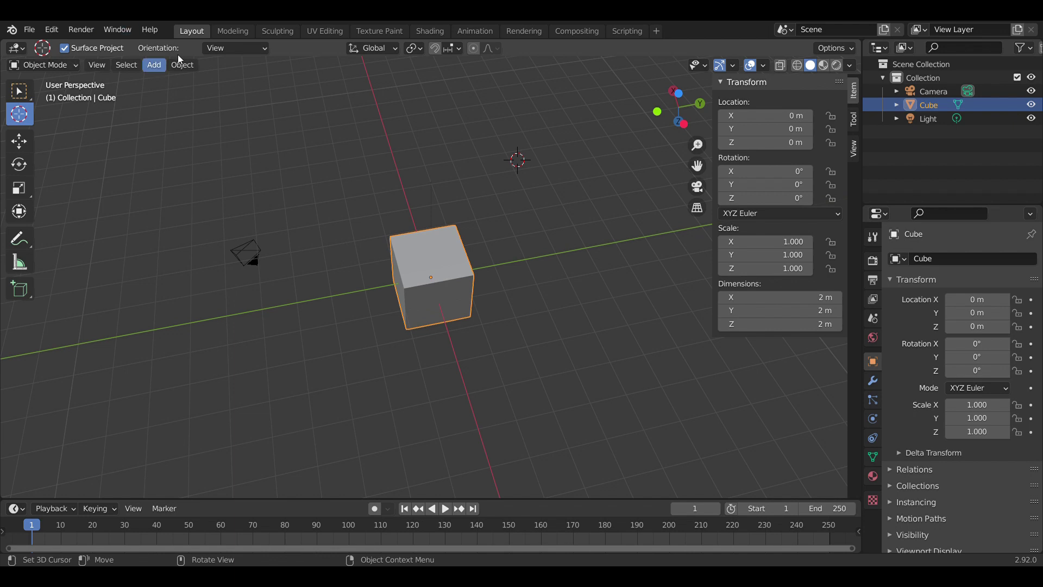
- Review the object types that can be added, and place the 3D cursor in empty space across the green axis from the camera
{"action": "left_click", "coordinate": [154, 65]}
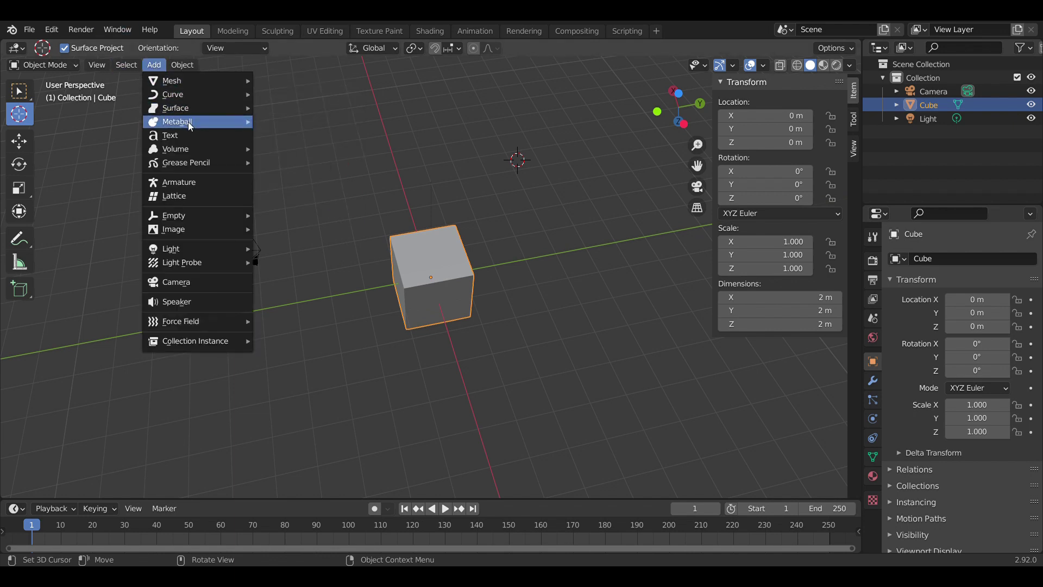
{"action": "mouse_move", "coordinate": [196, 162]}
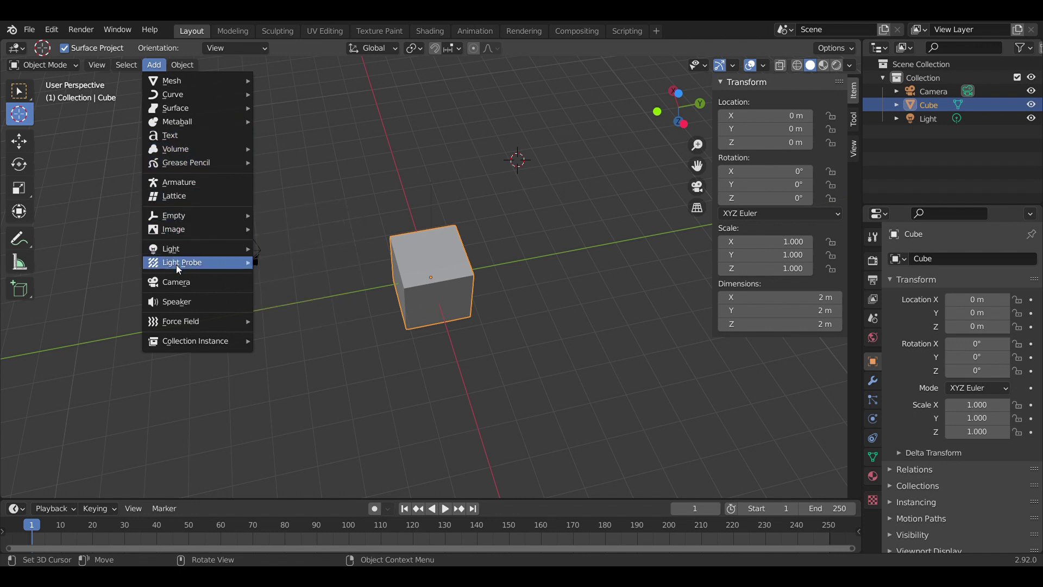
{"action": "mouse_move", "coordinate": [187, 250]}
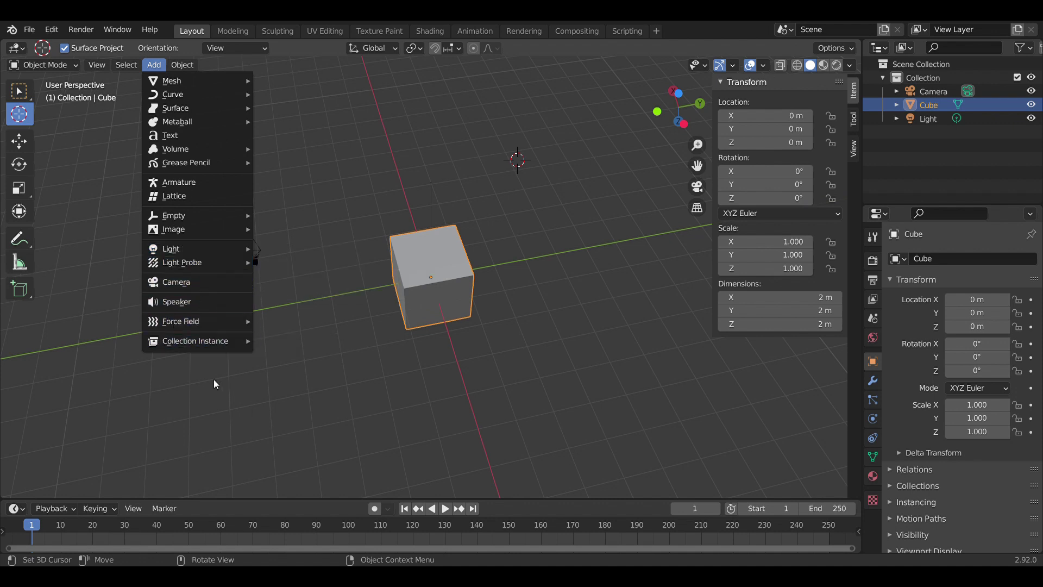
{"action": "left_click", "coordinate": [107, 373]}
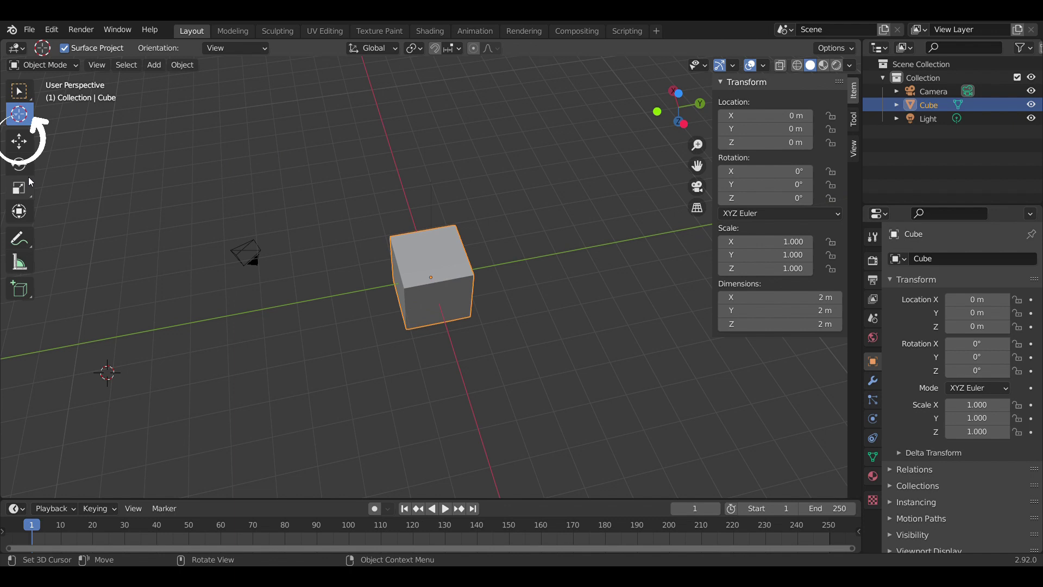
- Move the cube freely with the Move tool to about X -0.075 m, Y -0.042 m, Z 0.053 m
{"action": "left_click", "coordinate": [17, 140]}
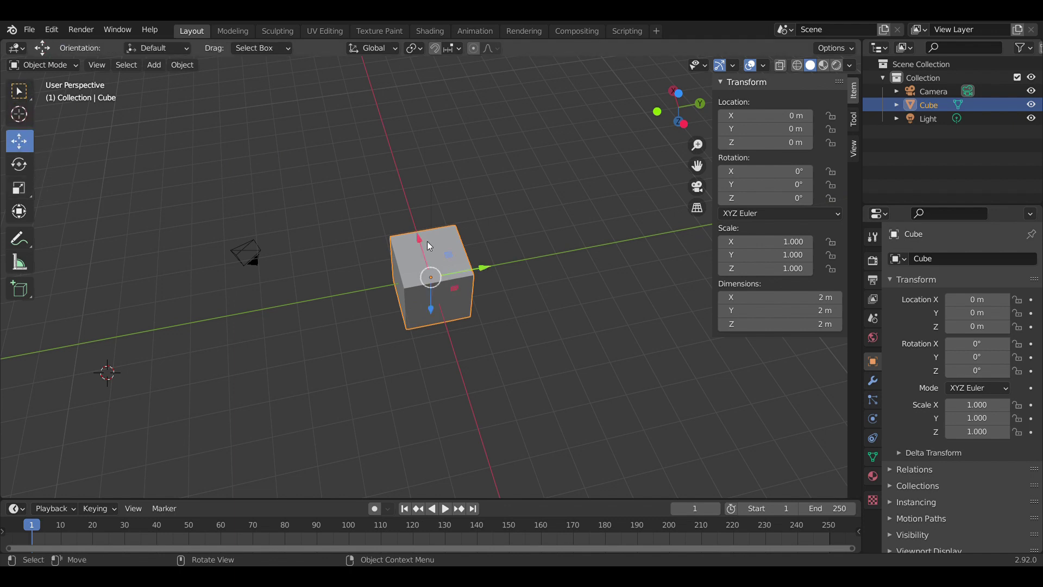
{"action": "left_click", "coordinate": [431, 280]}
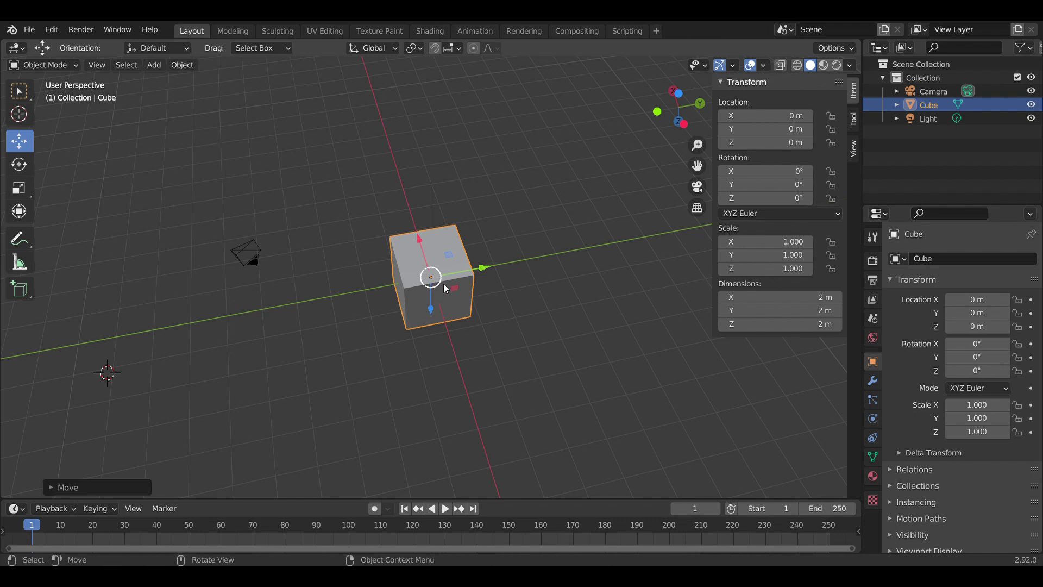
{"action": "scroll", "coordinate": [416, 246], "scroll_direction": "up", "scroll_amount": 8}
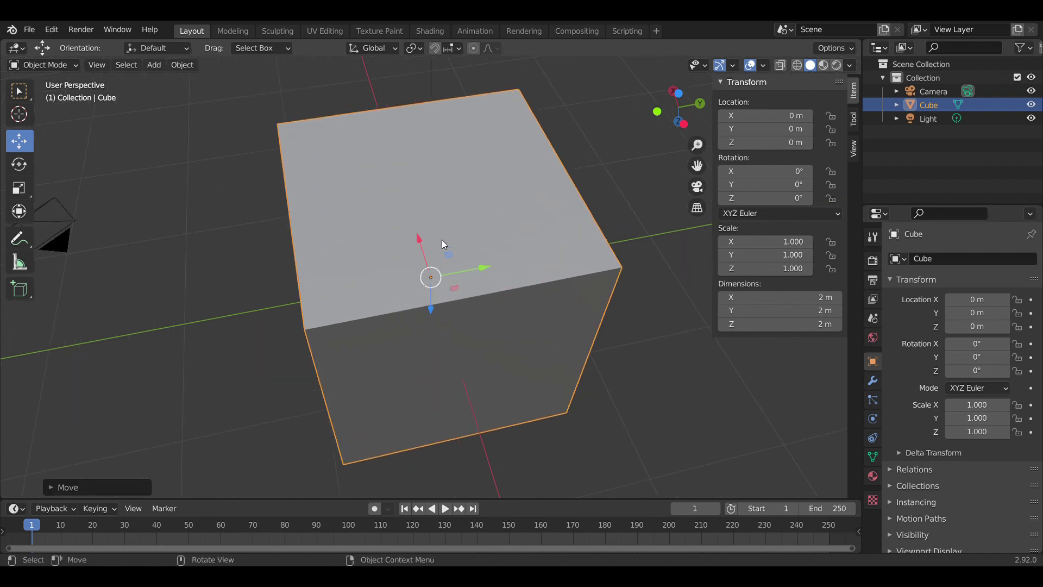
{"action": "left_click_drag", "start_coordinate": [681, 95], "coordinate": [662, 132]}
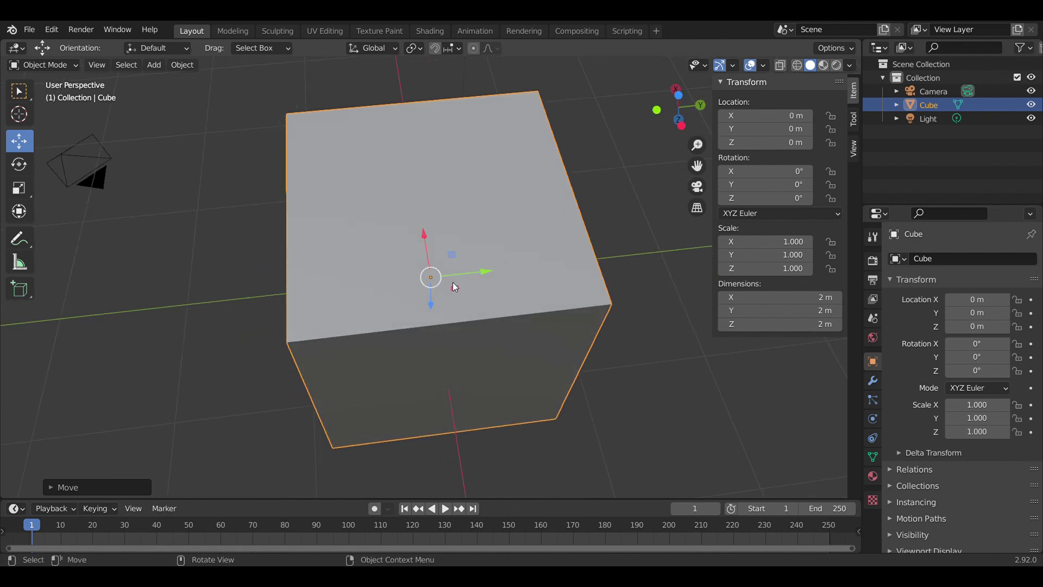
{"action": "mouse_move", "coordinate": [431, 276]}
{"action": "left_mouse_down"}
{"action": "mouse_move", "coordinate": [432, 263]}
{"action": "mouse_move", "coordinate": [454, 280]}
{"action": "mouse_move", "coordinate": [442, 285]}
{"action": "mouse_move", "coordinate": [391, 440]}
{"action": "mouse_move", "coordinate": [455, 198]}
{"action": "mouse_move", "coordinate": [470, 272]}
{"action": "mouse_move", "coordinate": [566, 275]}
{"action": "mouse_move", "coordinate": [427, 288]}
{"action": "left_mouse_up"}
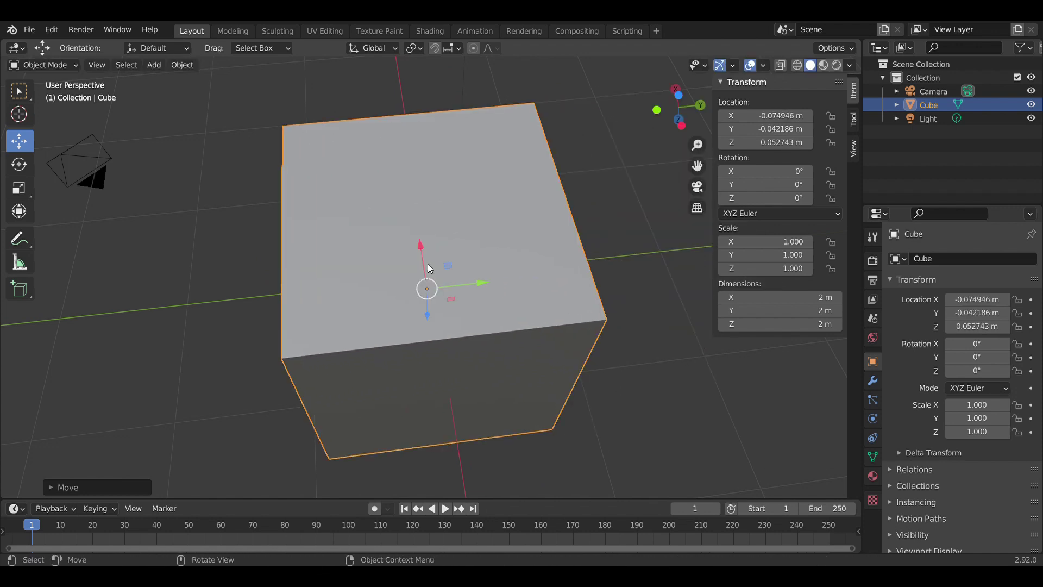
- Move the cube with the Move gizmo's axis handles to about X -0.13 m, Y -0.71 m, Z 0.16 m
{"action": "mouse_move", "coordinate": [419, 249]}
{"action": "left_mouse_down"}
{"action": "mouse_move", "coordinate": [416, 109]}
{"action": "mouse_move", "coordinate": [441, 342]}
{"action": "mouse_move", "coordinate": [421, 32]}
{"action": "mouse_move", "coordinate": [424, 350]}
{"action": "mouse_move", "coordinate": [442, 191]}
{"action": "mouse_move", "coordinate": [434, 249]}
{"action": "left_mouse_up"}
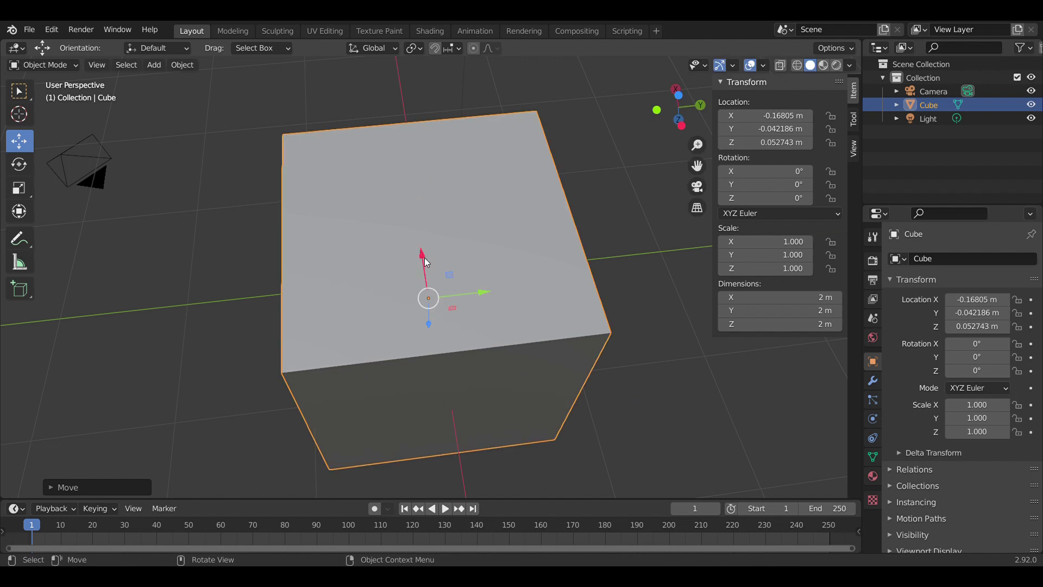
{"action": "left_click_drag", "start_coordinate": [422, 260], "coordinate": [453, 255]}
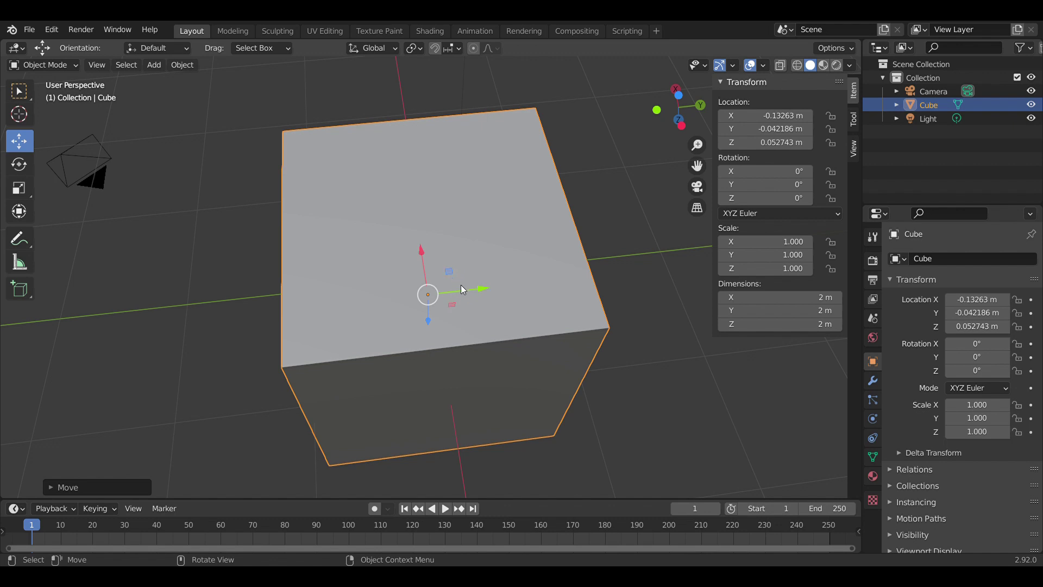
{"action": "left_click_drag", "start_coordinate": [461, 291], "coordinate": [327, 318]}
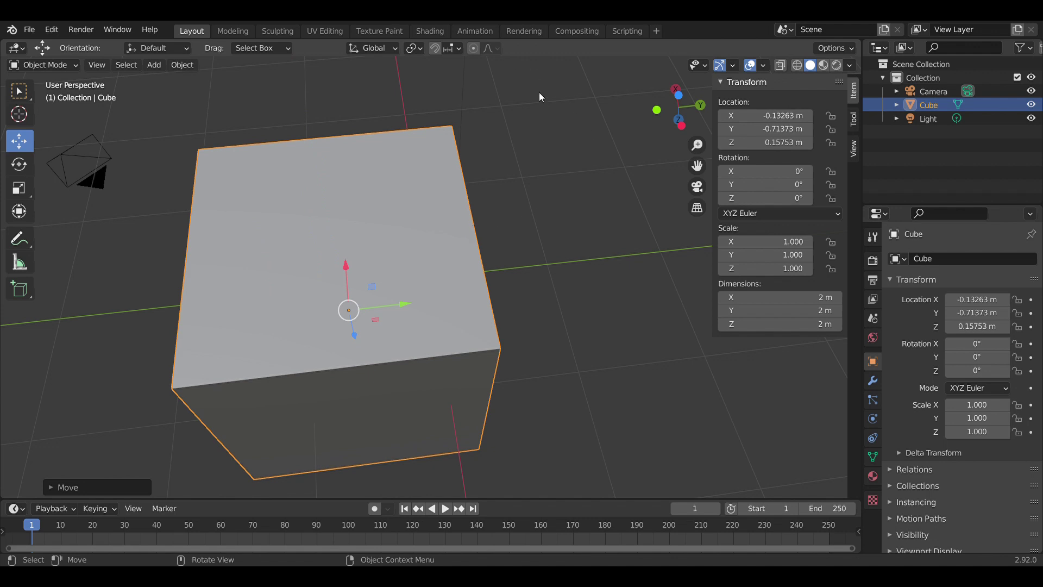
- Deselect the cube, toggle the viewport's Transform sidebar off and on, and reselect the cube
{"action": "left_click", "coordinate": [546, 191]}
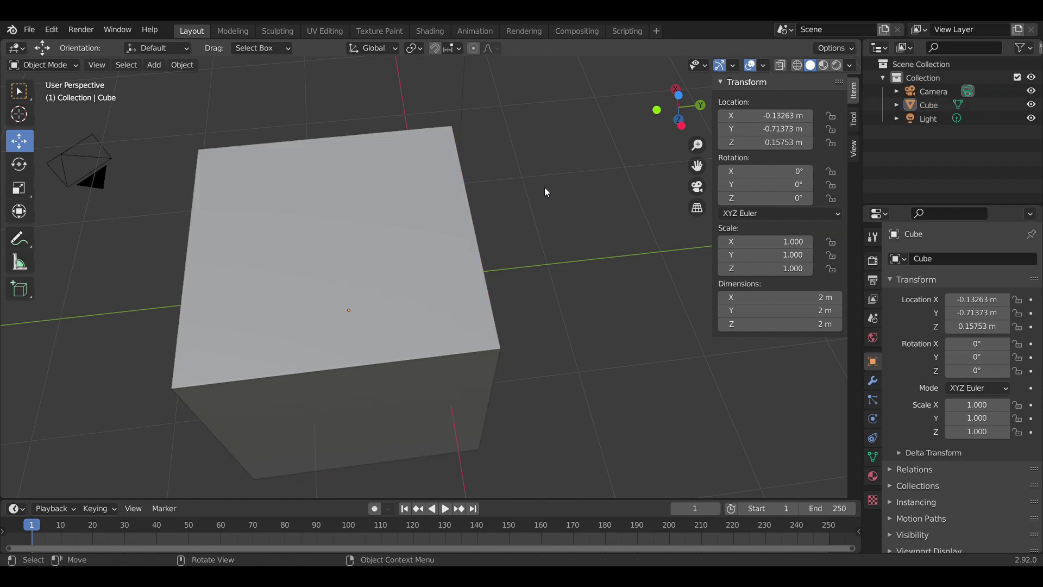
{"action": "key", "text": "n"}
{"action": "key", "text": "n"}
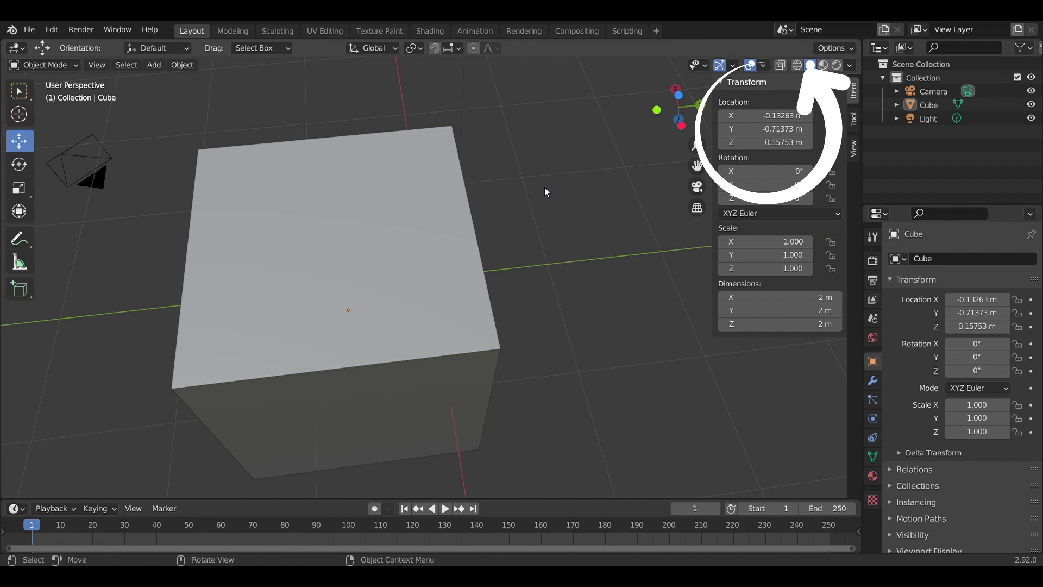
{"action": "left_click", "coordinate": [402, 157]}
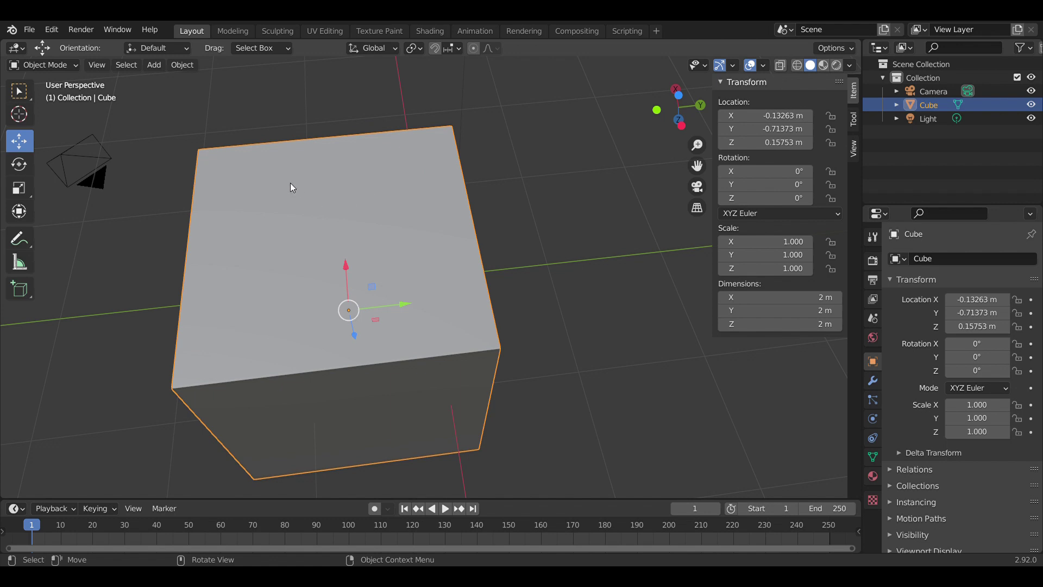
- Deselect the cube and snap the 3D cursor to the world origin
{"action": "left_click", "coordinate": [18, 164]}
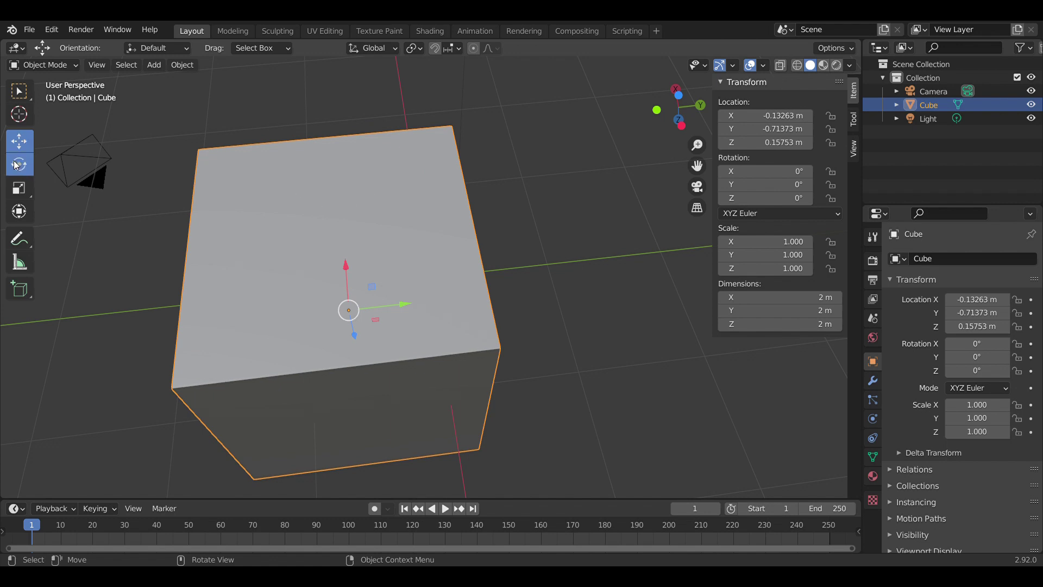
{"action": "scroll", "coordinate": [167, 269], "scroll_direction": "down", "scroll_amount": 7}
{"action": "left_click", "coordinate": [103, 363]}
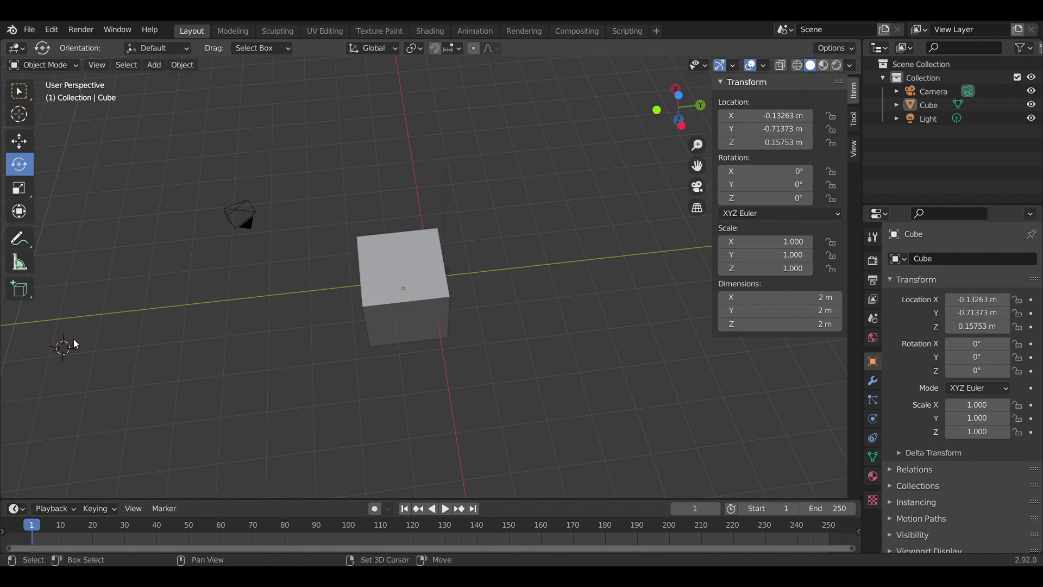
{"action": "key", "text": "shift+s"}
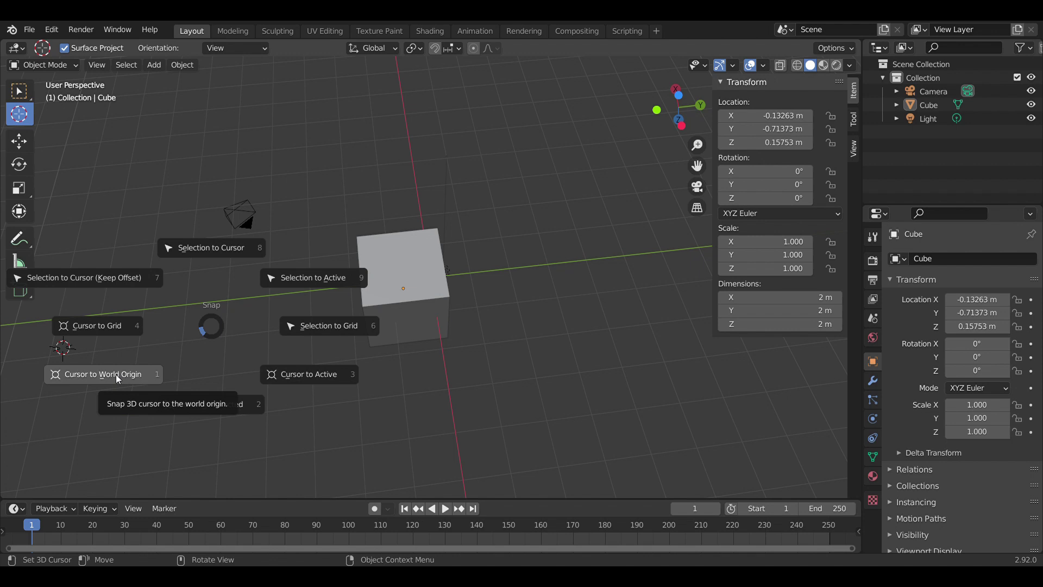
{"action": "left_click", "coordinate": [115, 376]}
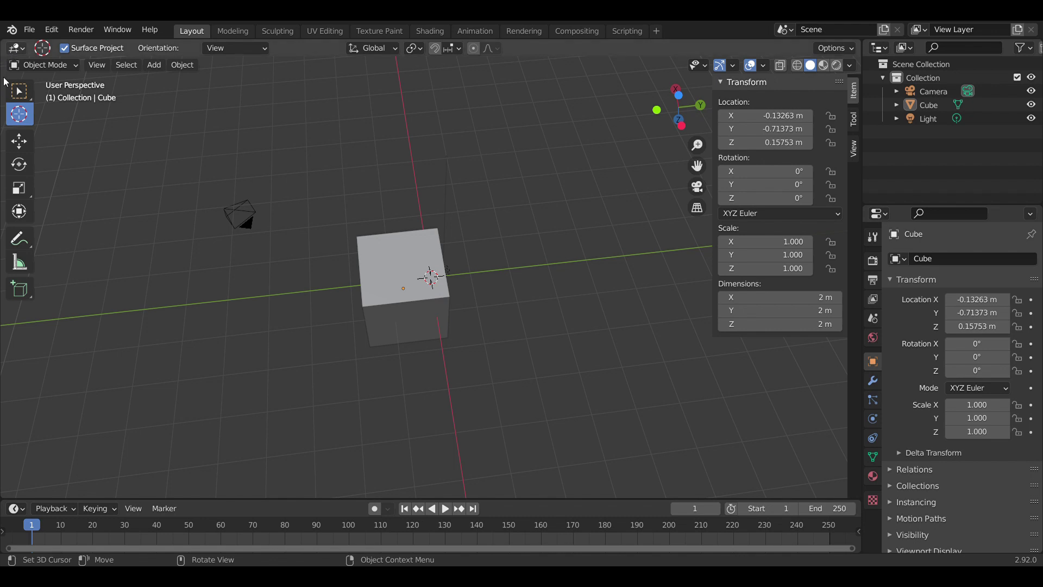
- Place the 3D cursor on the cube's large light face and select the cube with the Select Box tool
{"action": "scroll", "coordinate": [412, 329], "scroll_direction": "down", "scroll_amount": 1}
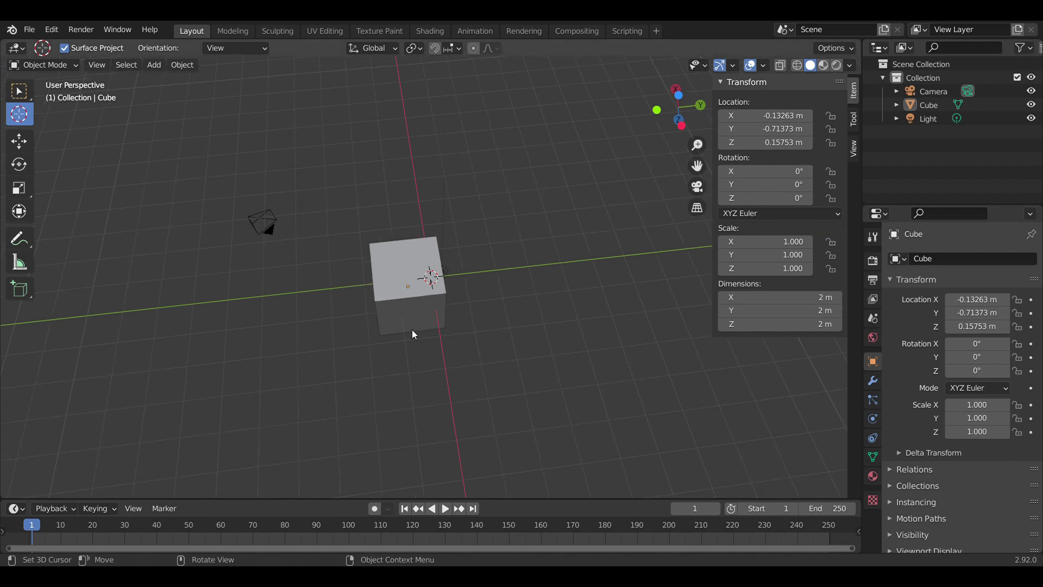
{"action": "scroll", "coordinate": [411, 321], "scroll_direction": "up", "scroll_amount": 5}
{"action": "scroll", "coordinate": [410, 318], "scroll_direction": "down", "scroll_amount": 3}
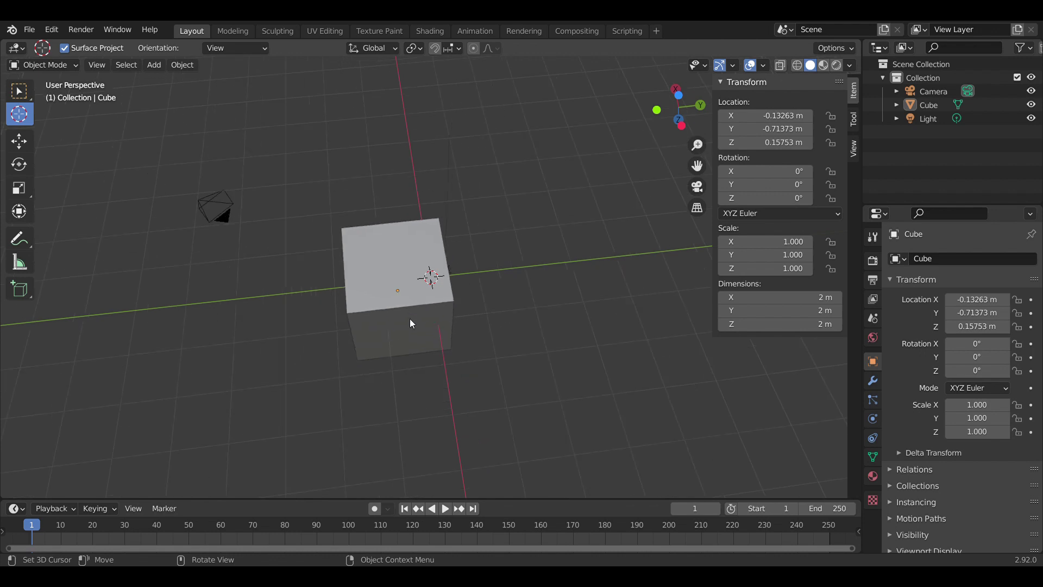
{"action": "left_click", "coordinate": [367, 268]}
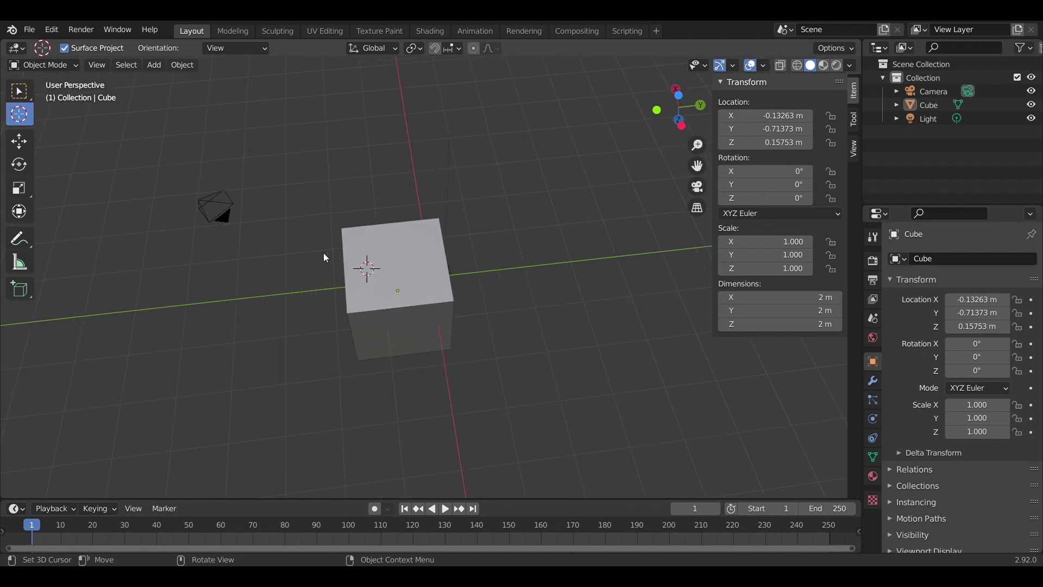
{"action": "left_click", "coordinate": [29, 91]}
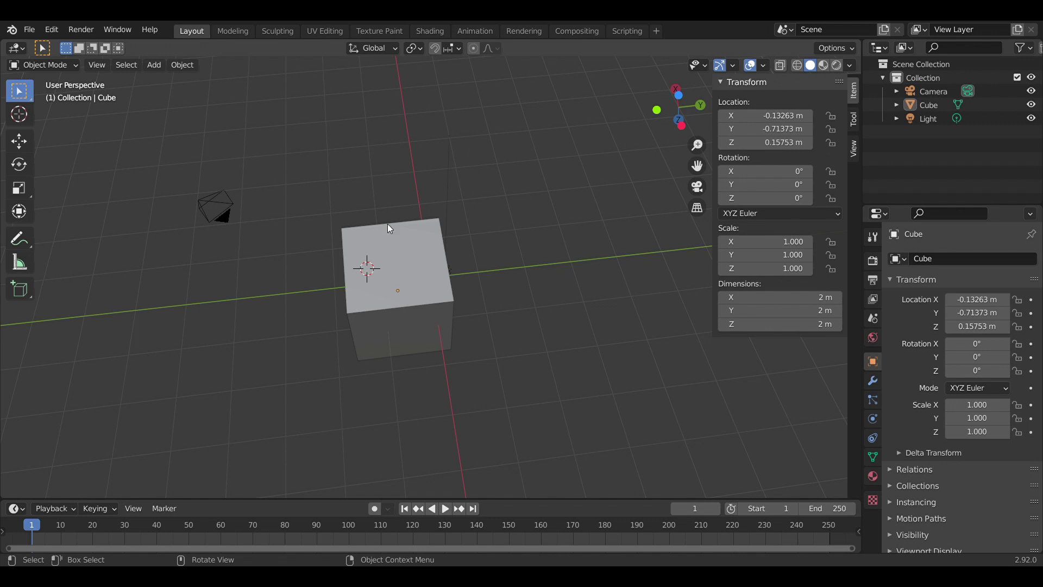
{"action": "left_click", "coordinate": [358, 247]}
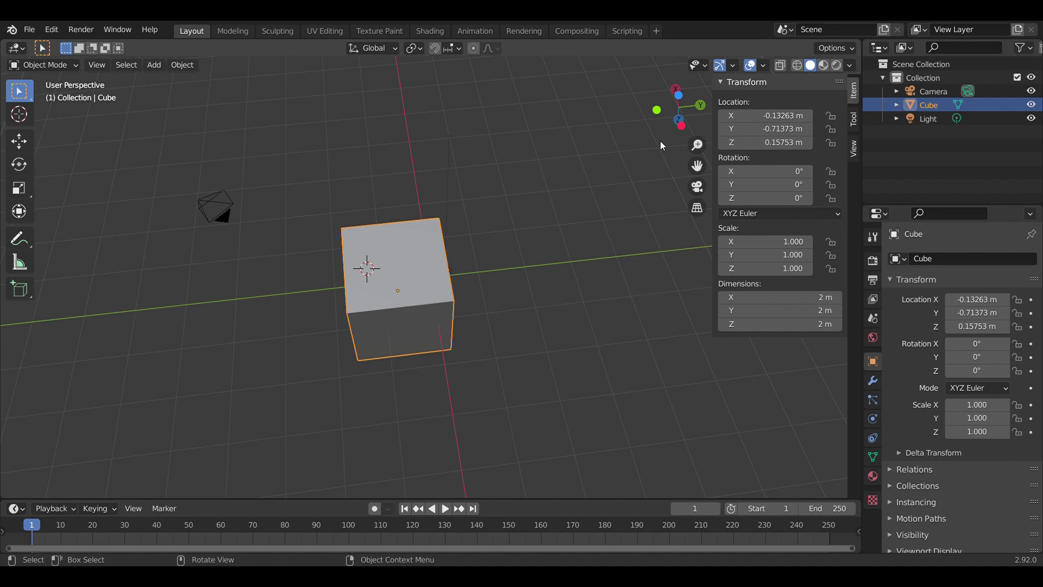
- Move the cube freely and along the global X axis to about X -0.46 m, Y -0.11 m, Z 0.03 m
{"action": "key", "text": "g"}
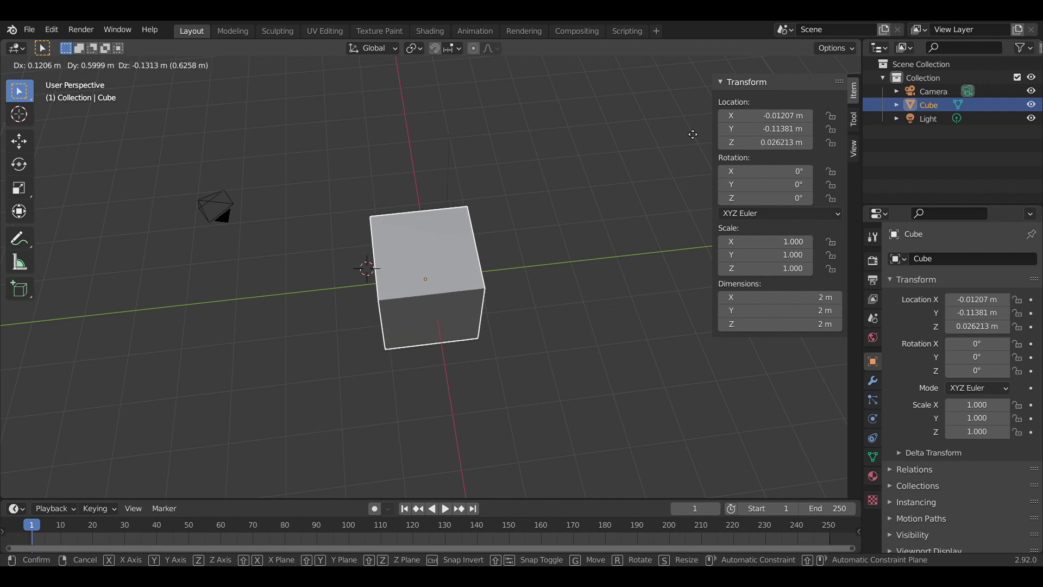
{"action": "left_click", "coordinate": [394, 293]}
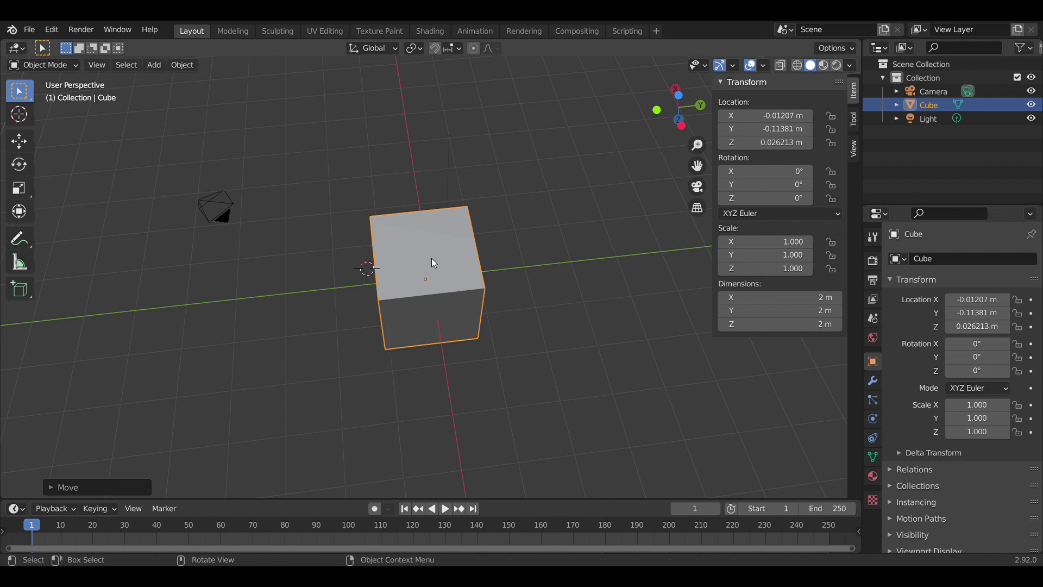
{"action": "key", "text": "g"}
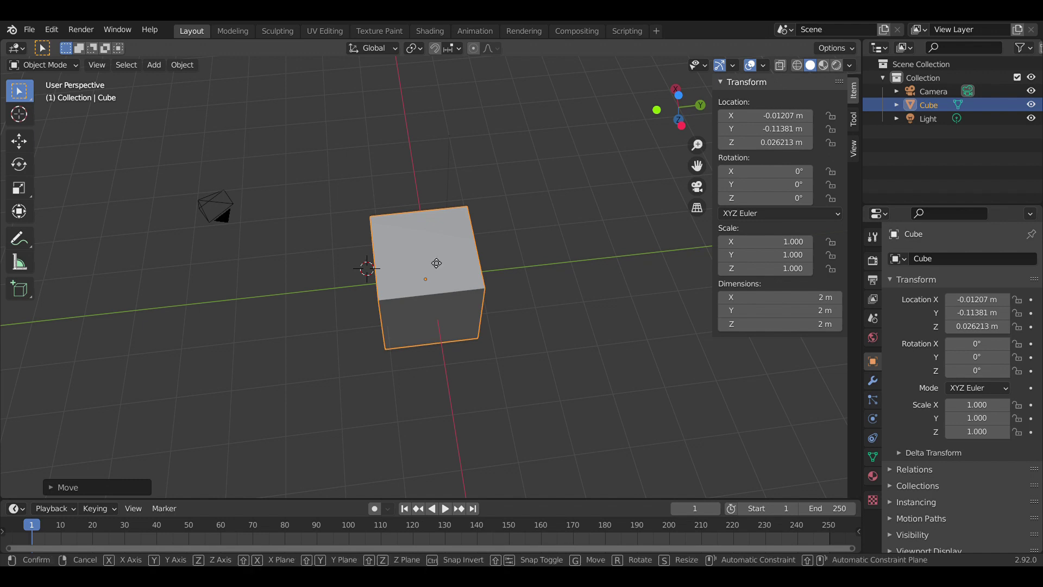
{"action": "key", "text": "x"}
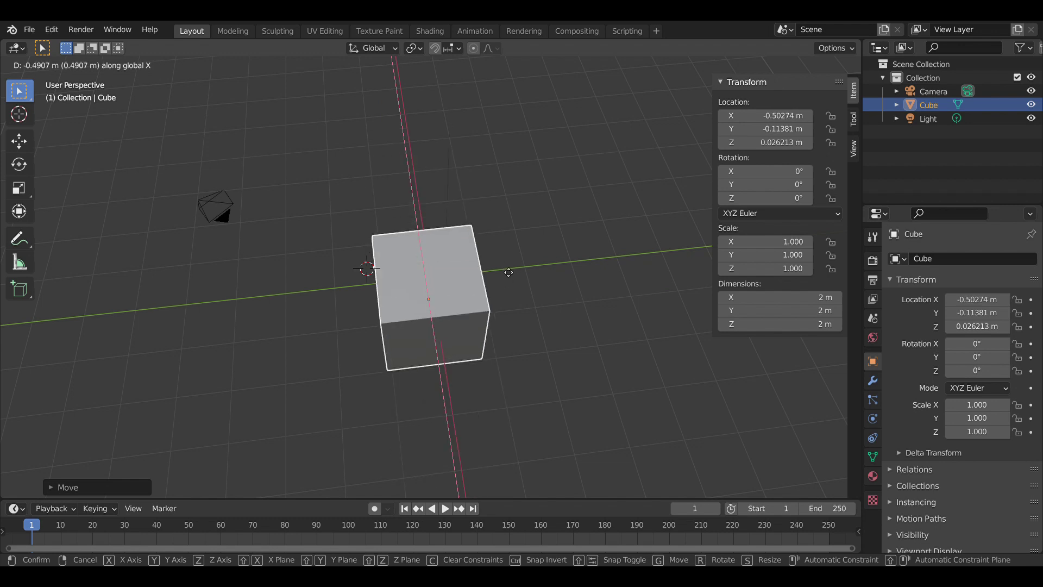
{"action": "left_click", "coordinate": [504, 267]}
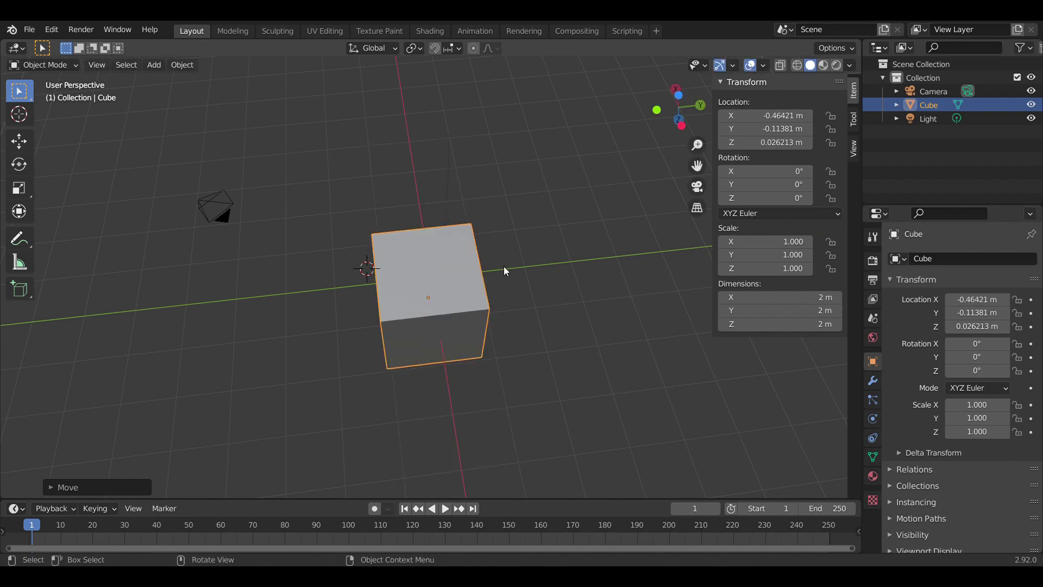
{"action": "key", "text": "g"}
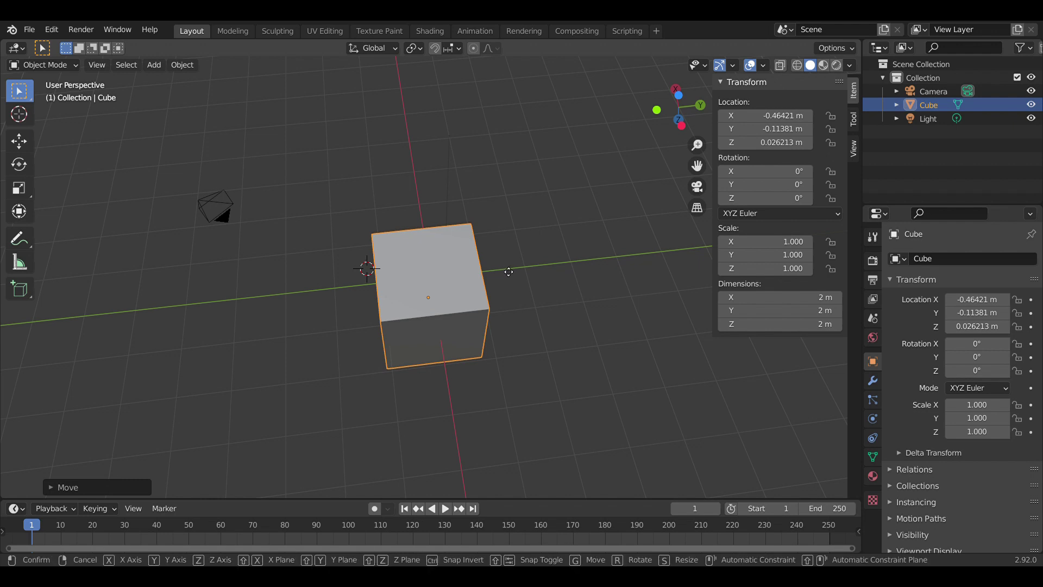
{"action": "key", "text": "y"}
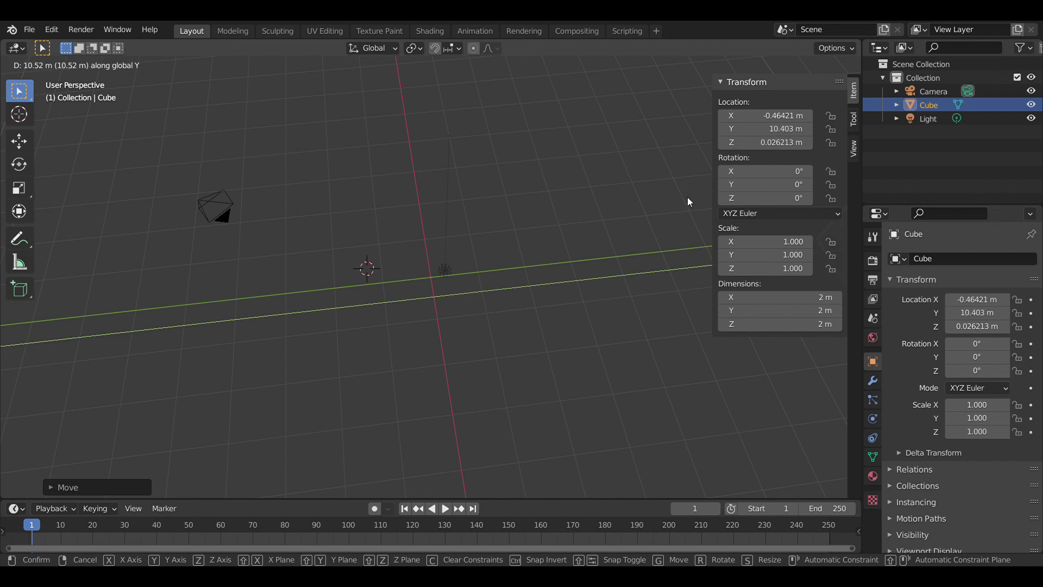
{"action": "key", "text": "Escape"}
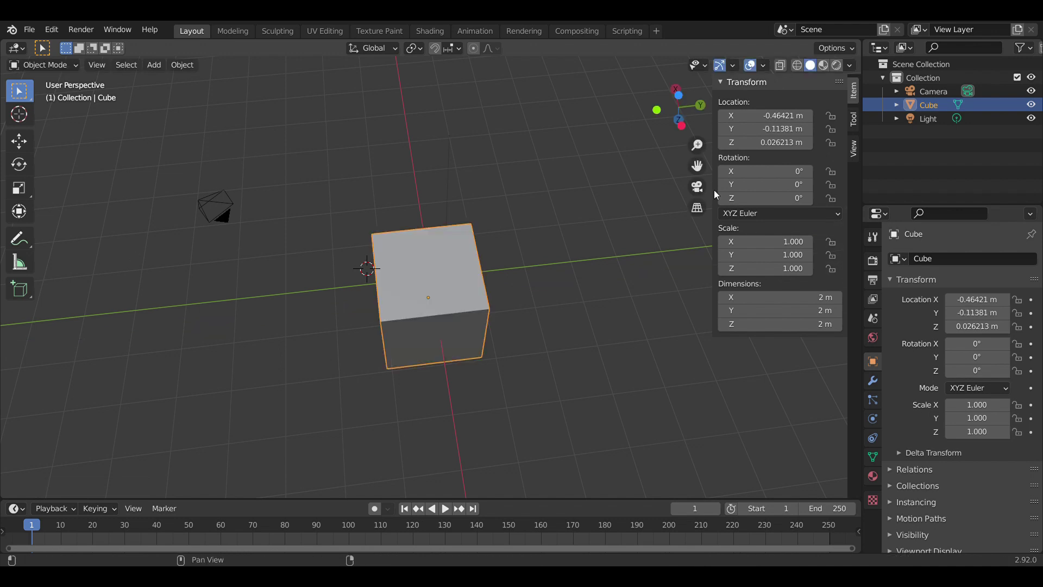
- Move the cube along the global Z axis to a Z location of about -0.03 m
{"action": "key", "text": "g"}
{"action": "key", "text": "z"}
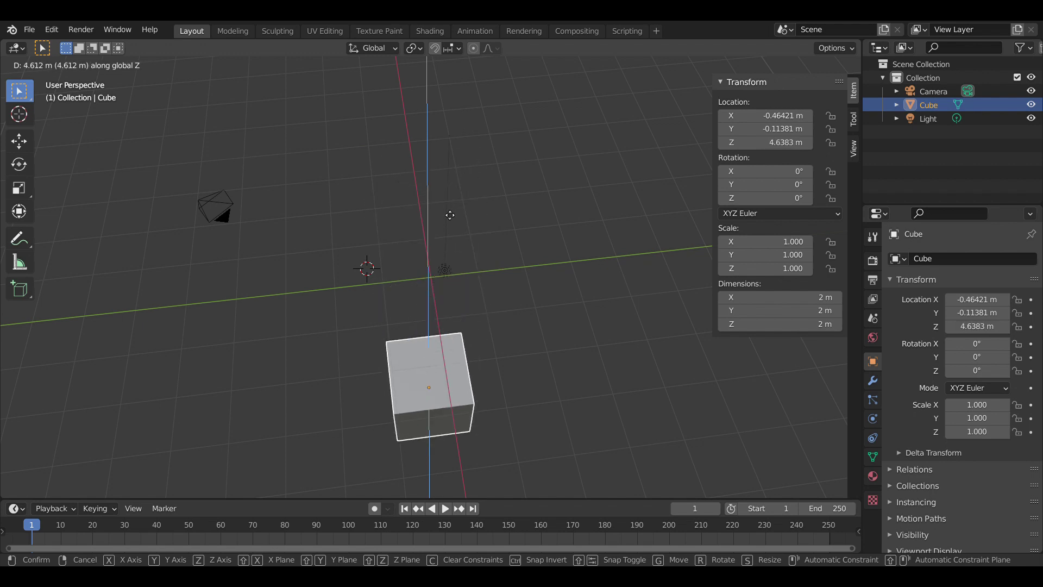
{"action": "left_click", "coordinate": [433, 193]}
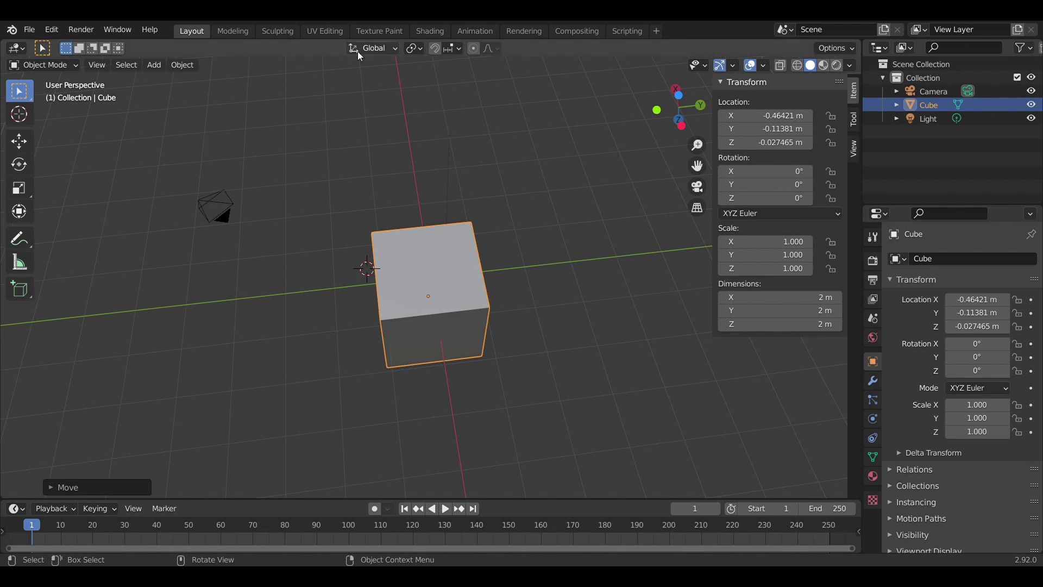
- Scale the cube with the Scale gizmo's axis handles to about 1.87 in X and 2.68 in Y
{"action": "left_click", "coordinate": [19, 188]}
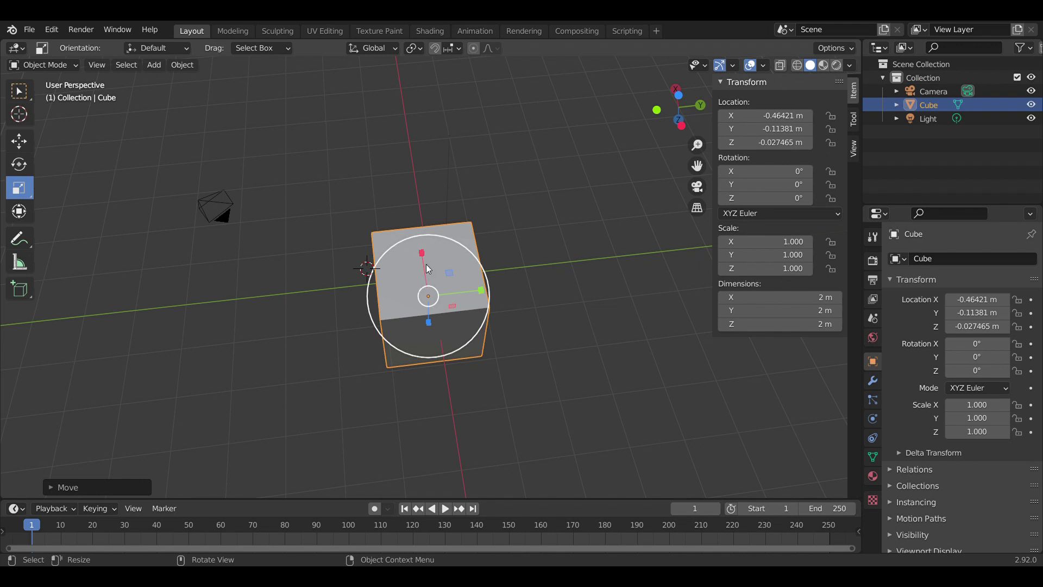
{"action": "left_click_drag", "start_coordinate": [423, 268], "coordinate": [419, 227]}
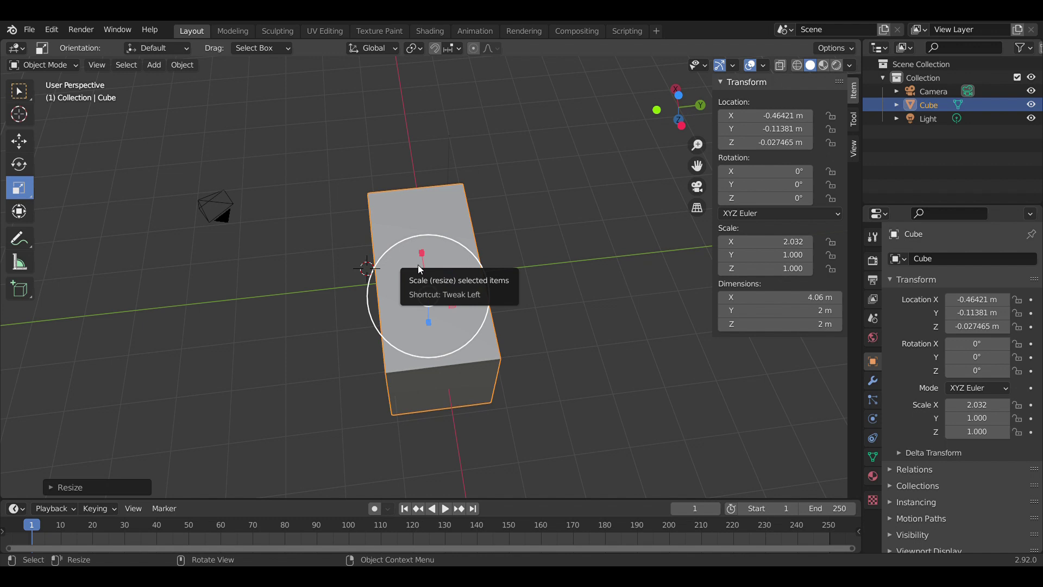
{"action": "mouse_move", "coordinate": [423, 266]}
{"action": "left_mouse_down"}
{"action": "mouse_move", "coordinate": [424, 169]}
{"action": "mouse_move", "coordinate": [419, 267]}
{"action": "left_mouse_up"}
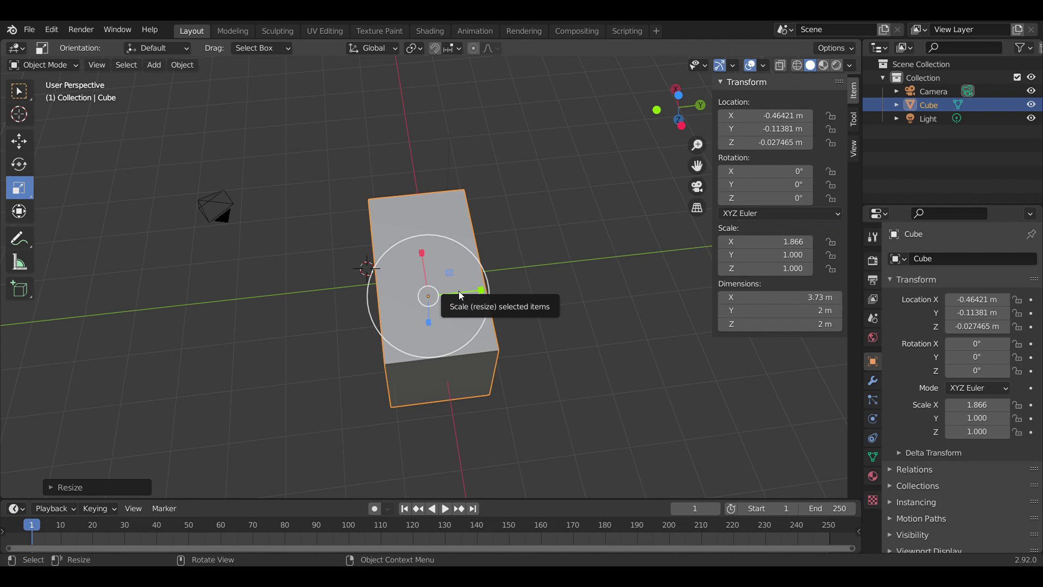
{"action": "left_click_drag", "start_coordinate": [462, 293], "coordinate": [487, 363]}
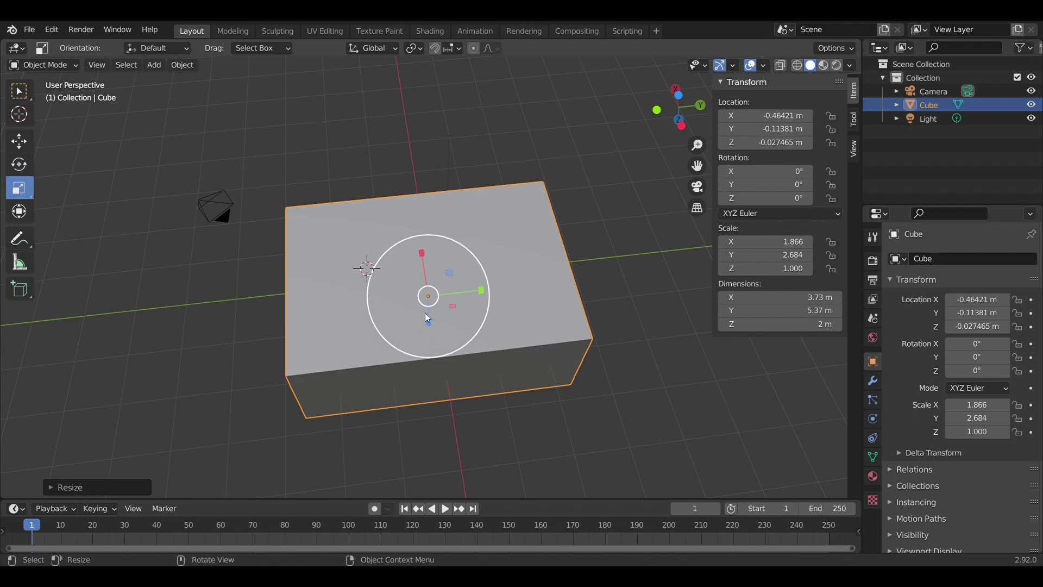
- Enlarge the box with the Scale gizmo and adjust its height to scale about X 2.27, Y 3.26, Z 1.14
{"action": "left_click_drag", "start_coordinate": [679, 108], "coordinate": [500, 219]}
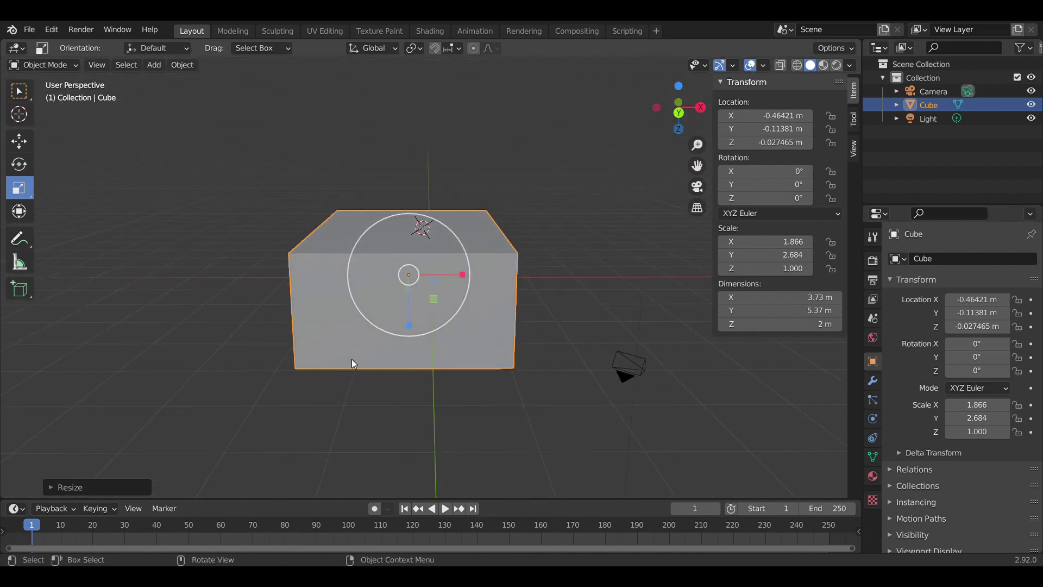
{"action": "mouse_move", "coordinate": [409, 305]}
{"action": "left_mouse_down"}
{"action": "mouse_move", "coordinate": [410, 332]}
{"action": "mouse_move", "coordinate": [409, 282]}
{"action": "mouse_move", "coordinate": [409, 303]}
{"action": "left_mouse_up"}
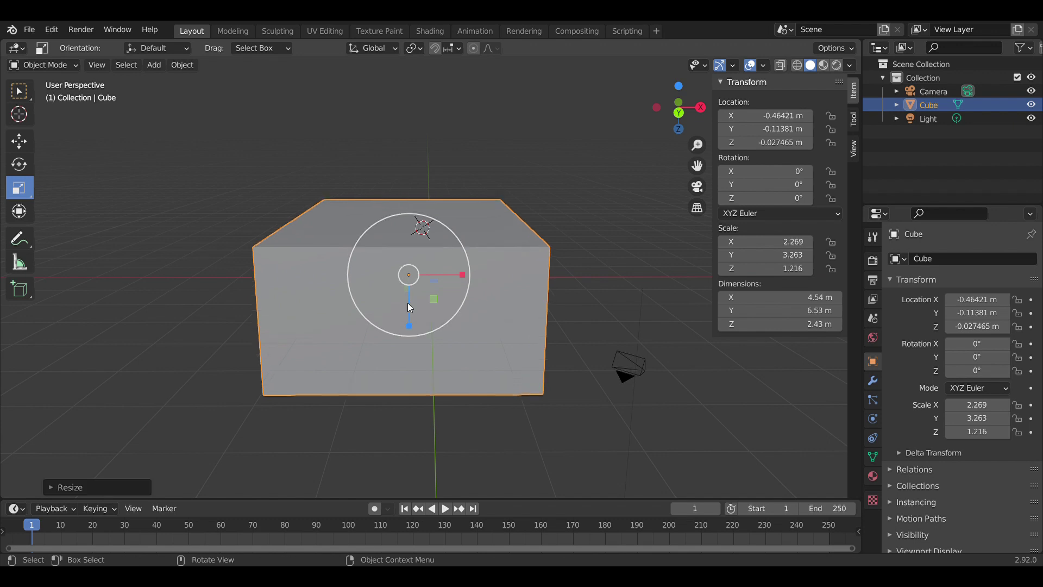
{"action": "middle_click_drag", "start_coordinate": [406, 334], "coordinate": [428, 301]}
{"action": "mouse_move", "coordinate": [428, 301]}
{"action": "left_mouse_down"}
{"action": "mouse_move", "coordinate": [436, 464]}
{"action": "mouse_move", "coordinate": [456, 270]}
{"action": "mouse_move", "coordinate": [424, 323]}
{"action": "mouse_move", "coordinate": [426, 289]}
{"action": "mouse_move", "coordinate": [429, 301]}
{"action": "left_mouse_up"}
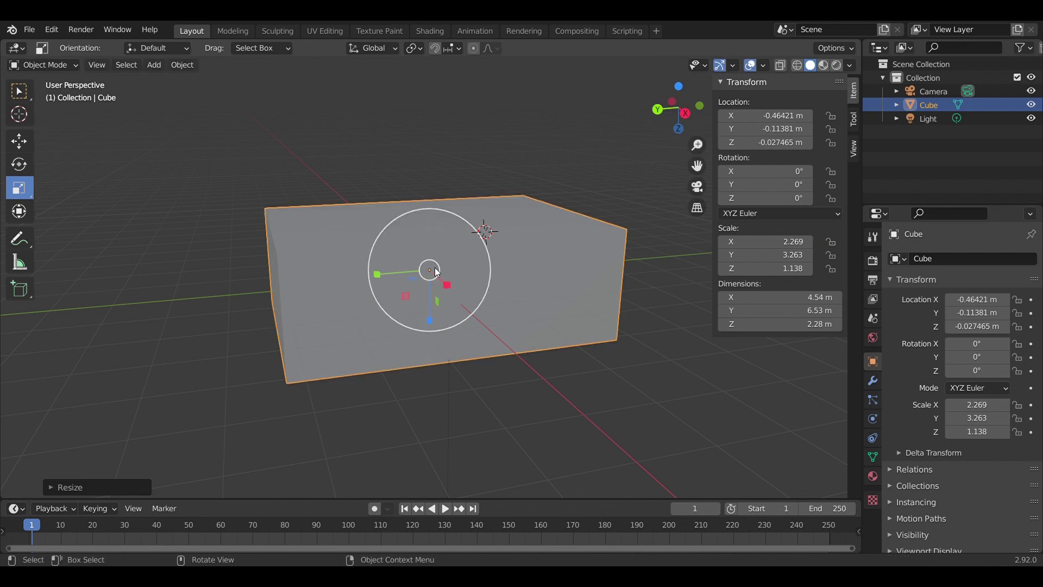
{"action": "left_click", "coordinate": [429, 270]}
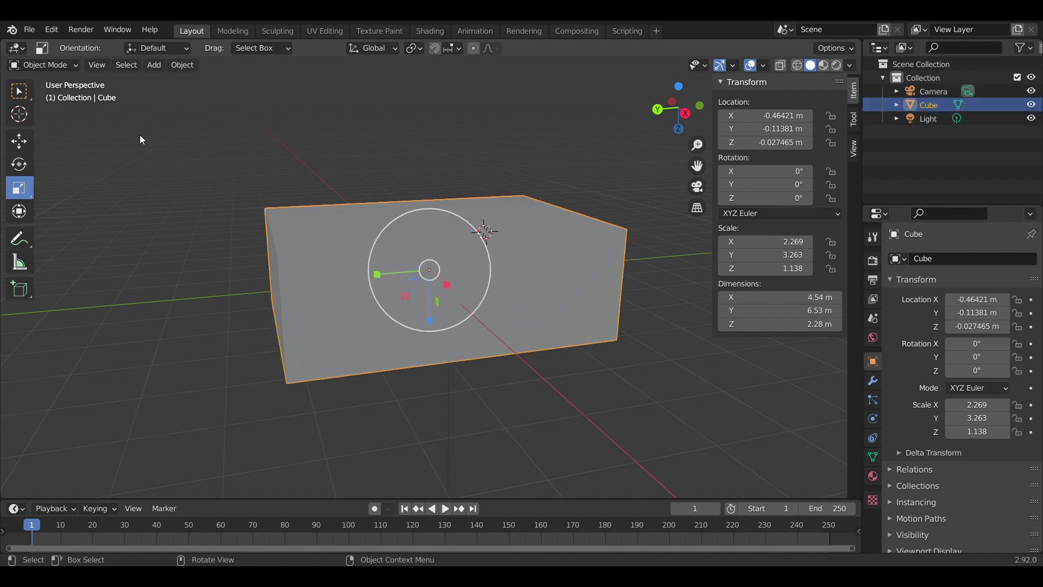
- Deselect and reselect the box, and shrink it uniformly to scale about X 1.95, Y 2.80, Z 0.98
{"action": "key", "text": "alt+a"}
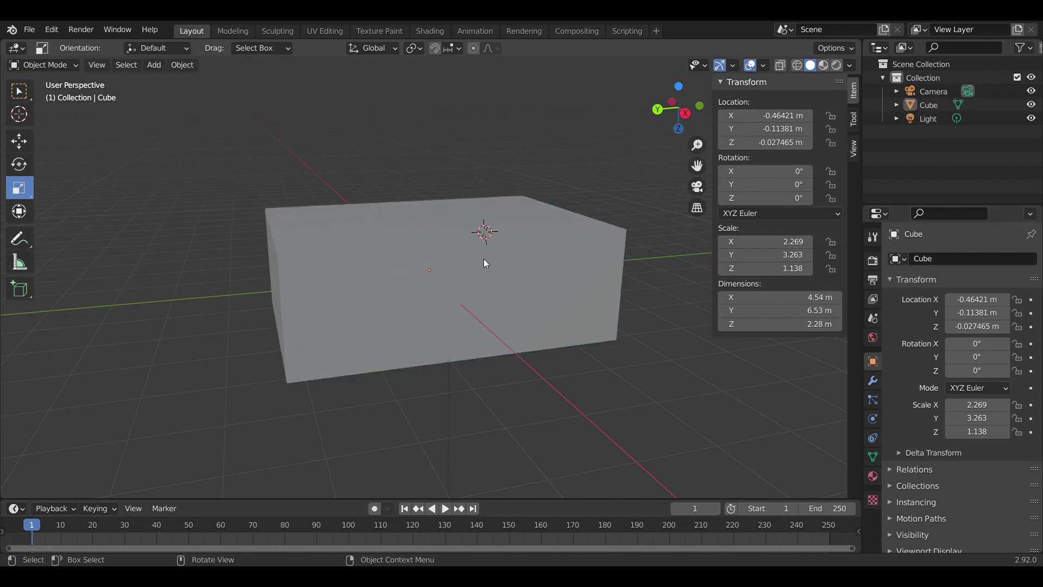
{"action": "left_click", "coordinate": [429, 269]}
{"action": "mouse_move", "coordinate": [429, 270]}
{"action": "left_mouse_down"}
{"action": "mouse_move", "coordinate": [460, 280]}
{"action": "mouse_move", "coordinate": [507, 324]}
{"action": "mouse_move", "coordinate": [435, 267]}
{"action": "left_mouse_up"}
{"action": "scroll", "coordinate": [439, 272], "scroll_direction": "down", "scroll_amount": 9}
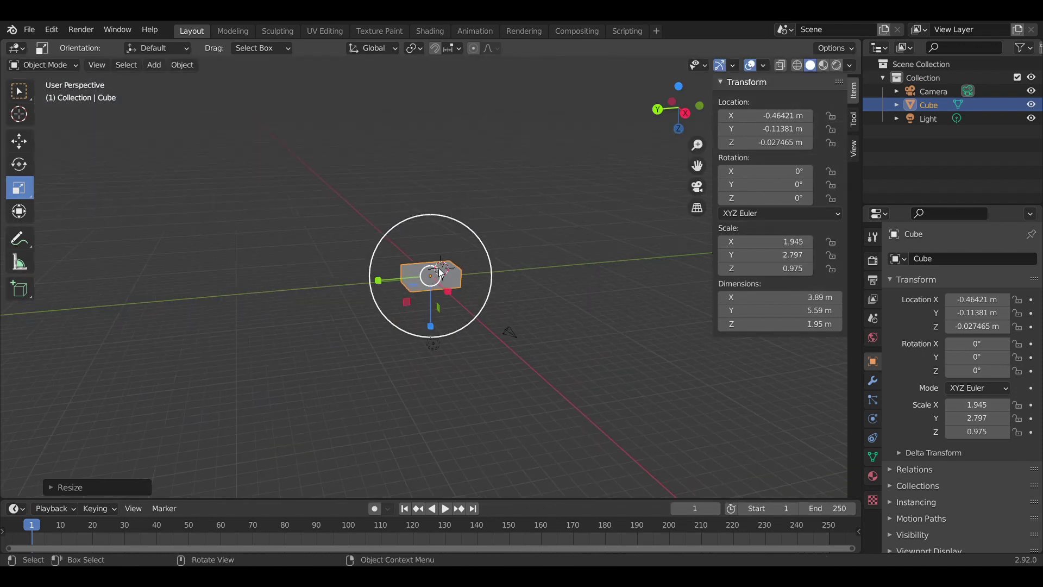
- Stretch the box along the global X axis and scale it uniformly to about X 34.4, Y 5.7, Z 2.0
{"action": "key", "text": "s"}
{"action": "key", "text": "x"}
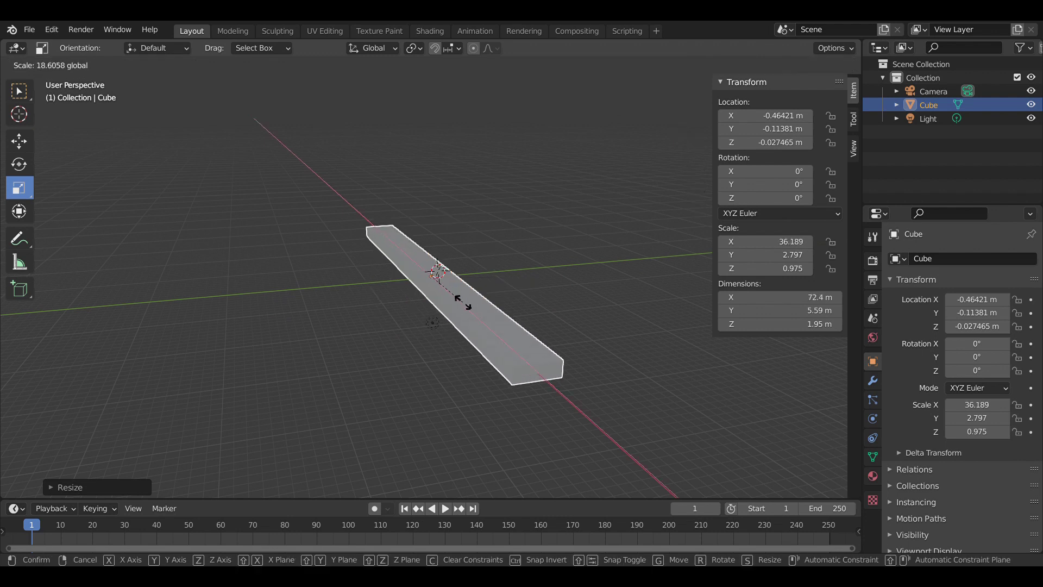
{"action": "left_click", "coordinate": [445, 275]}
{"action": "key", "text": "s"}
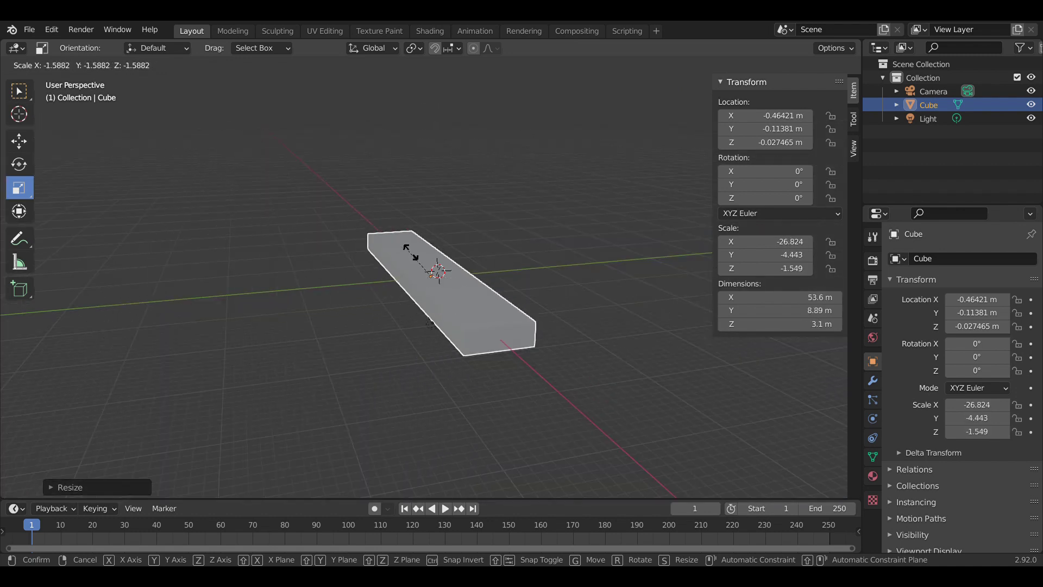
{"action": "left_click", "coordinate": [474, 266]}
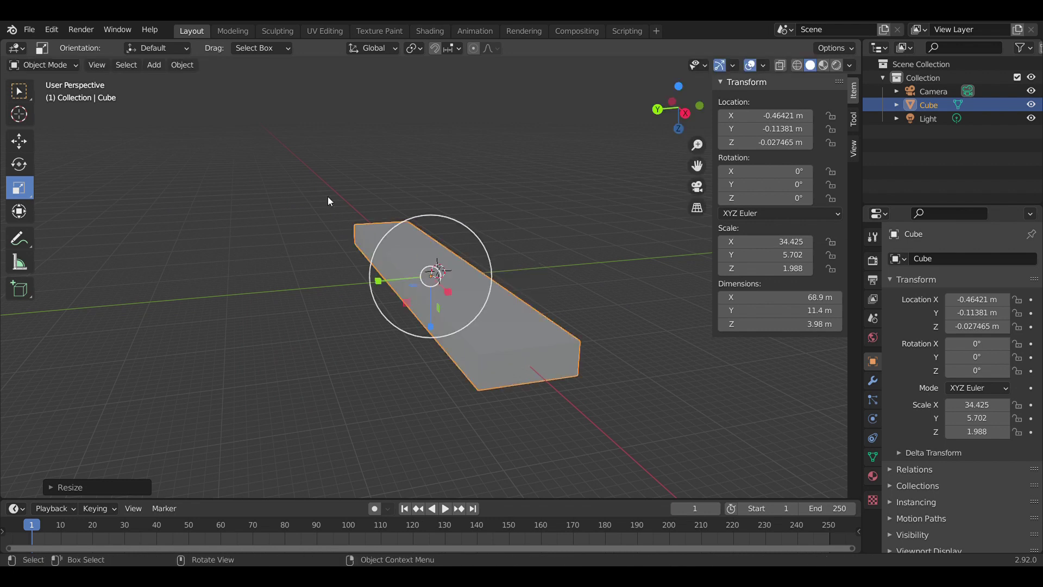
- Clear the cube's scale back to 1.000 on all axes and switch to the Select Box tool
{"action": "key", "text": "alt+s"}
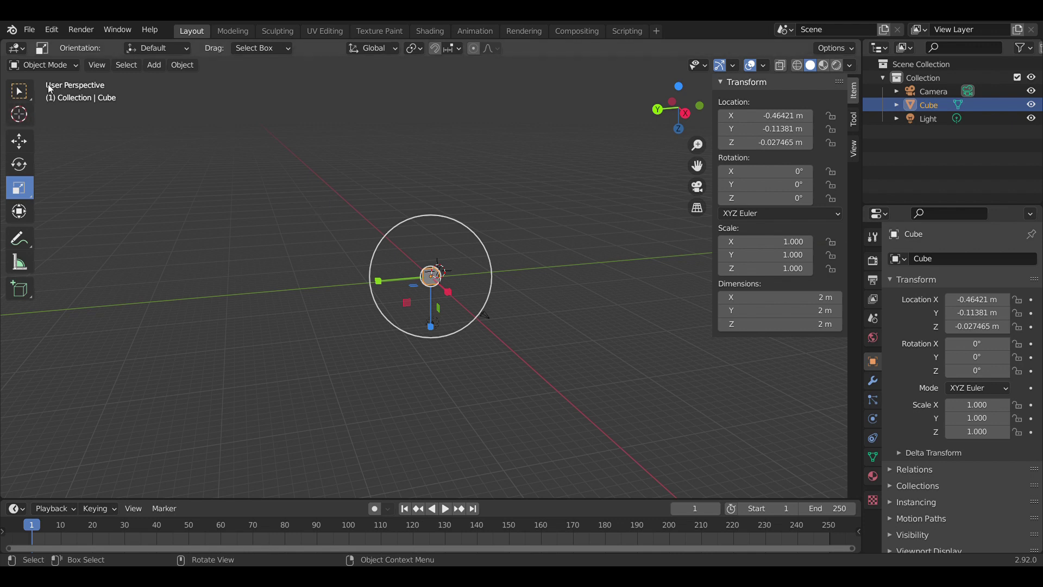
{"action": "left_click", "coordinate": [20, 92]}
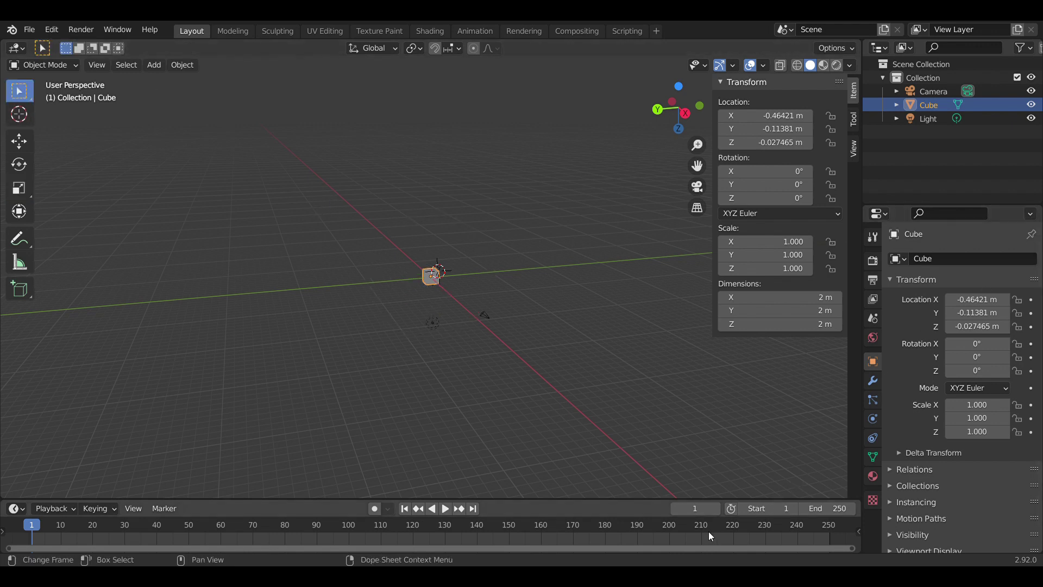
{"action": "key", "text": "KP_Decimal"}
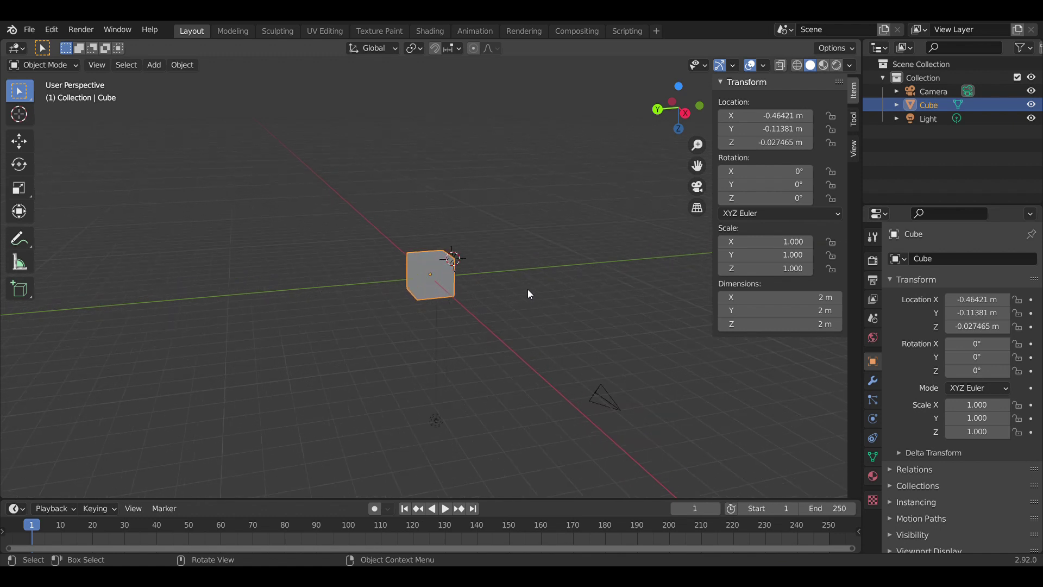
{"action": "scroll", "coordinate": [529, 293], "scroll_direction": "down", "scroll_amount": 2}
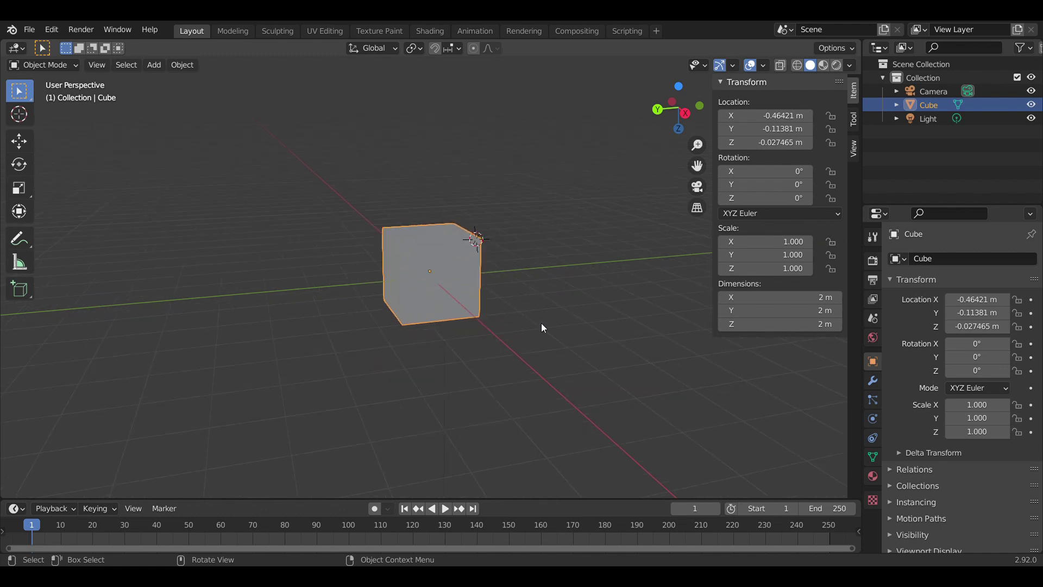
- Scale the cube uniformly to about -3.06 on all axes and undo that scaling
{"action": "key", "text": "s"}
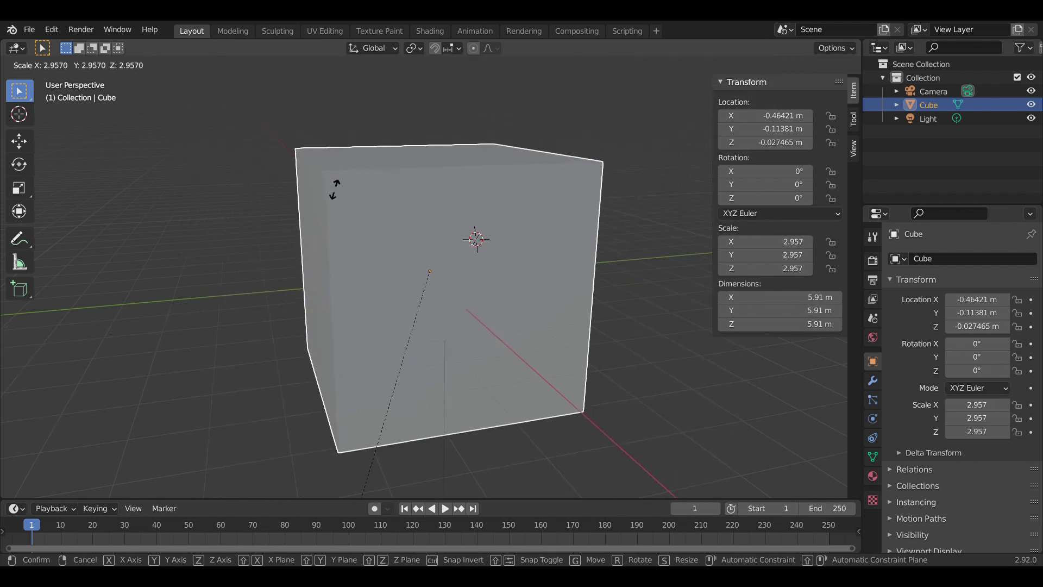
{"action": "left_click", "coordinate": [230, 154]}
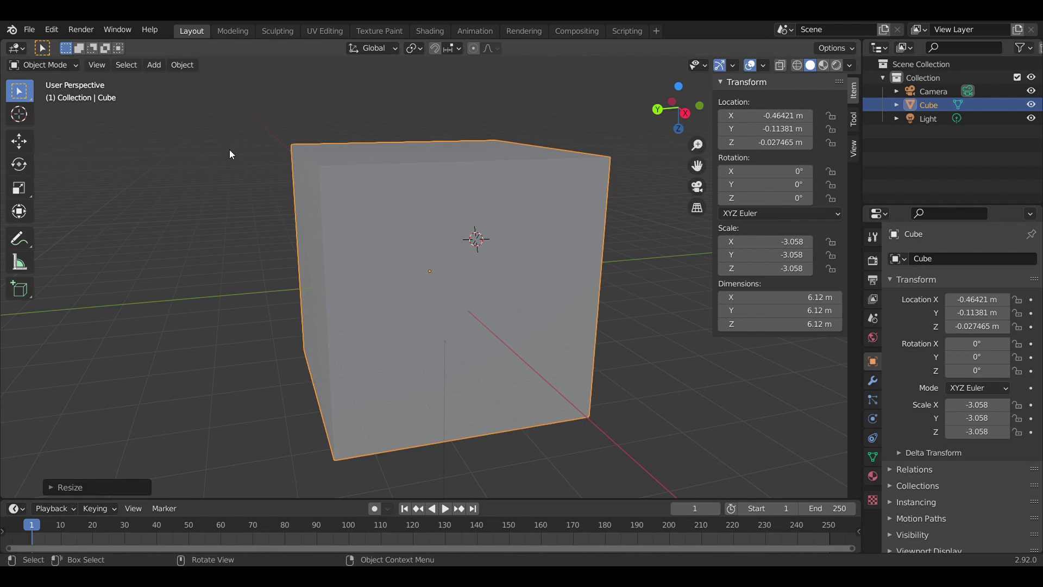
{"action": "key", "text": "ctrl+z"}
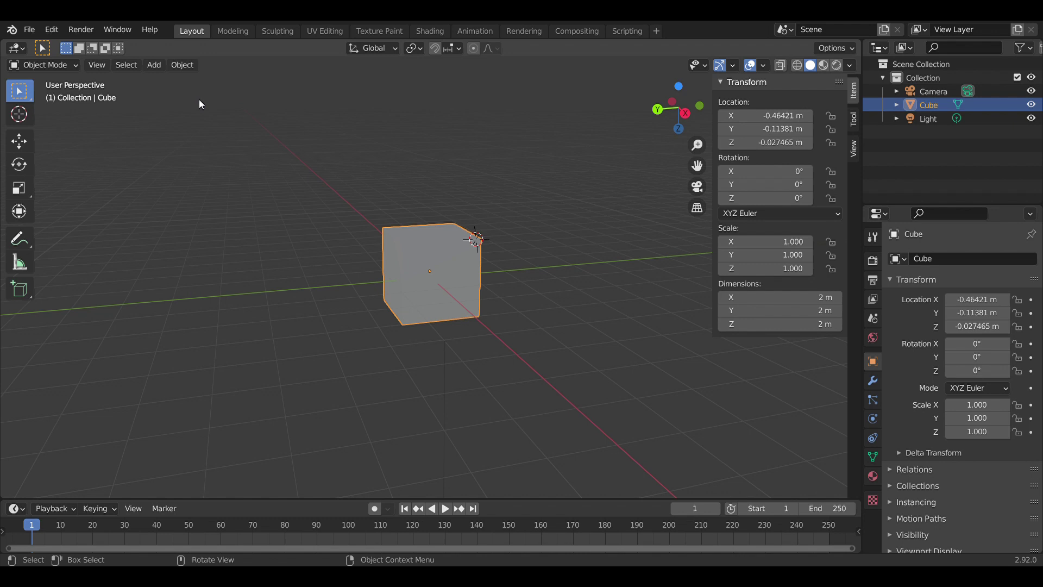
- Stretch the cube along the global X axis to a scale of about 10.33 and undo the stretch
{"action": "key", "text": "s"}
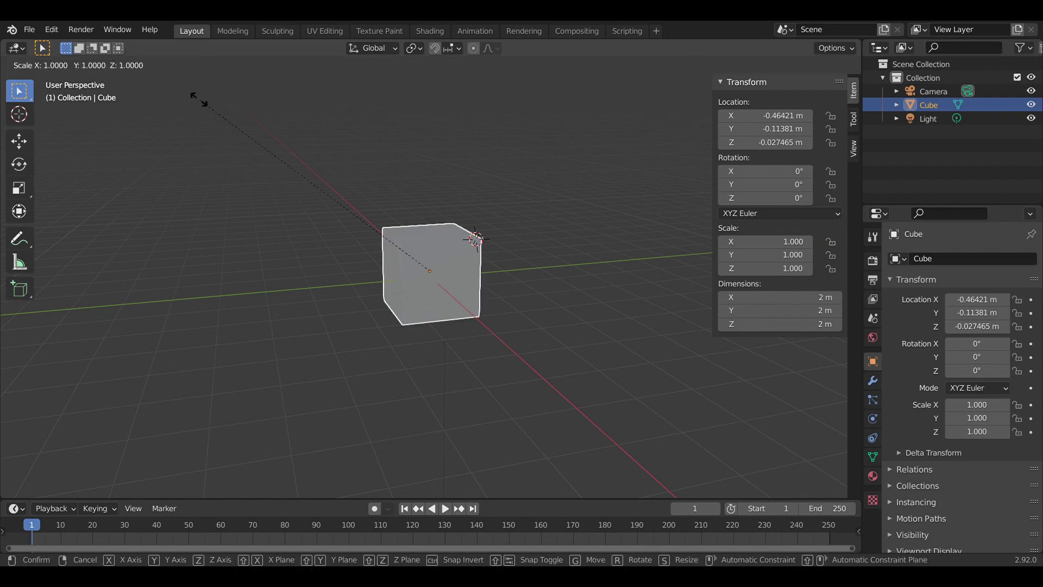
{"action": "key", "text": "x"}
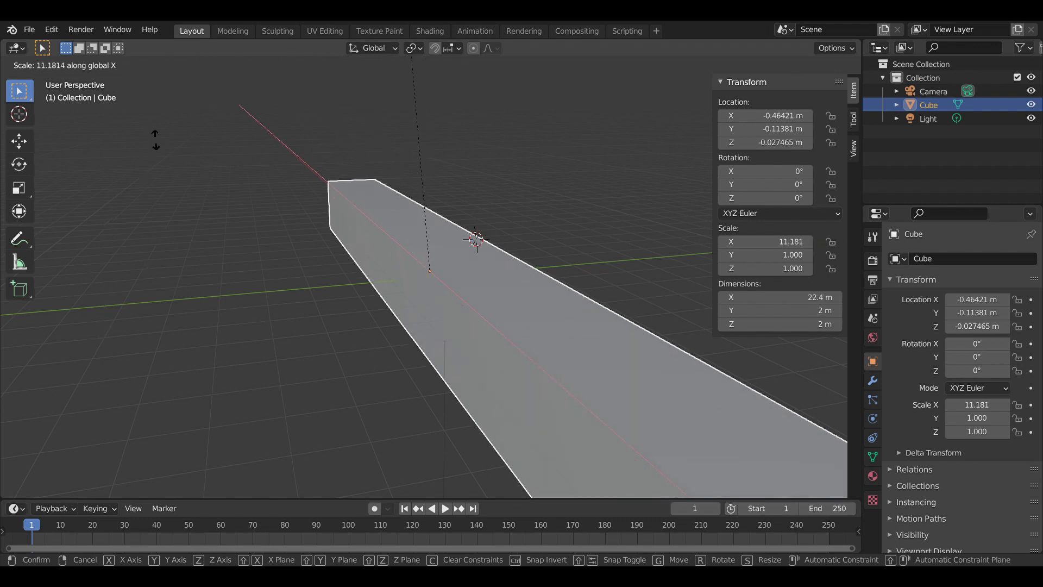
{"action": "left_click", "coordinate": [258, 389]}
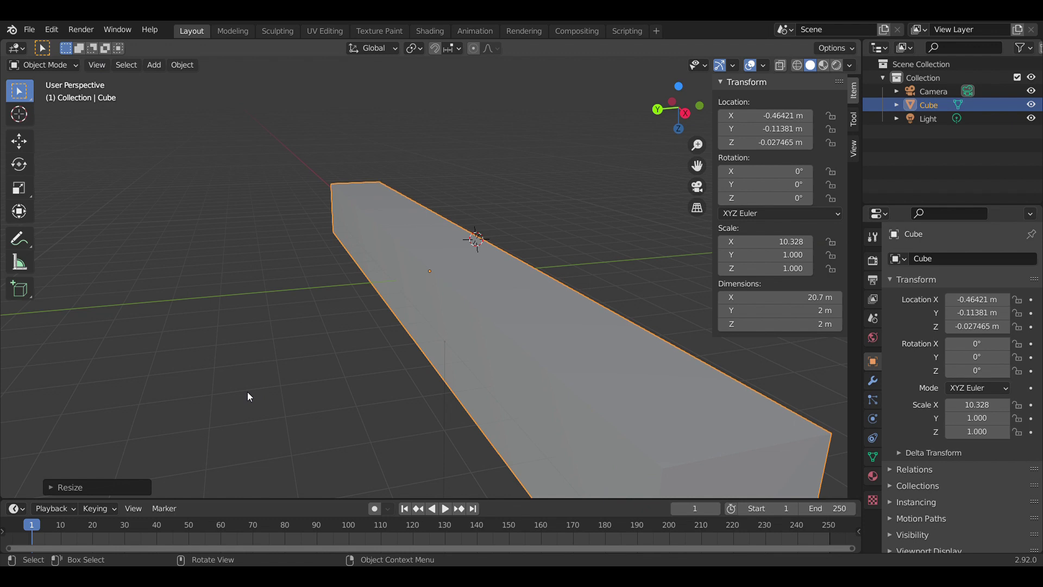
{"action": "key", "text": "ctrl+z"}
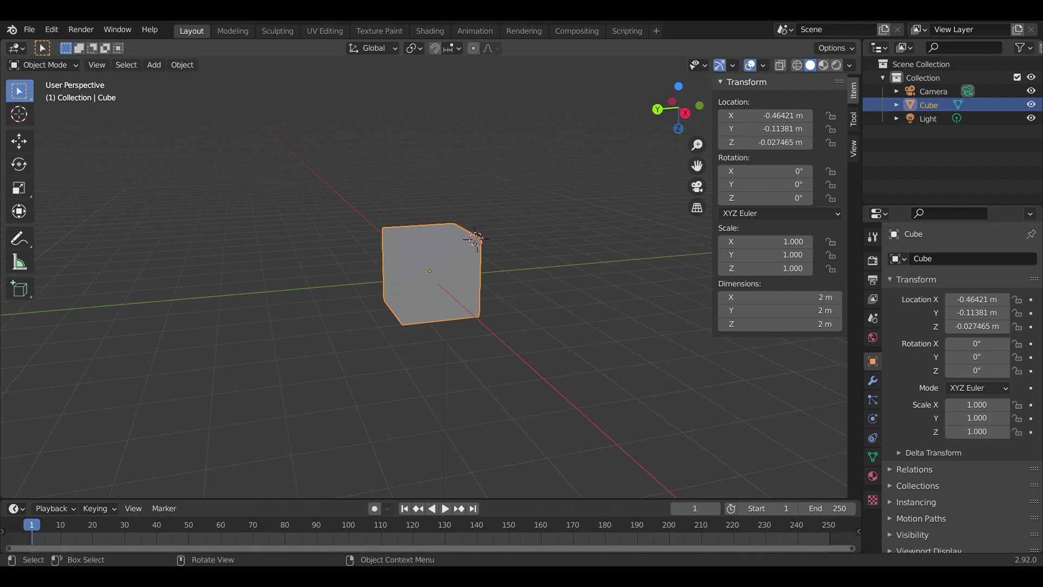
- Stretch the cube along the global Z axis to a scale of about 3.86 and along the global Y axis to about 2.83
{"action": "key", "text": "s"}
{"action": "key", "text": "z"}
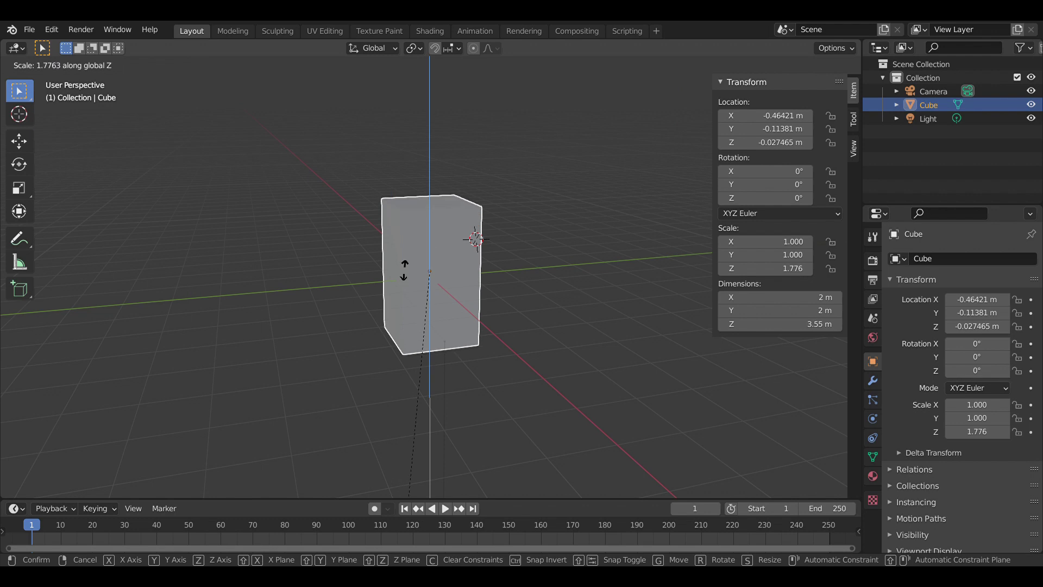
{"action": "left_click", "coordinate": [497, 227]}
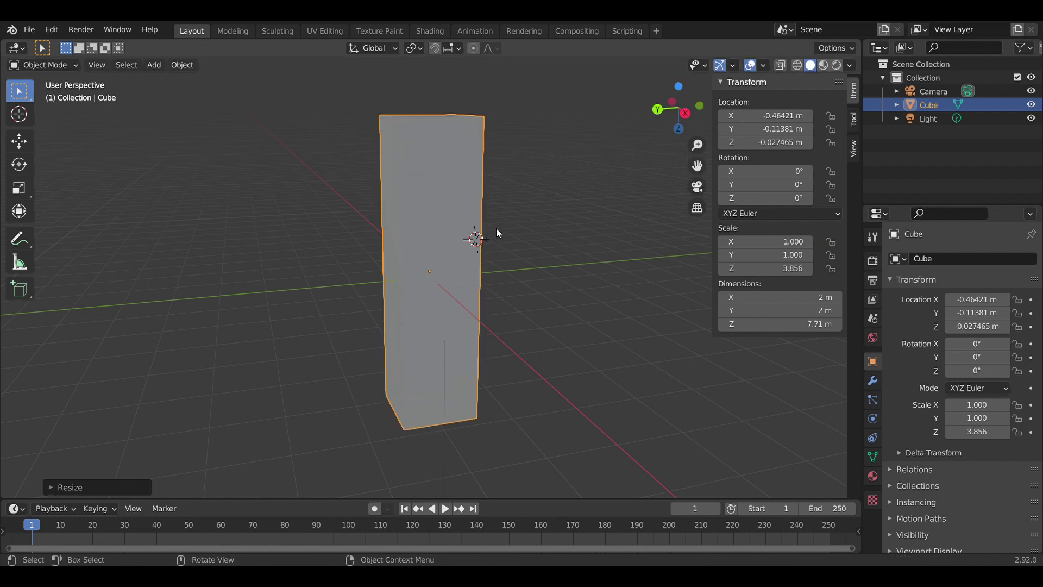
{"action": "key", "text": "s"}
{"action": "key", "text": "y"}
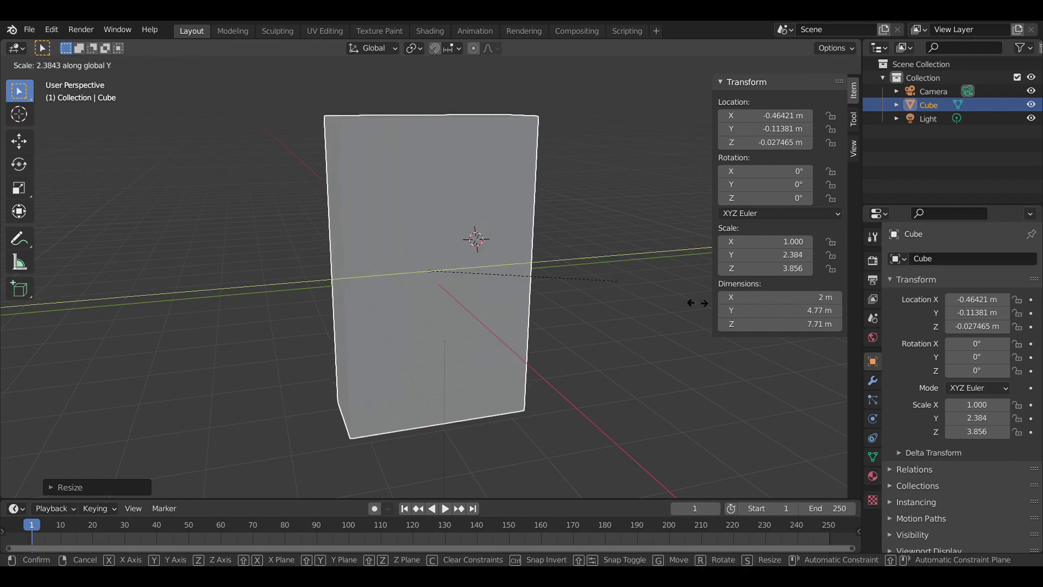
{"action": "left_click", "coordinate": [646, 336]}
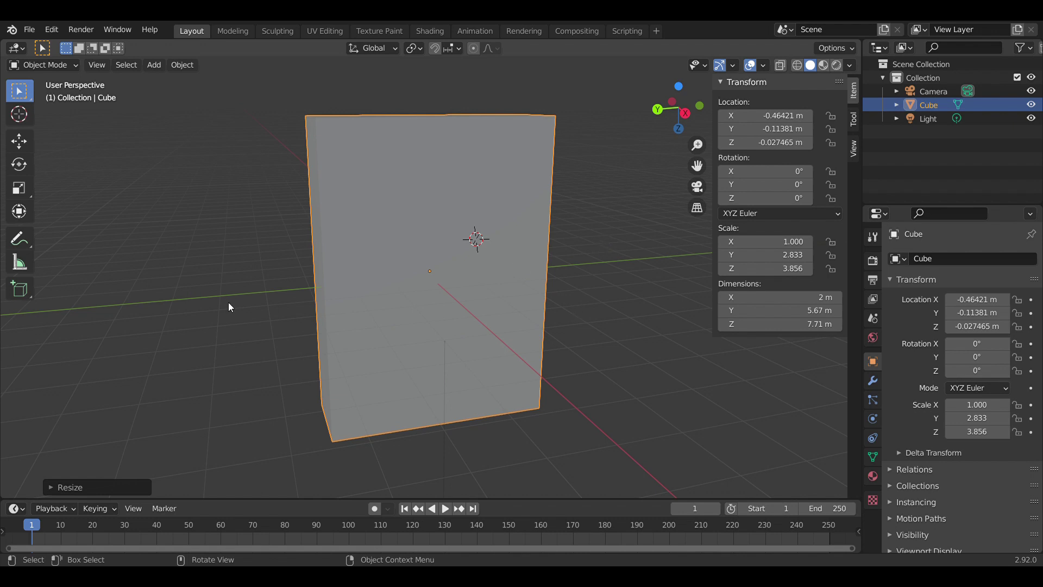
- With the Transform tool, rotate the box, move it along Y to about -0.917 m, and rotate it freely to about X -720°, Y -245°, Z -308°
{"action": "left_click", "coordinate": [14, 213]}
{"action": "left_click_drag", "start_coordinate": [416, 234], "coordinate": [457, 207]}
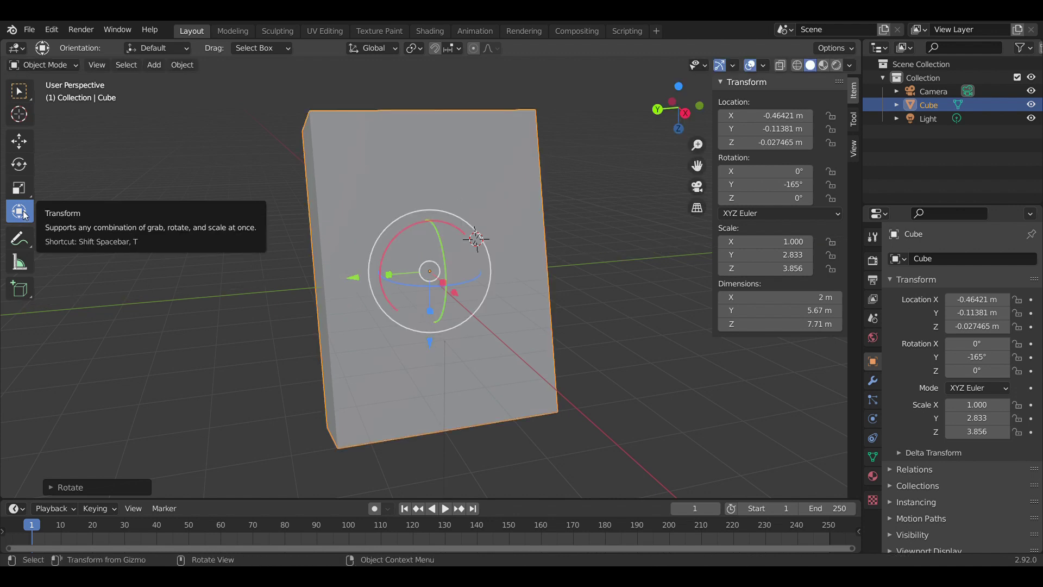
{"action": "left_click_drag", "start_coordinate": [354, 278], "coordinate": [384, 289]}
{"action": "left_click_drag", "start_coordinate": [447, 217], "coordinate": [378, 310]}
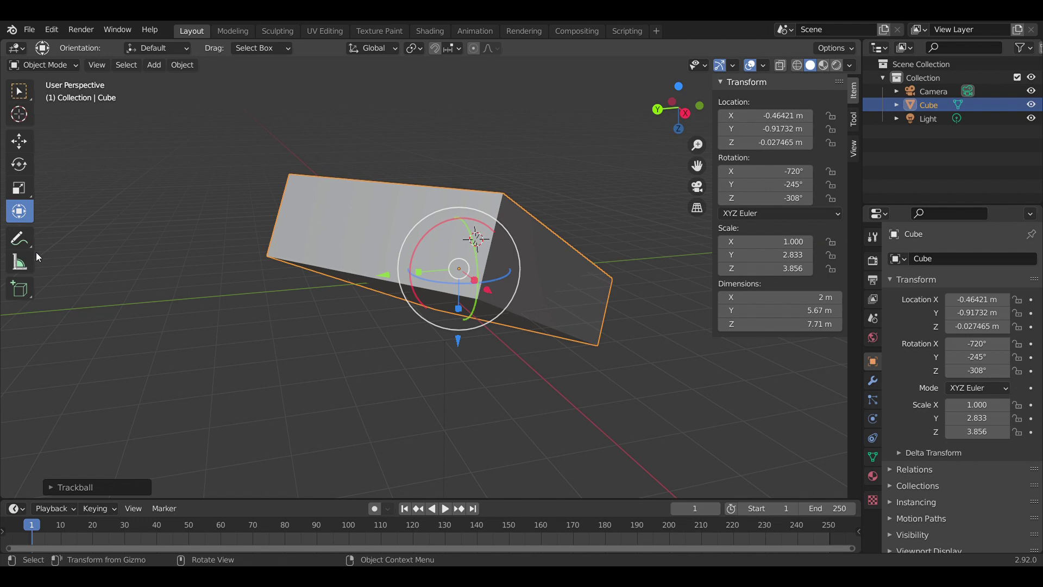
- Undo the recent rotations, move and stretches back to the unscaled cube, and switch to the Select Box tool
{"action": "key", "text": "ctrl"}
{"action": "key", "text": "ctrl+z"}
{"action": "key", "text": "ctrl+z"}
{"action": "key", "text": "ctrl+z"}
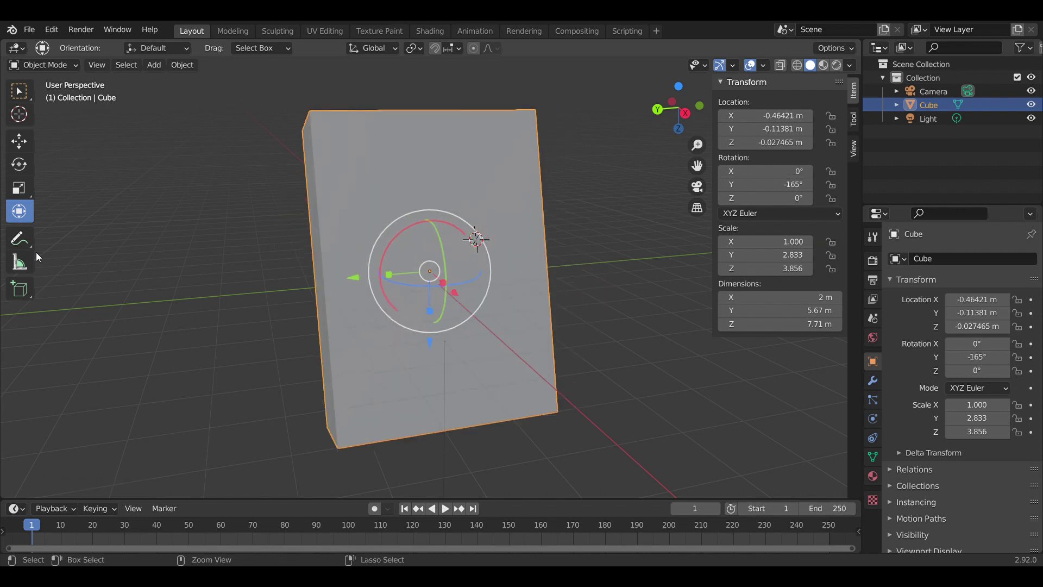
{"action": "key", "text": "ctrl+z"}
{"action": "key", "text": "ctrl+z"}
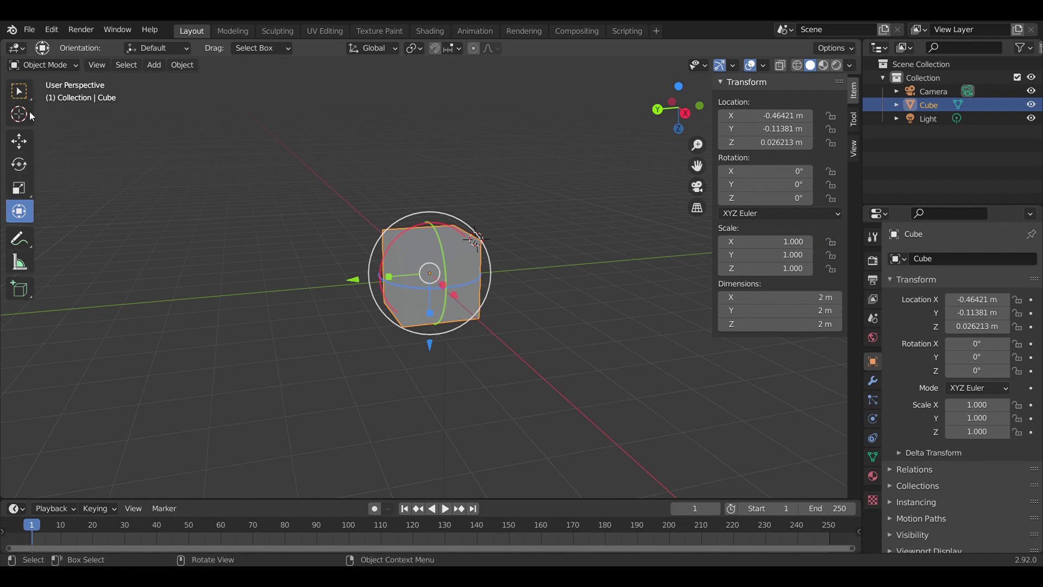
{"action": "left_click", "coordinate": [19, 91]}
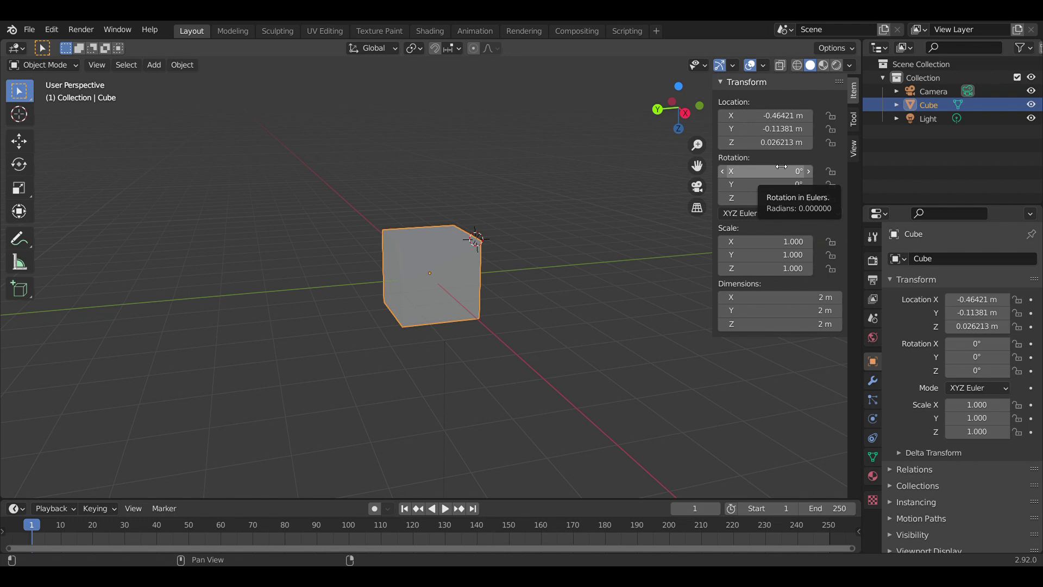
- Preview numeric scaling of the cube by 2 along global X and 23 along Z, and apply a scale of 235 along Y
{"action": "key", "text": "s"}
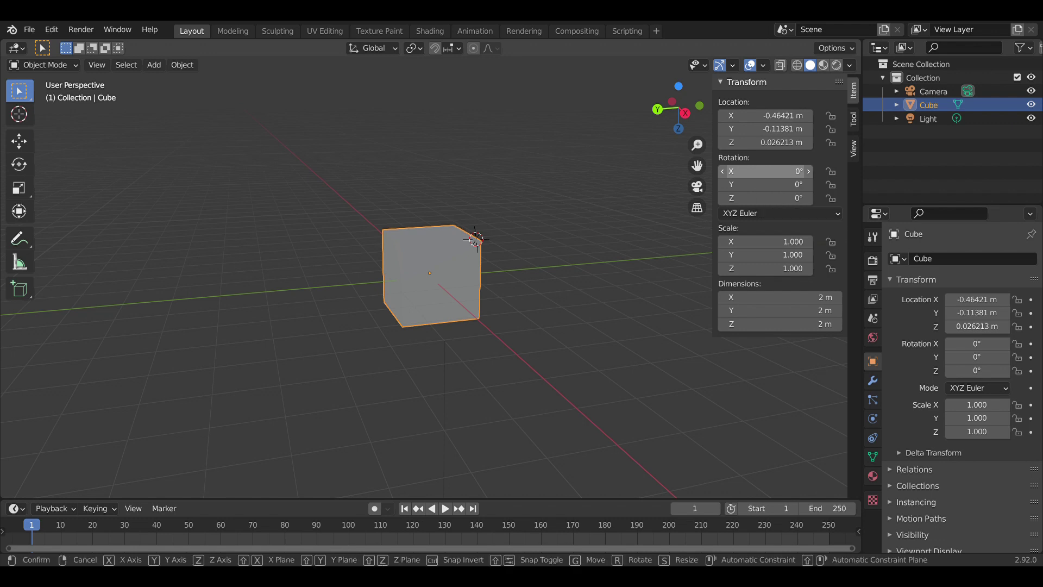
{"action": "key", "text": "x"}
{"action": "key", "text": "2"}
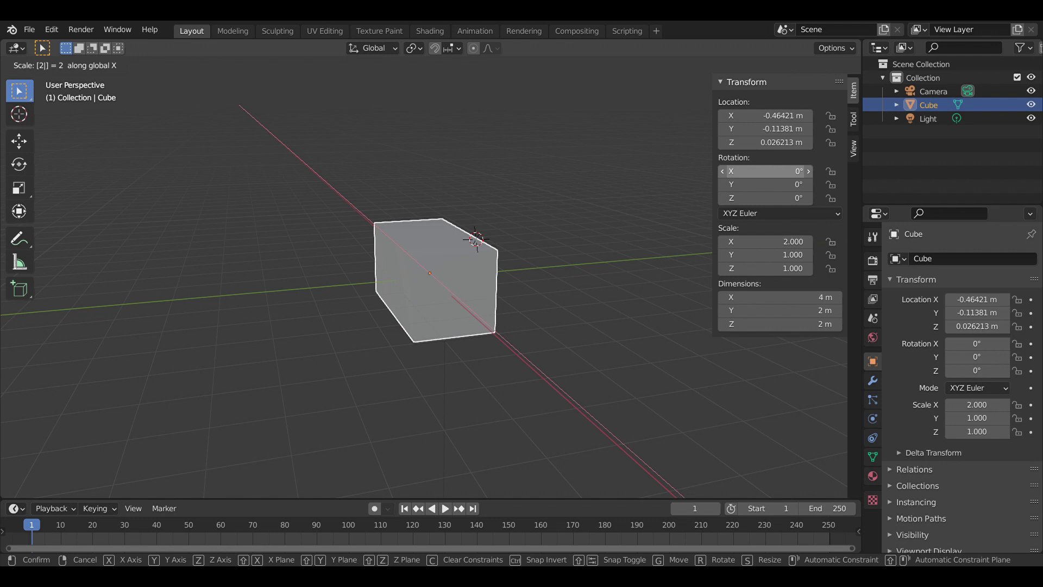
{"action": "key", "text": "z"}
{"action": "key", "text": "3"}
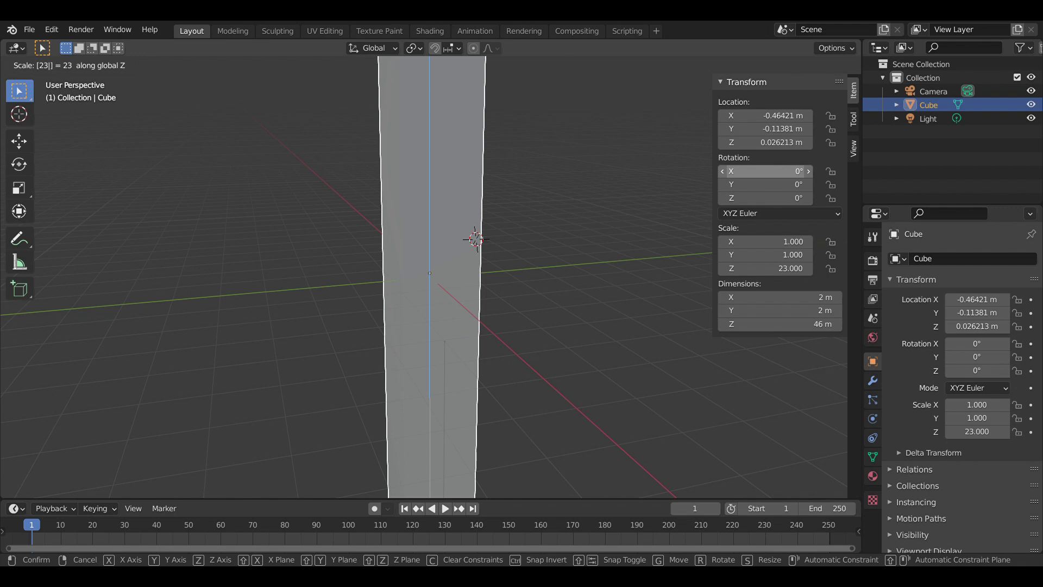
{"action": "key", "text": "y"}
{"action": "key", "text": "5"}
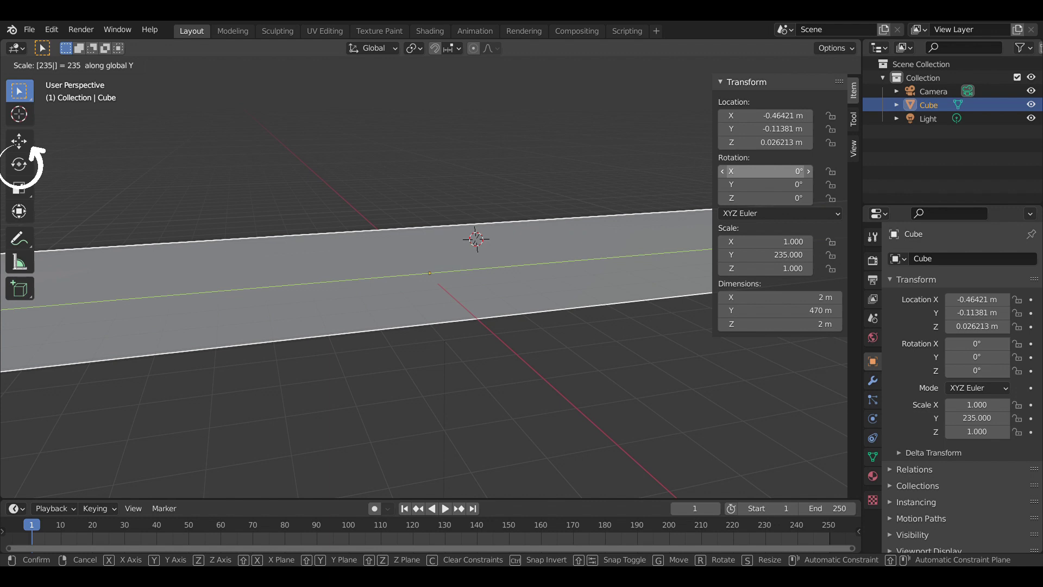
{"action": "key", "text": "Return"}
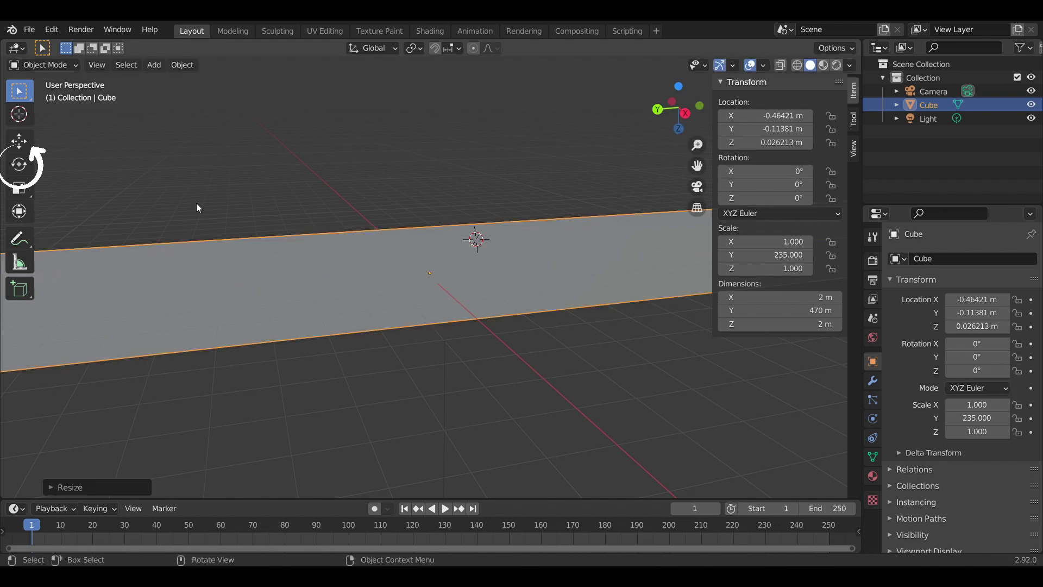
- Rotate the stretched cube freely with the Rotate tool to about X 20.6°, Y -38.9°, Z -723°
{"action": "left_click", "coordinate": [24, 164]}
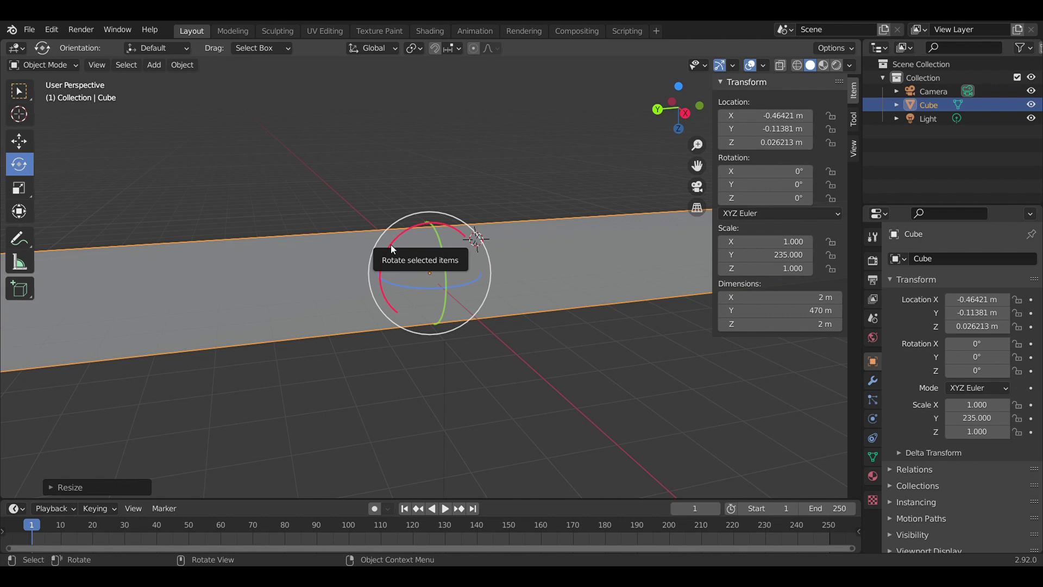
{"action": "mouse_move", "coordinate": [393, 247]}
{"action": "left_mouse_down"}
{"action": "mouse_move", "coordinate": [407, 232]}
{"action": "mouse_move", "coordinate": [466, 240]}
{"action": "mouse_move", "coordinate": [496, 286]}
{"action": "mouse_move", "coordinate": [433, 264]}
{"action": "mouse_move", "coordinate": [400, 280]}
{"action": "mouse_move", "coordinate": [396, 249]}
{"action": "mouse_move", "coordinate": [380, 279]}
{"action": "mouse_move", "coordinate": [393, 306]}
{"action": "mouse_move", "coordinate": [426, 326]}
{"action": "mouse_move", "coordinate": [510, 323]}
{"action": "mouse_move", "coordinate": [470, 242]}
{"action": "mouse_move", "coordinate": [418, 228]}
{"action": "mouse_move", "coordinate": [525, 224]}
{"action": "mouse_move", "coordinate": [496, 365]}
{"action": "mouse_move", "coordinate": [384, 302]}
{"action": "mouse_move", "coordinate": [398, 264]}
{"action": "mouse_move", "coordinate": [437, 271]}
{"action": "mouse_move", "coordinate": [480, 224]}
{"action": "mouse_move", "coordinate": [605, 157]}
{"action": "mouse_move", "coordinate": [428, 408]}
{"action": "left_mouse_up"}
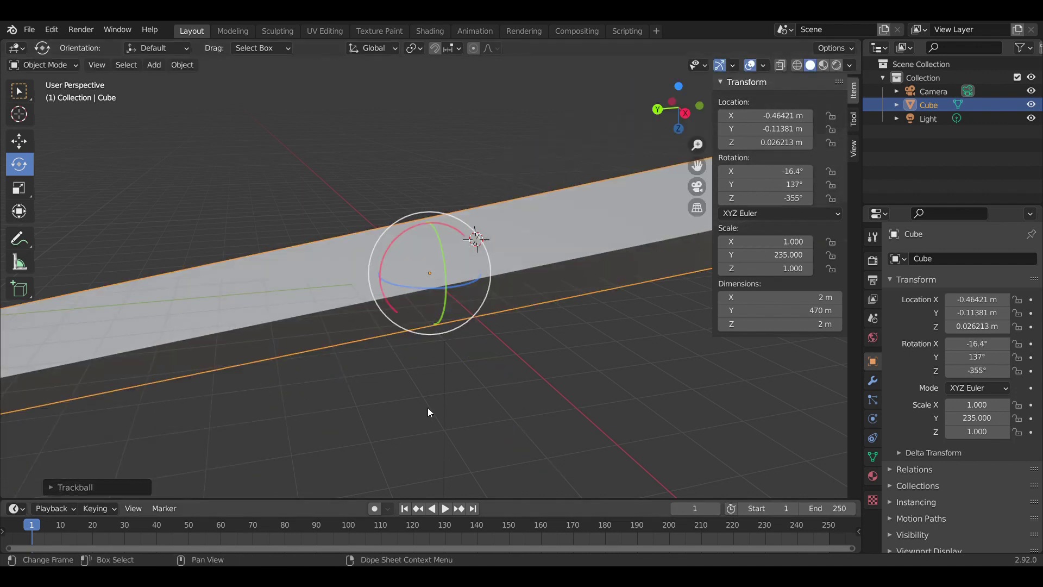
{"action": "left_click_drag", "start_coordinate": [418, 279], "coordinate": [42, 185]}
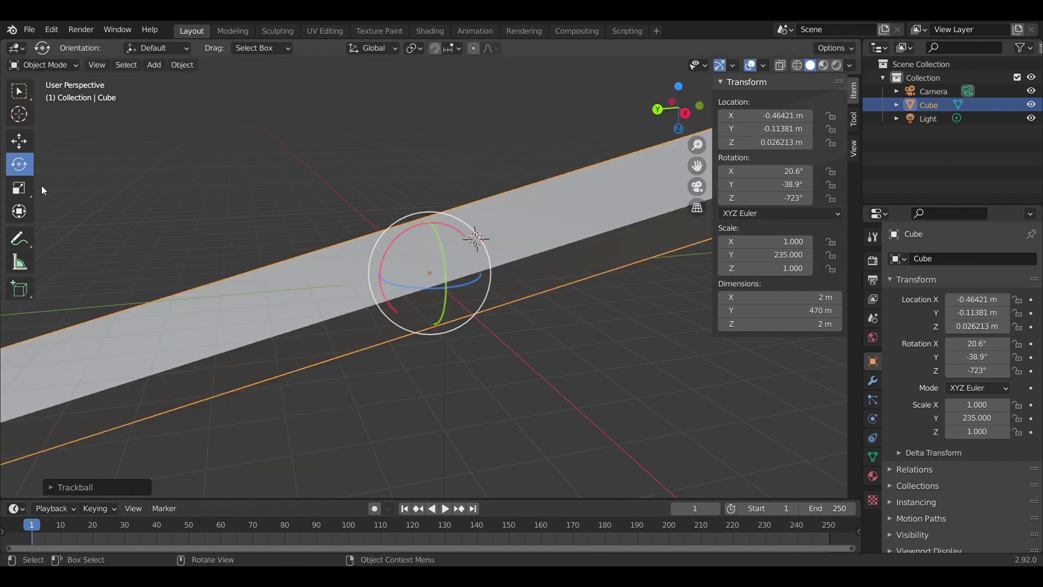
- Rotate the stretched cube with global X, Y and Z axis constraints in turn, finishing with about -1387° around Z
{"action": "left_click", "coordinate": [143, 177]}
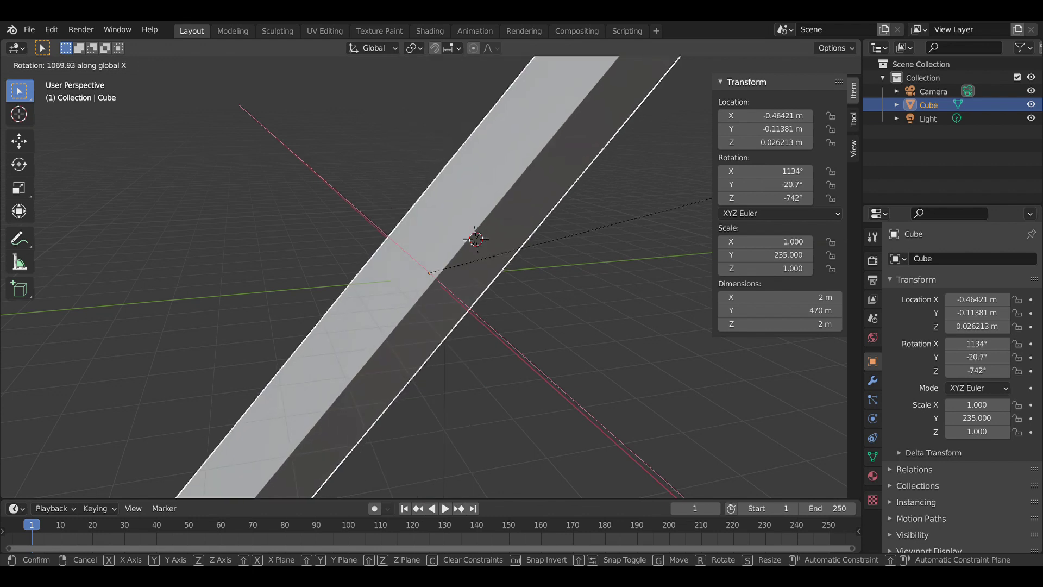
{"action": "key", "text": "y"}
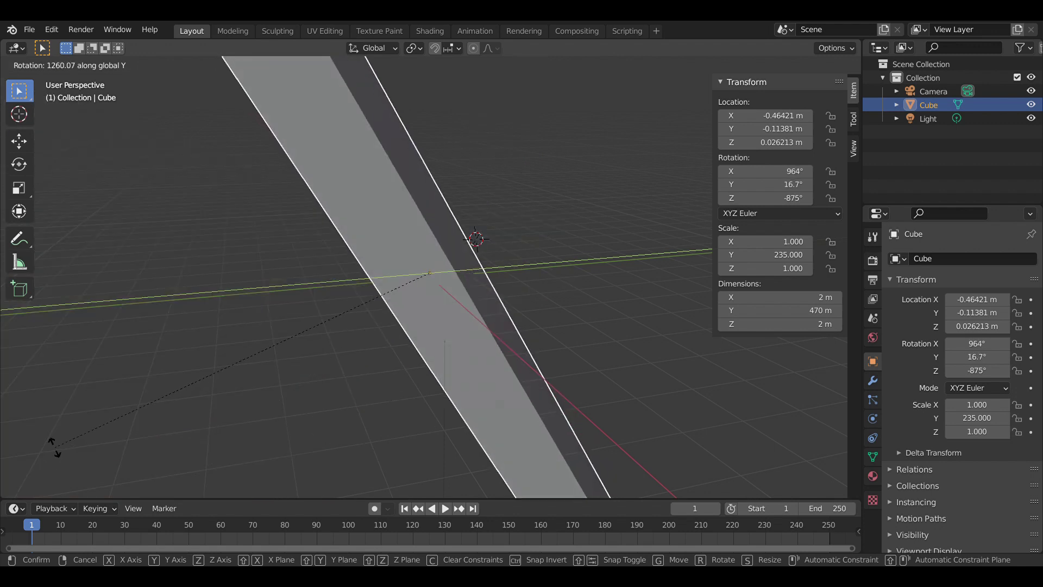
{"action": "key", "text": "z"}
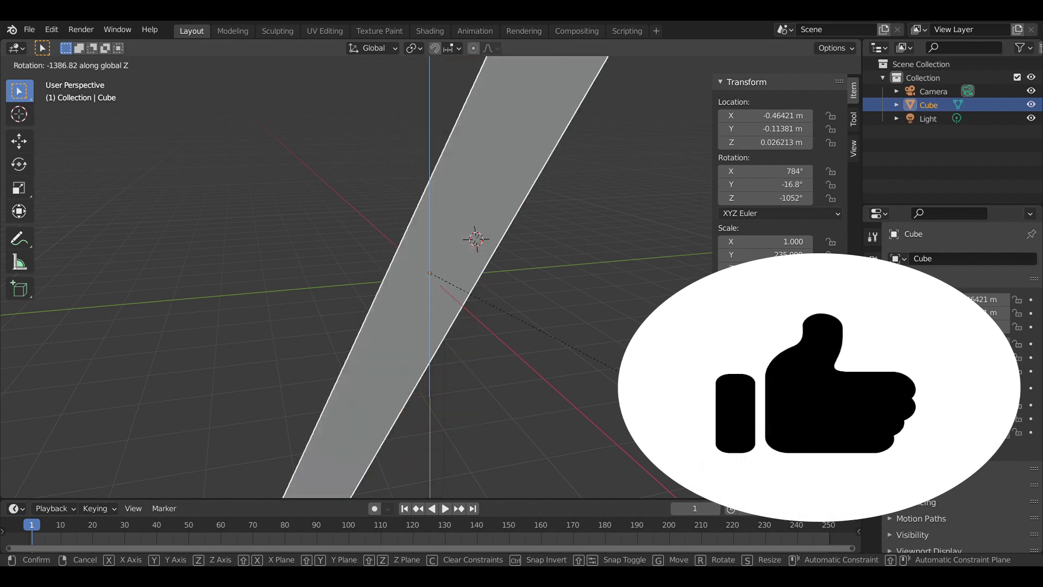
{"action": "key", "text": "Return"}
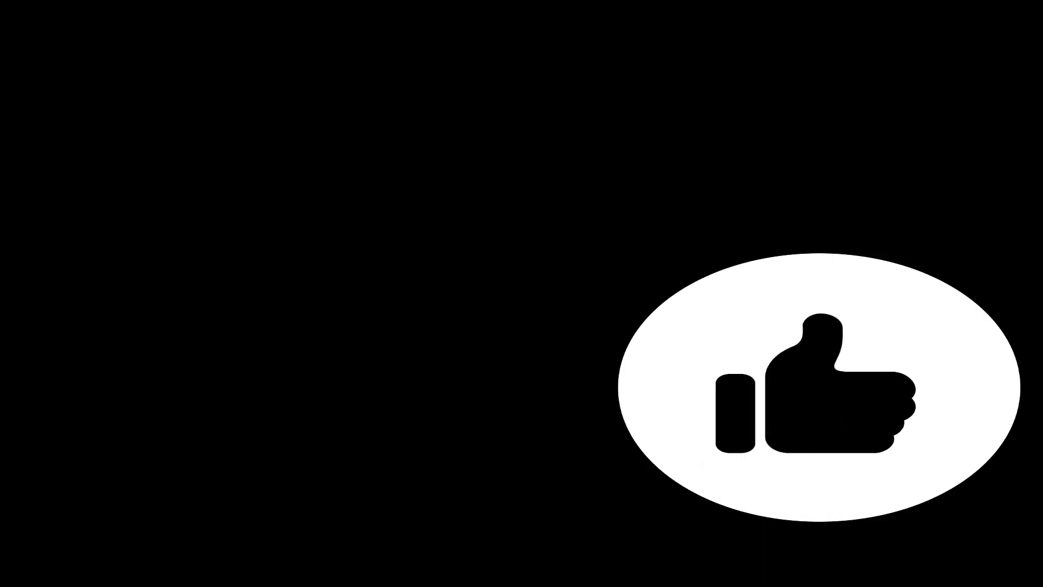